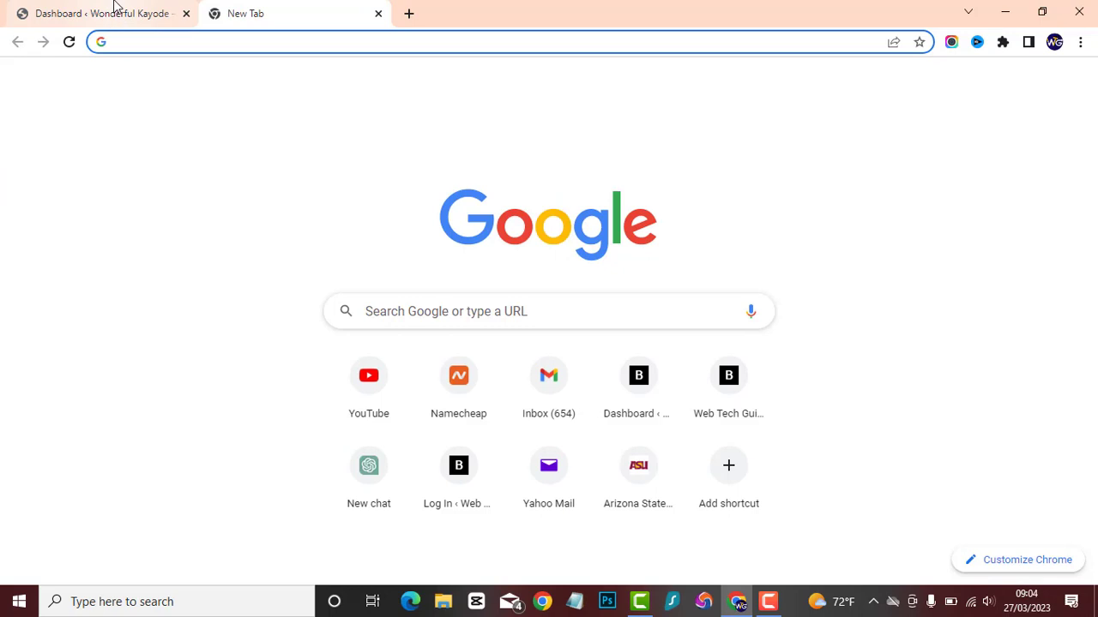
left_click(114, 5)
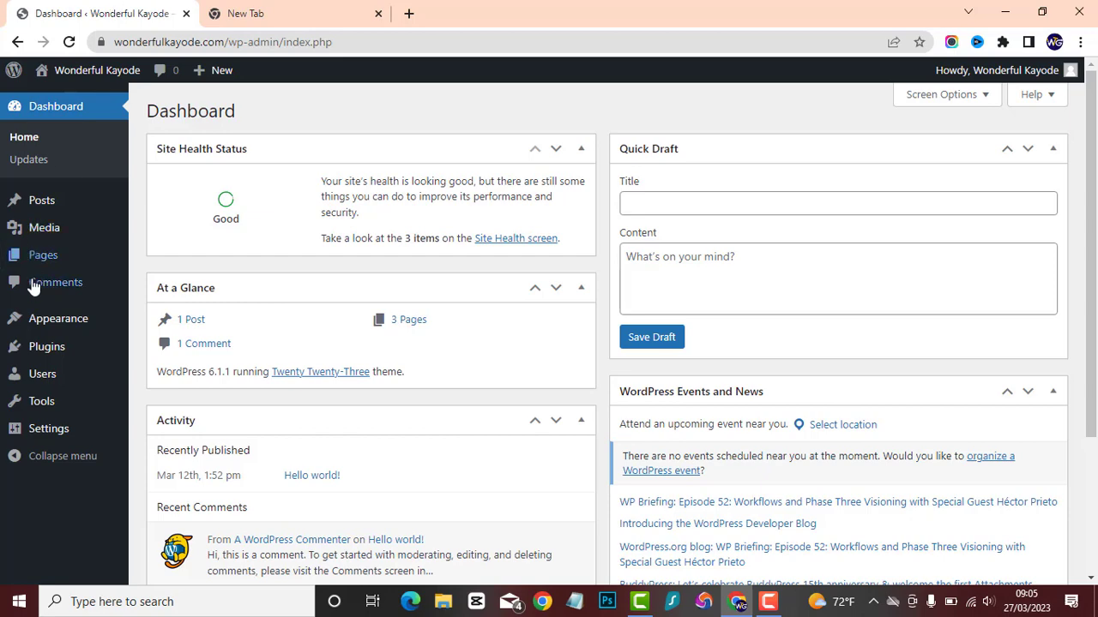
Search the plugins available to add to the site for "elementor".
left_click(58, 353)
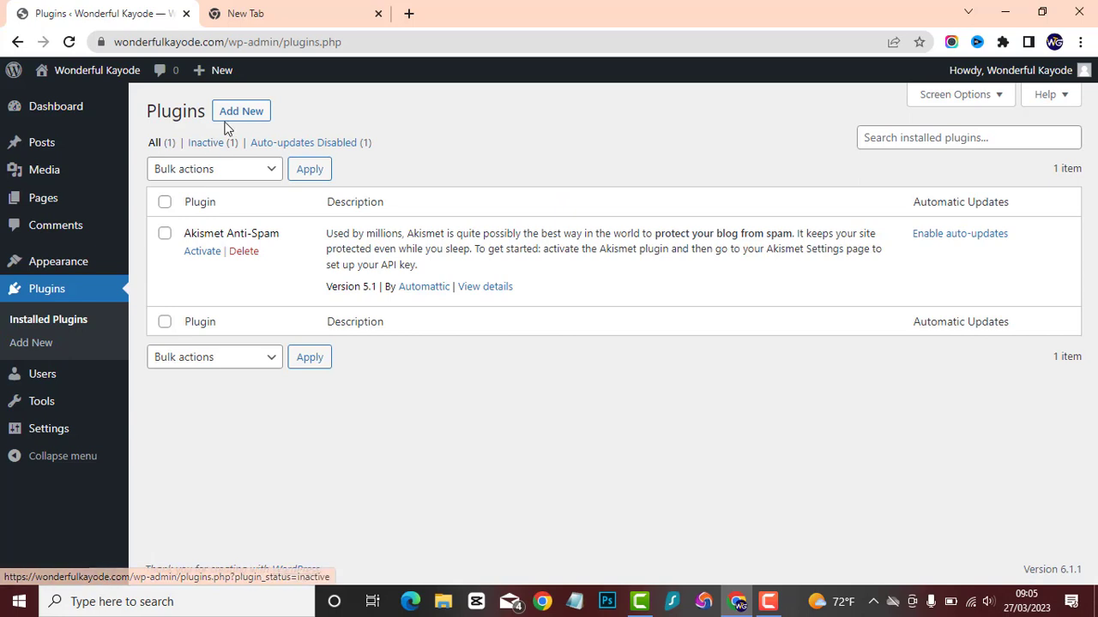
left_click(242, 115)
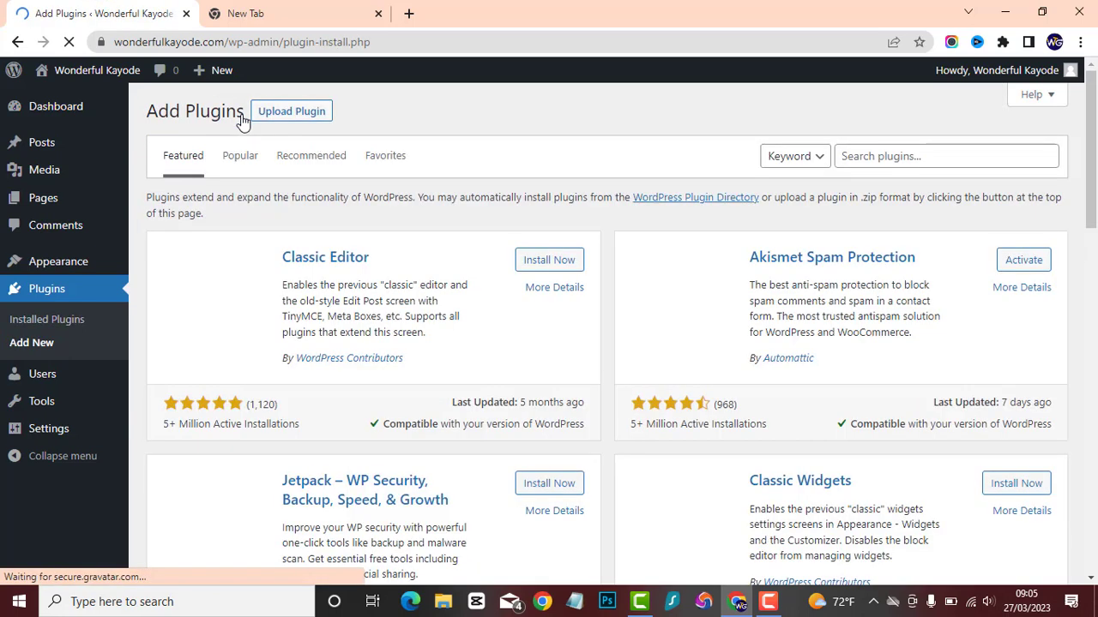
left_click(899, 154)
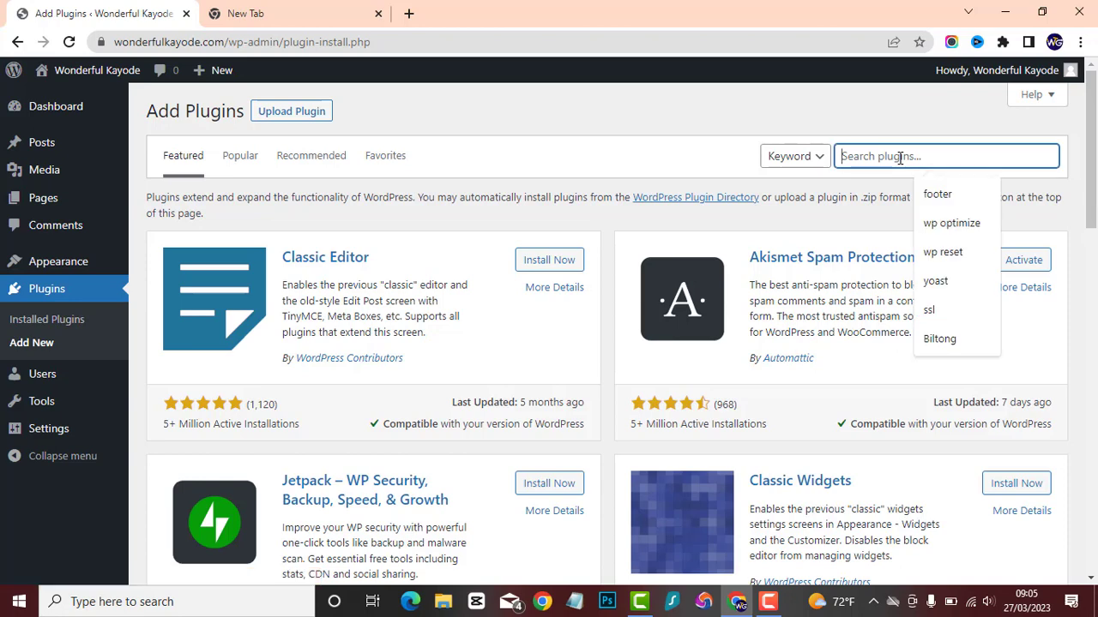
type("ele")
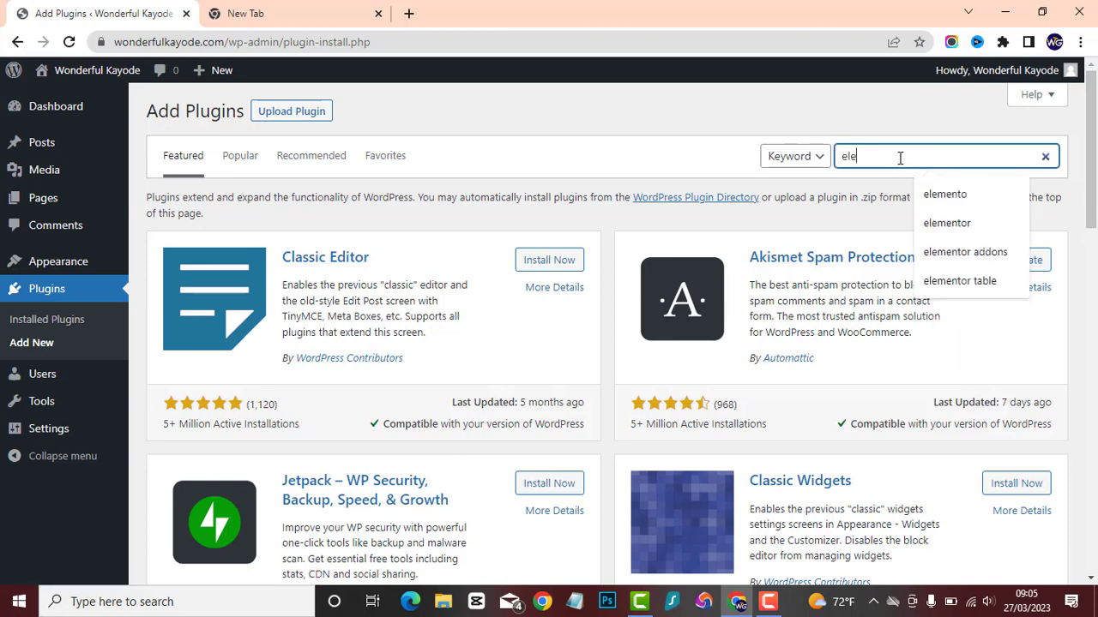
type("mentor")
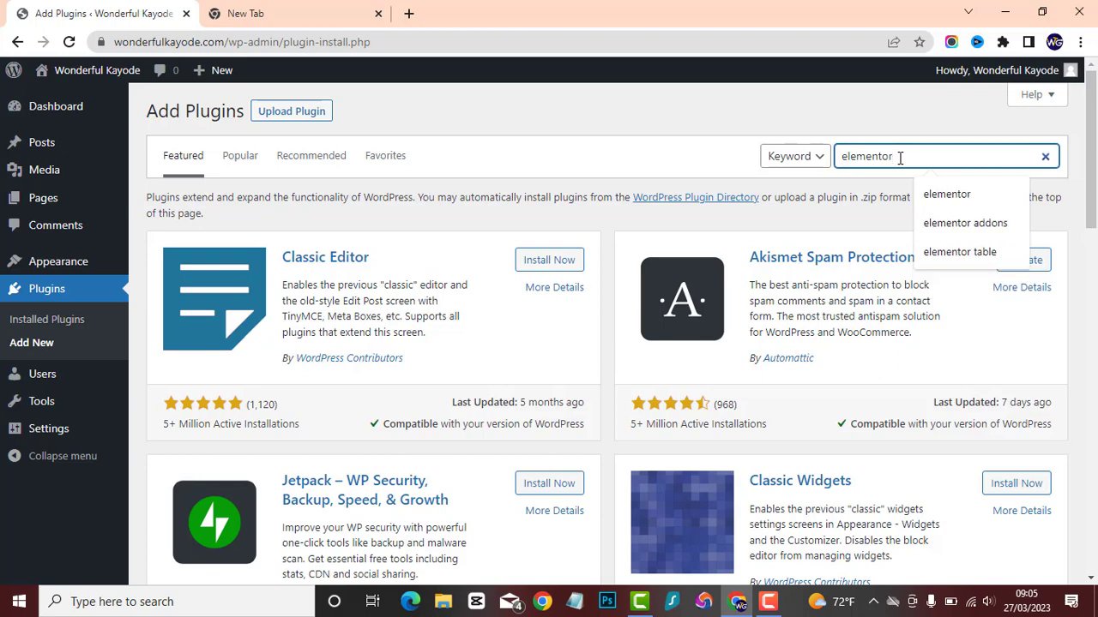
key("Return")
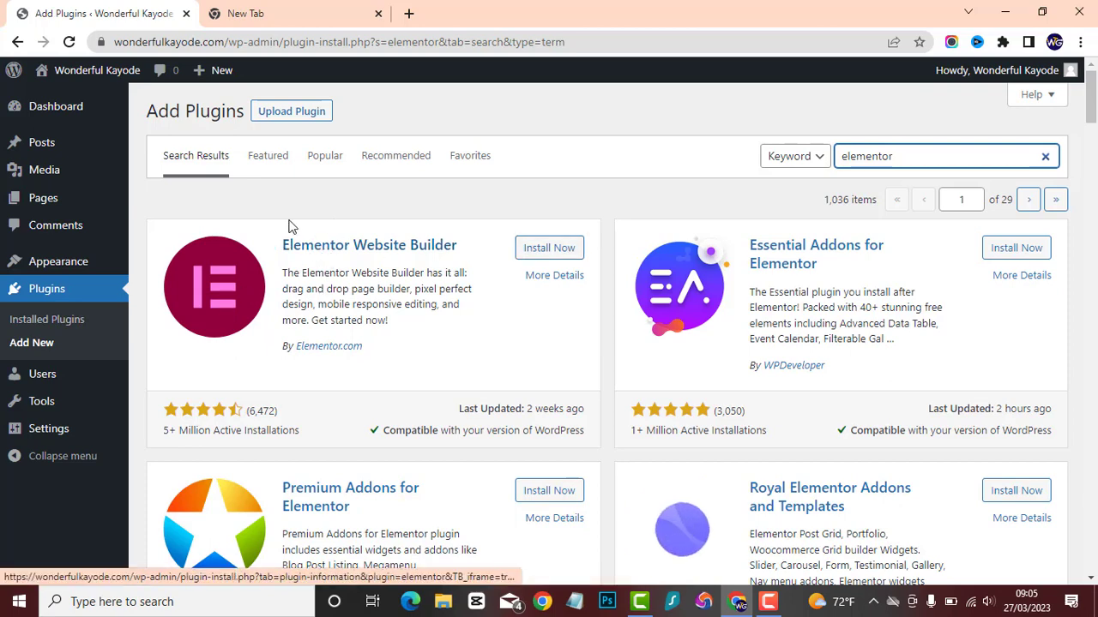
Install and activate the Elementor Website Builder plugin, and close its account setup wizard.
left_click(555, 248)
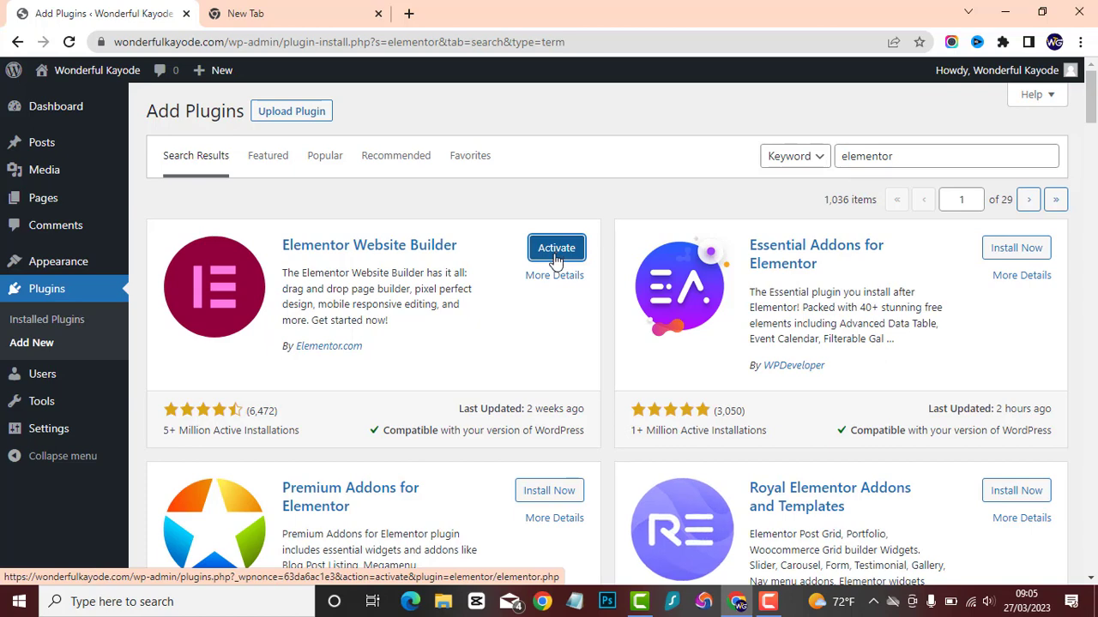
left_click(556, 251)
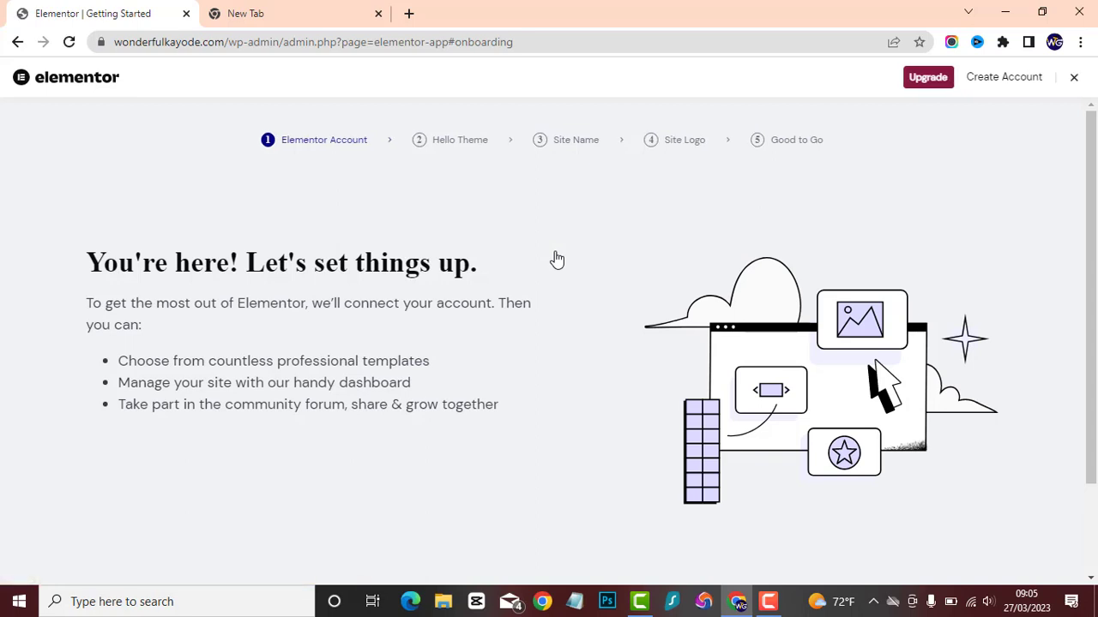
left_click(1074, 78)
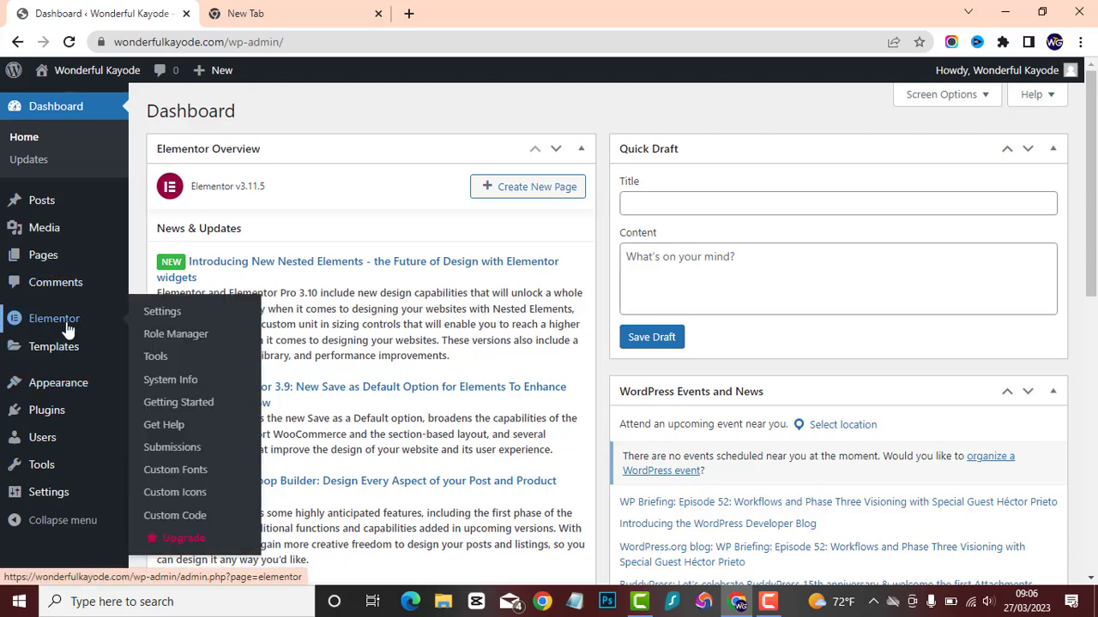
Examine Elementor's Features, Advanced and General settings and its Tools page.
left_click(69, 329)
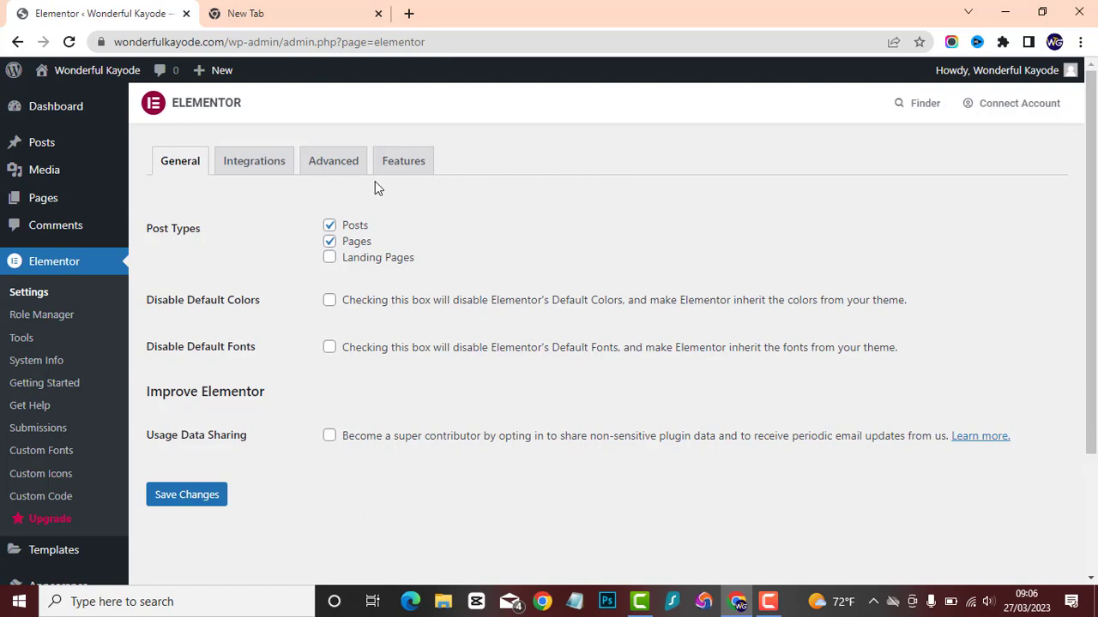
left_click(398, 163)
scroll(329, 268, "down", 3)
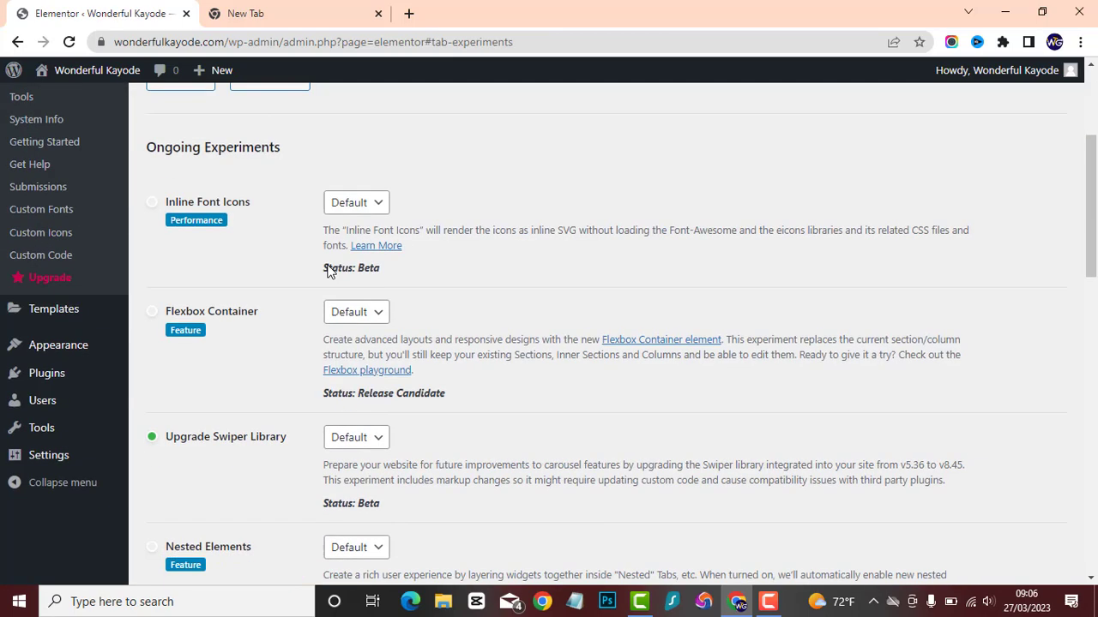
scroll(326, 266, "down", 5)
scroll(326, 265, "up", 8)
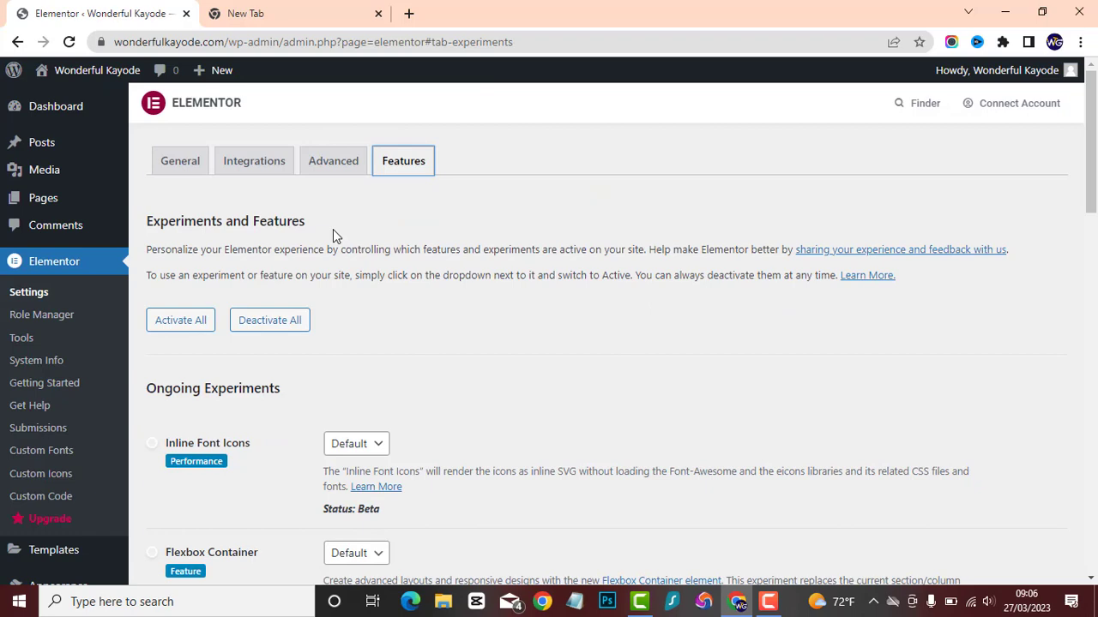
left_click(346, 147)
scroll(302, 276, "down", 4)
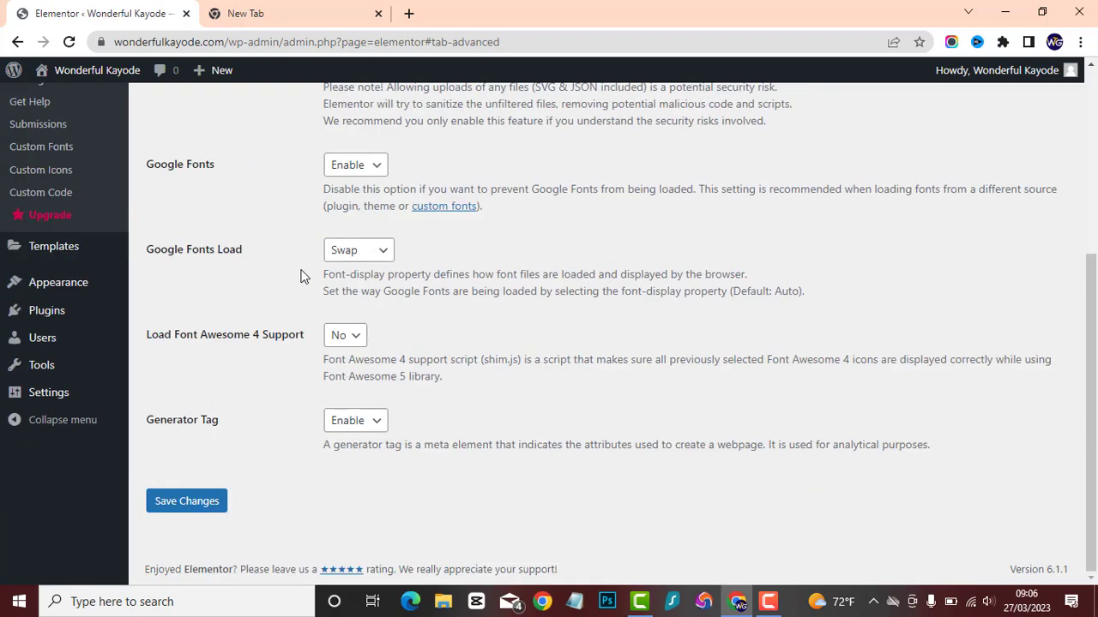
scroll(298, 270, "up", 4)
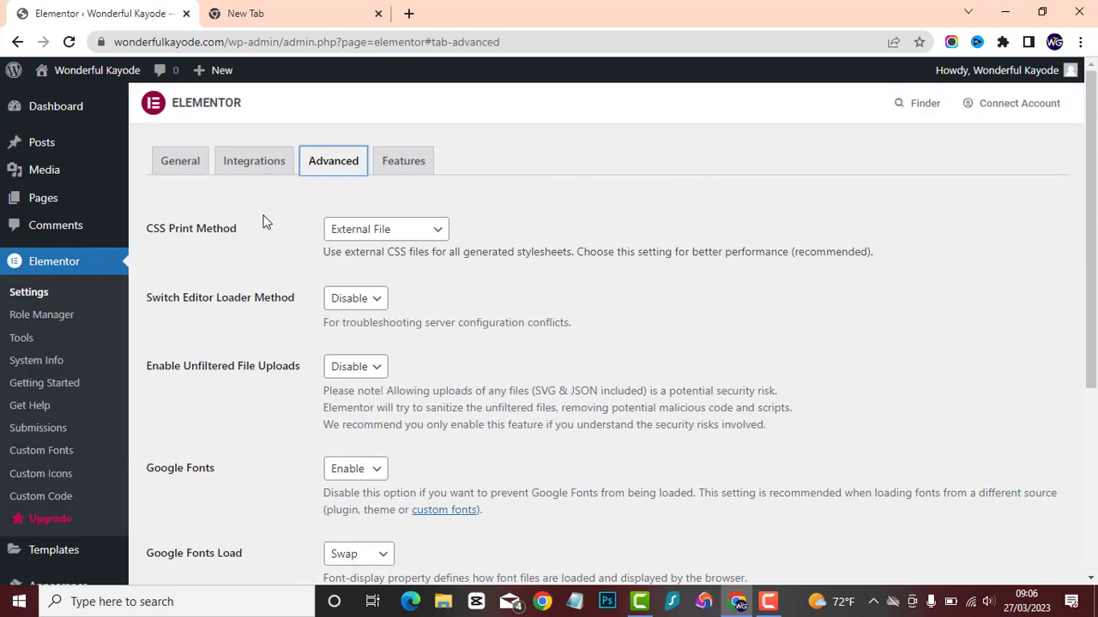
left_click(176, 164)
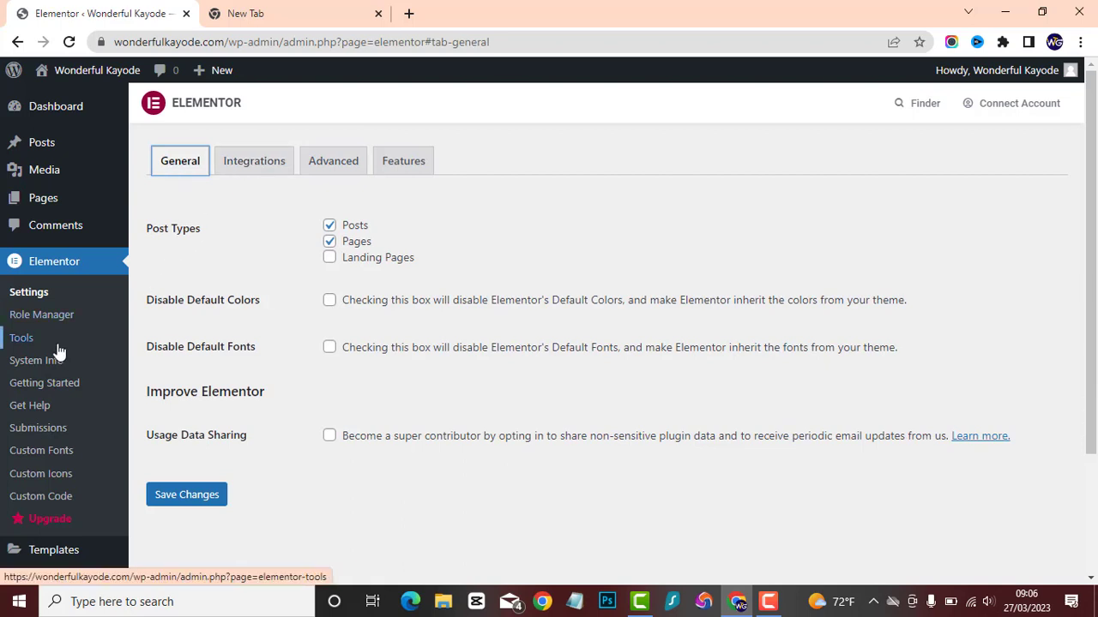
left_click(20, 340)
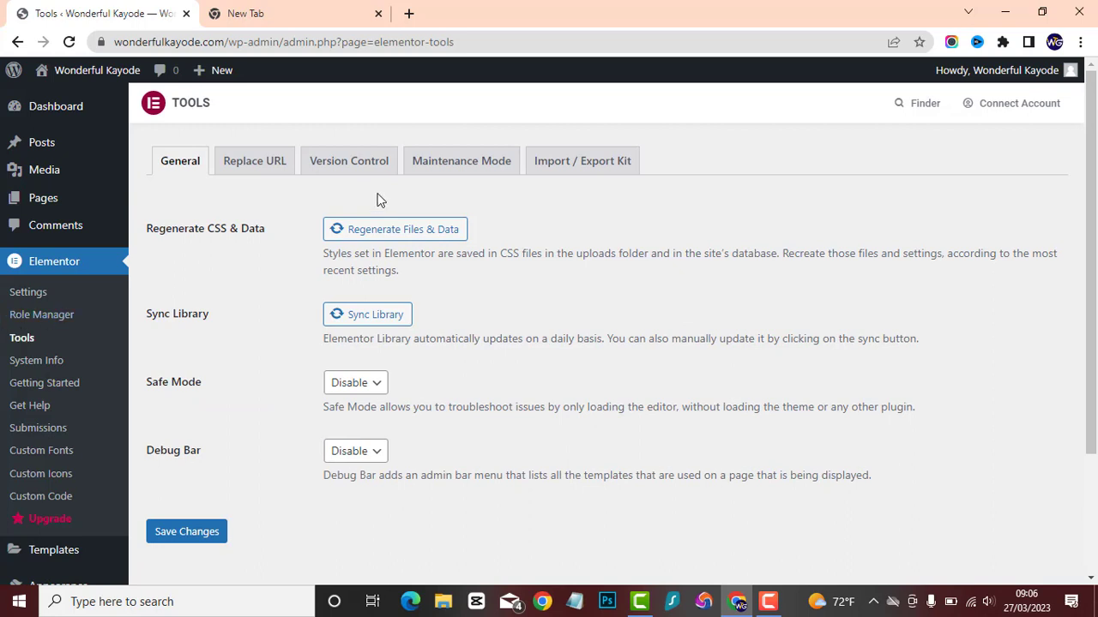
left_click(52, 295)
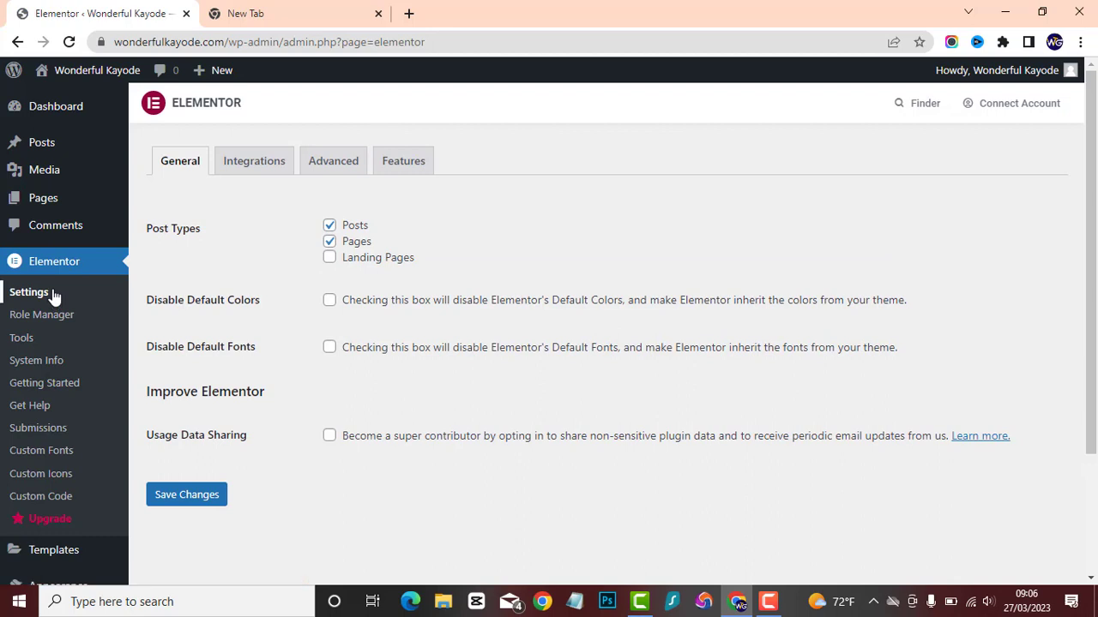
Open the Maintenance Mode options in Elementor's tools and start creating a new template for the maintenance page.
left_click(24, 340)
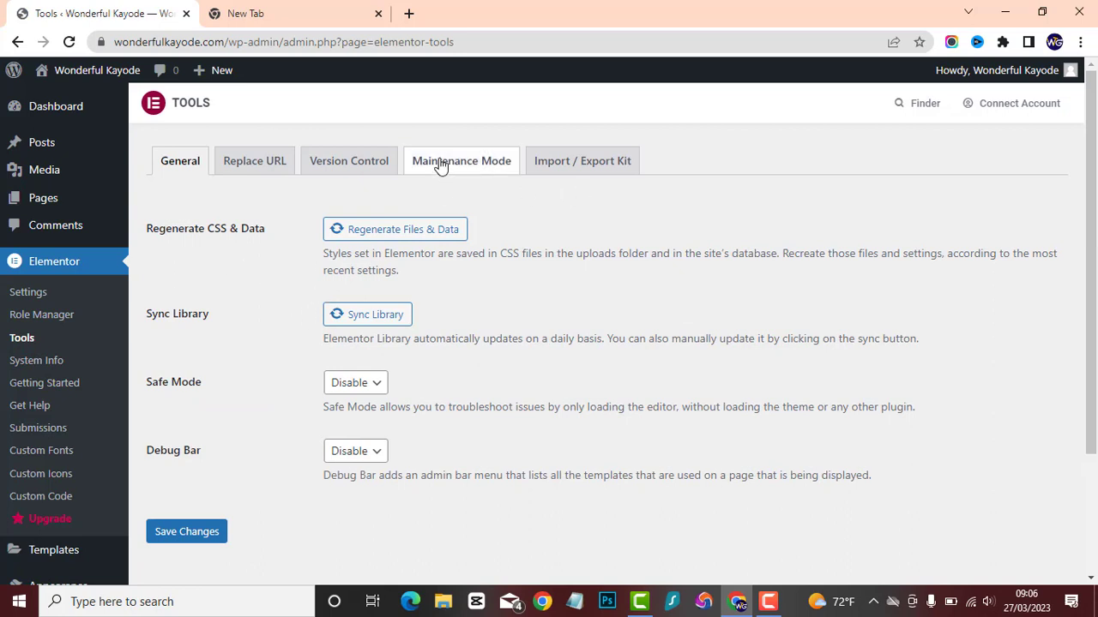
left_click(443, 166)
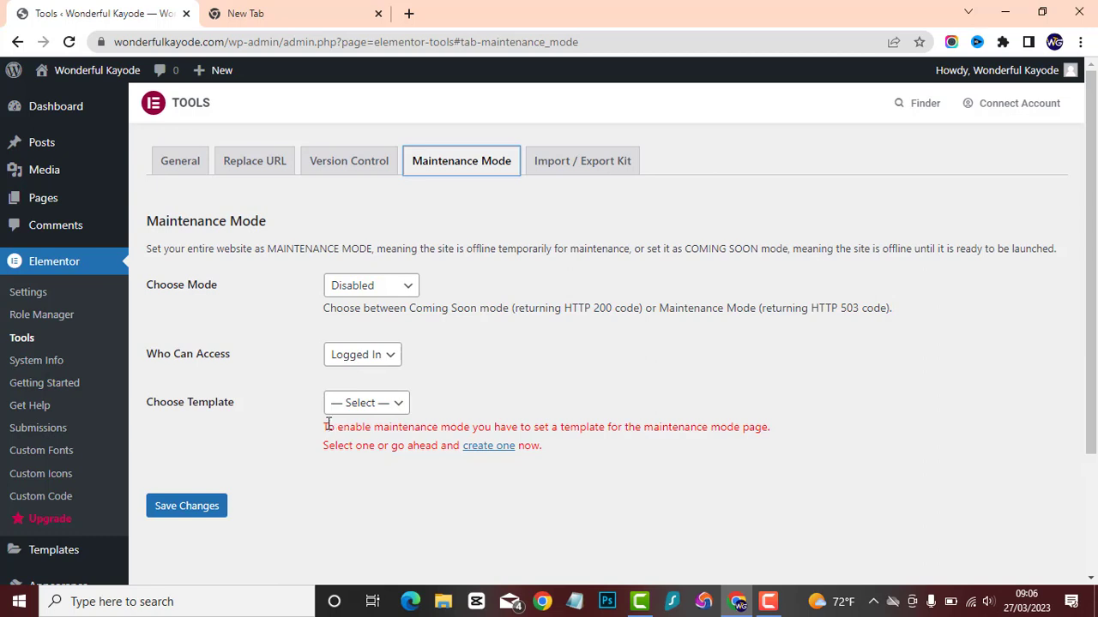
left_click(491, 447)
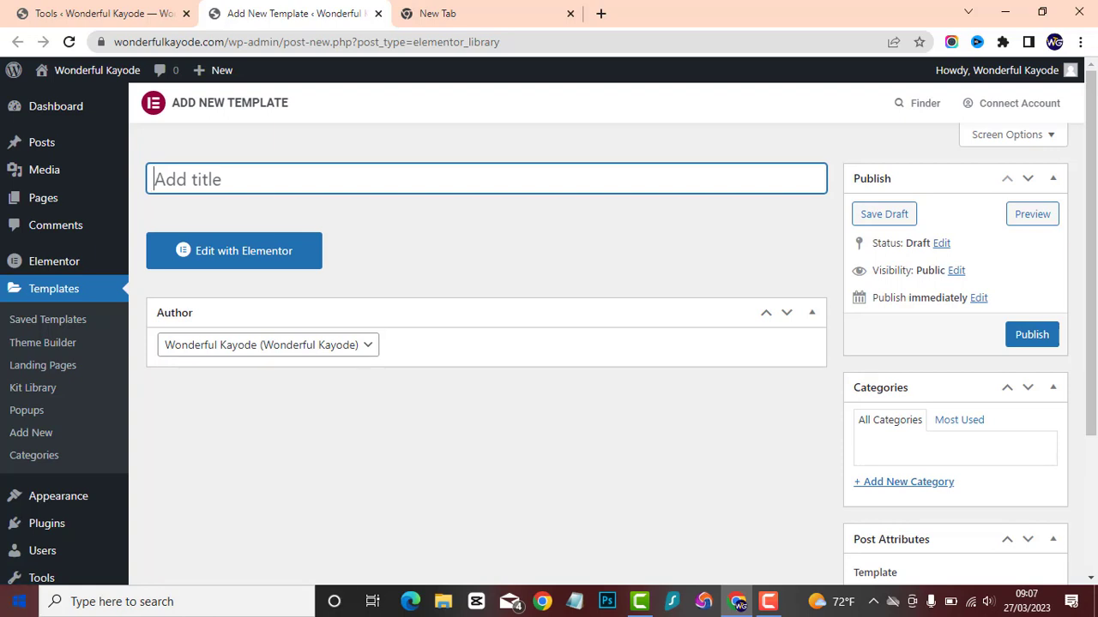
Title the new template "Maintenance mode" and publish it.
type("Mai")
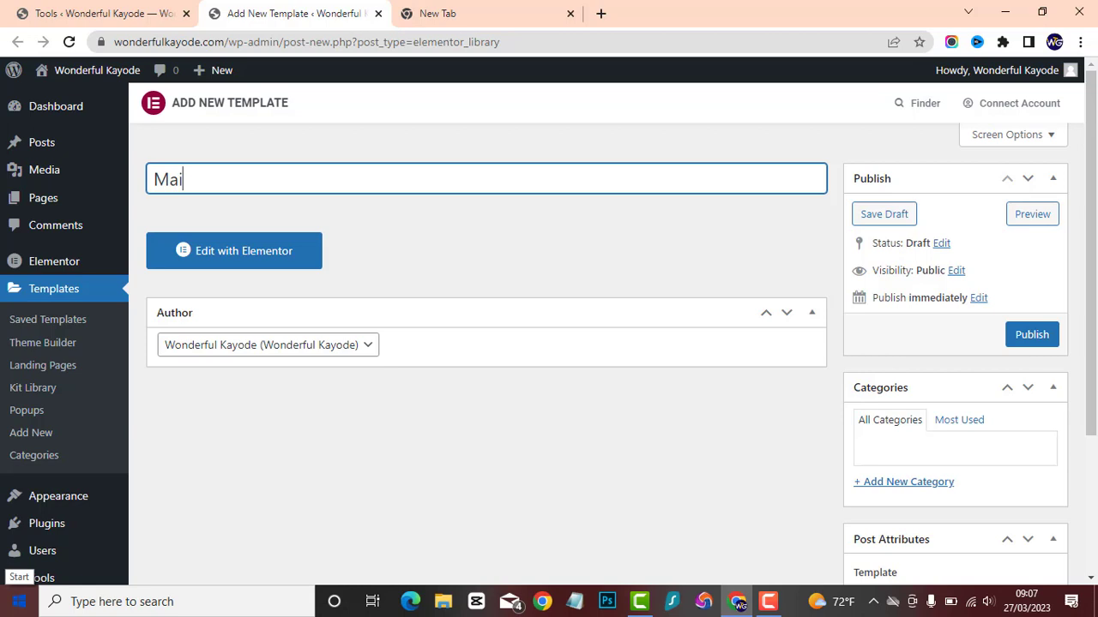
type("ntenance mof")
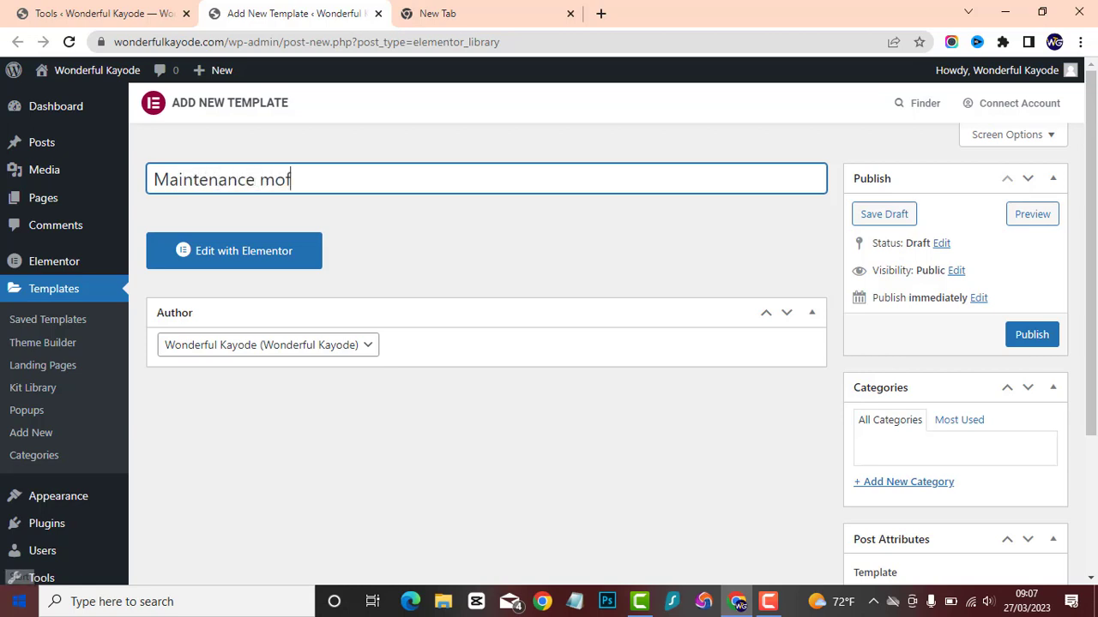
key("BackSpace")
type("de")
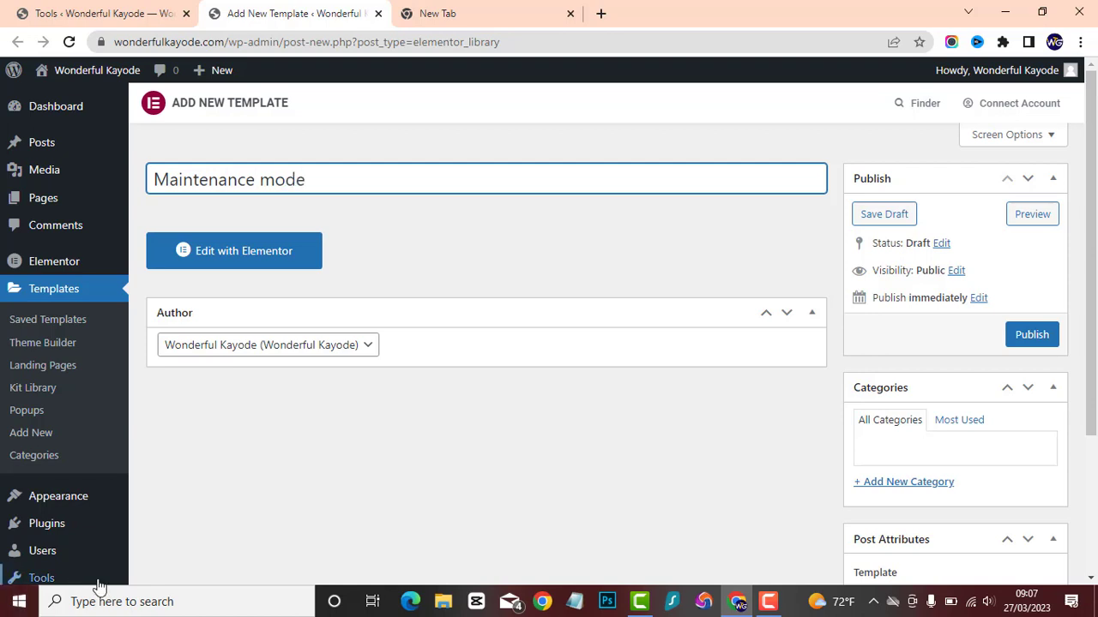
left_click(466, 427)
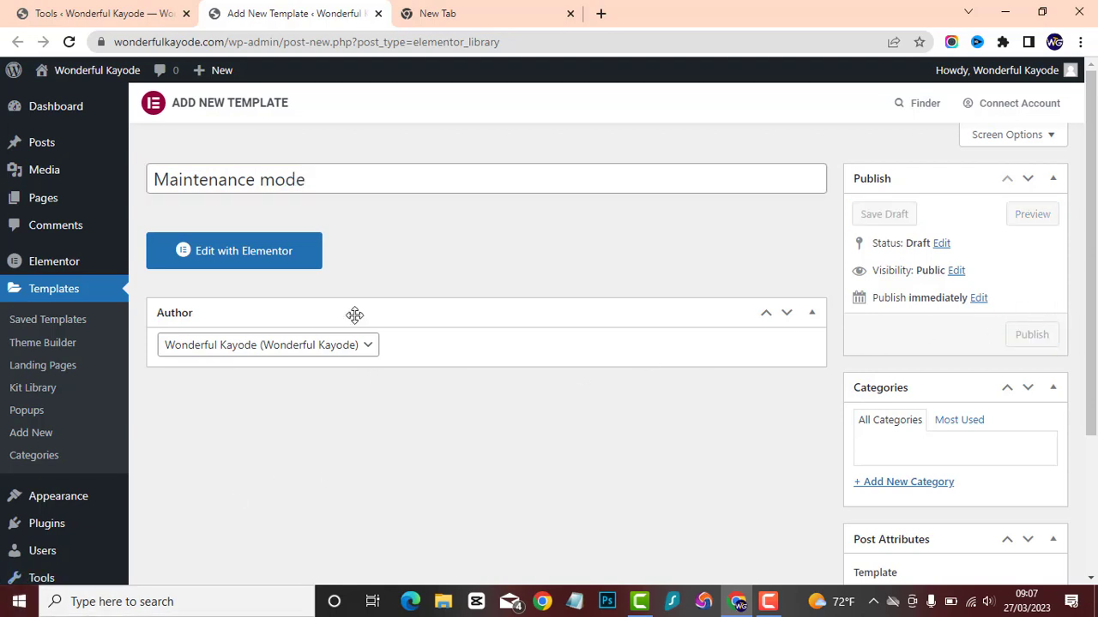
left_click(1032, 335)
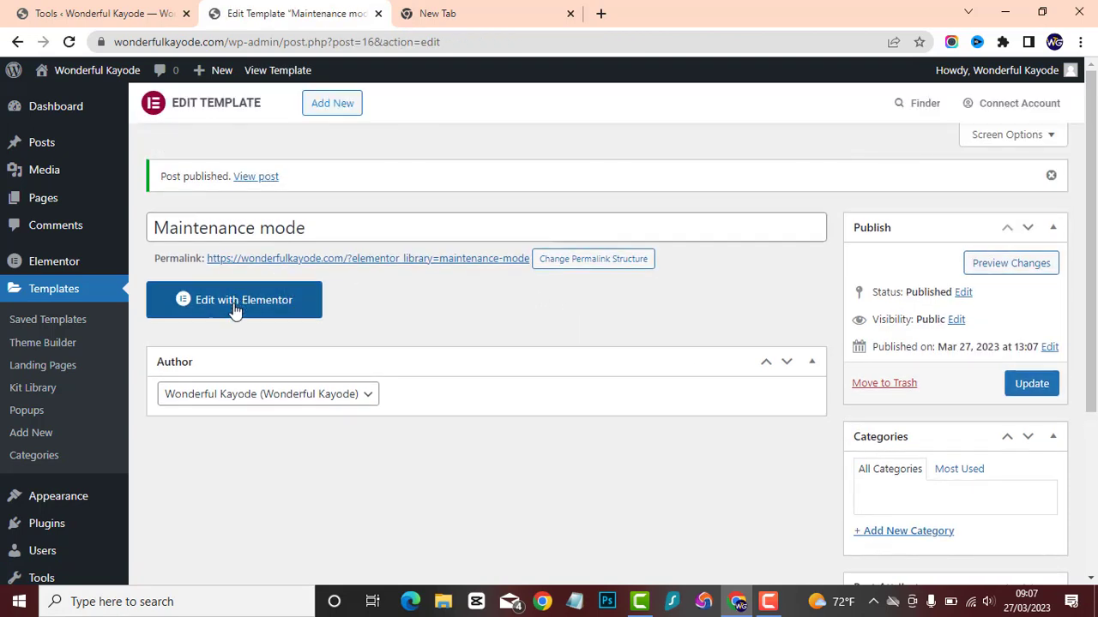
Open the template in the Elementor editor, hide its title and set the page layout to Elementor Canvas.
left_click(235, 309)
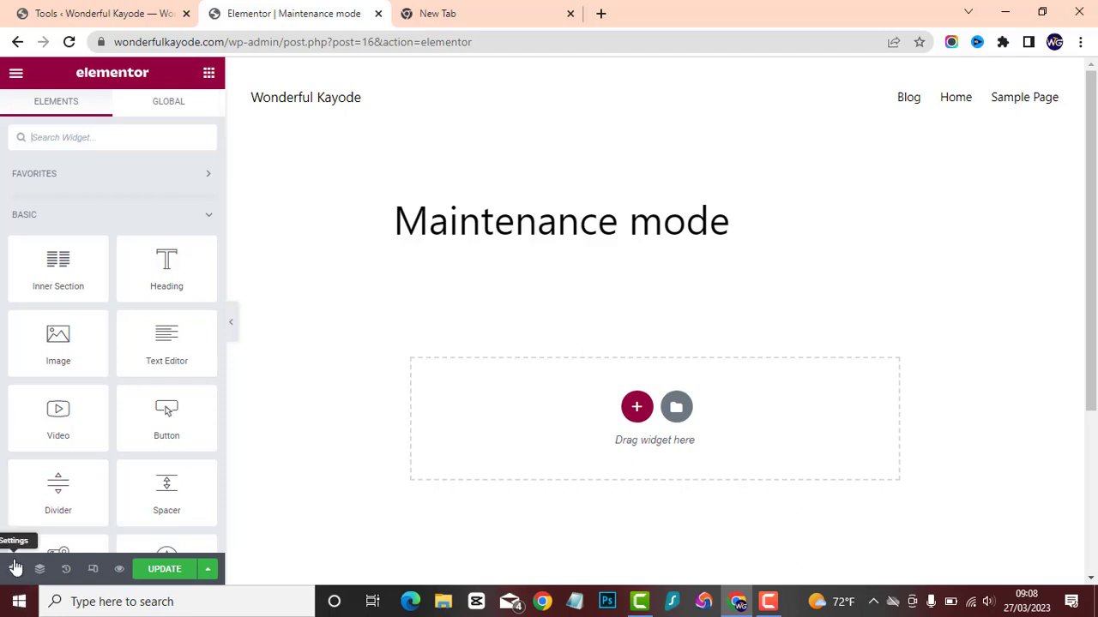
left_click(13, 569)
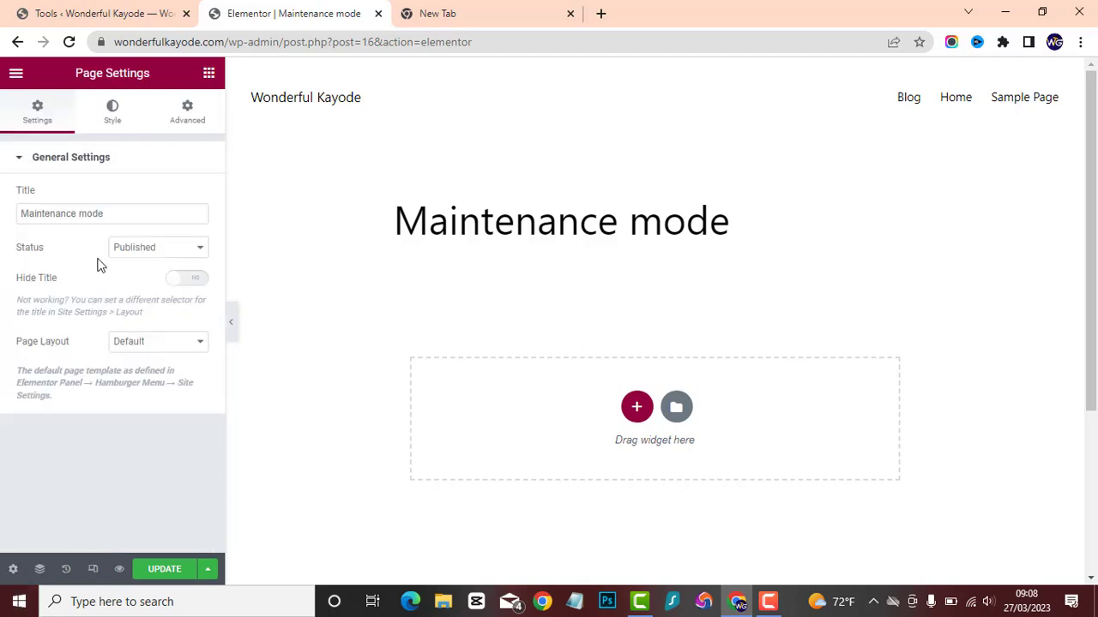
left_click(188, 282)
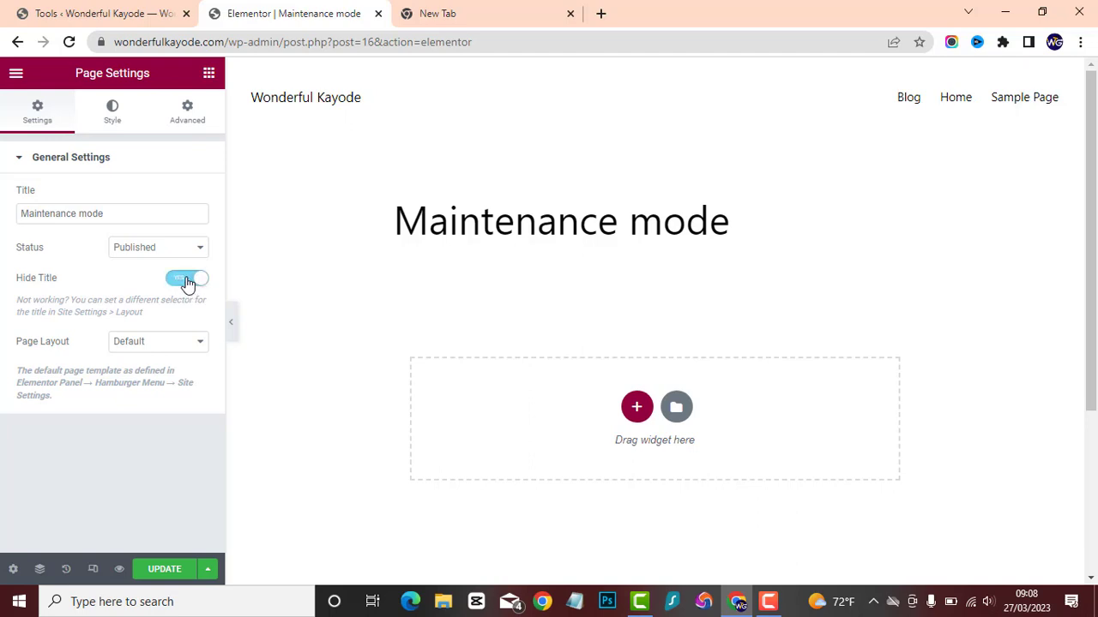
left_click(169, 346)
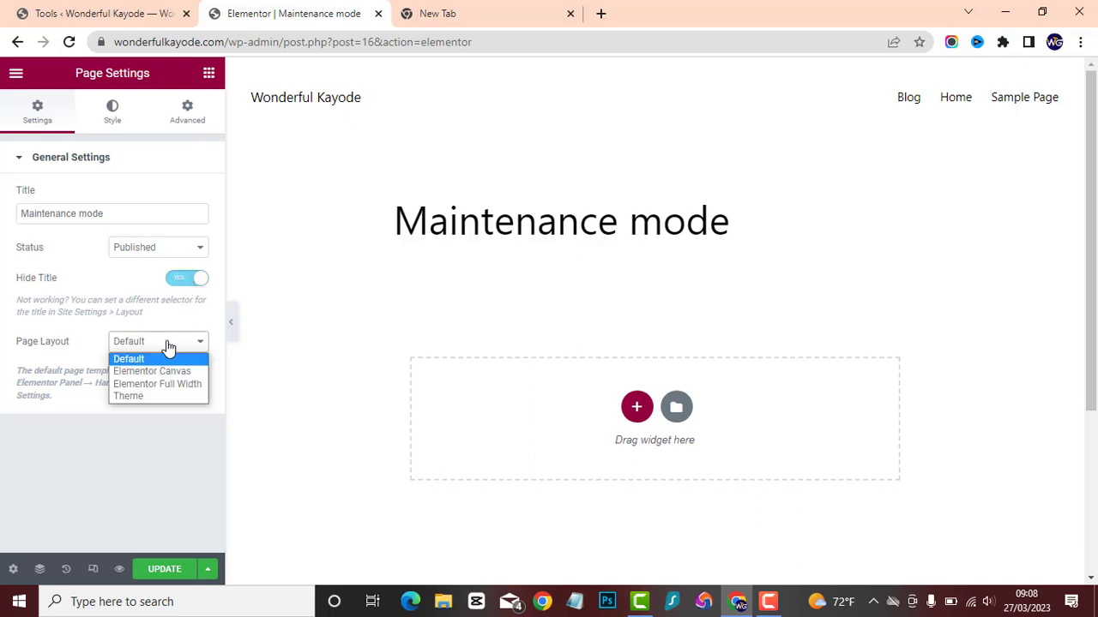
left_click(159, 372)
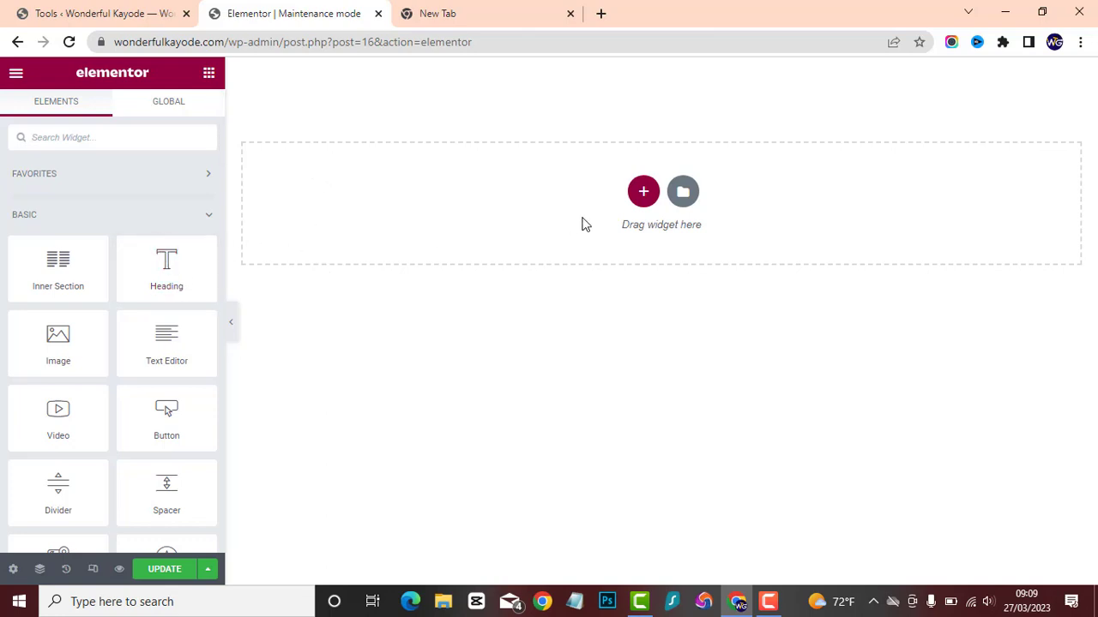
Add a single-column section to the page and set its height to Fit To Screen.
left_click(644, 193)
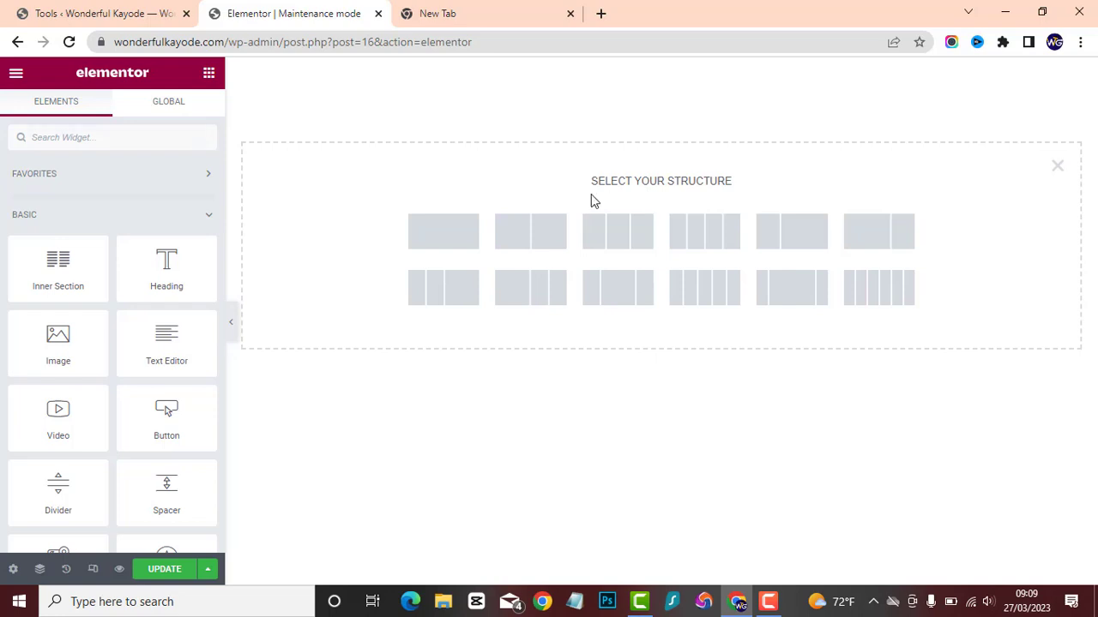
left_click(434, 236)
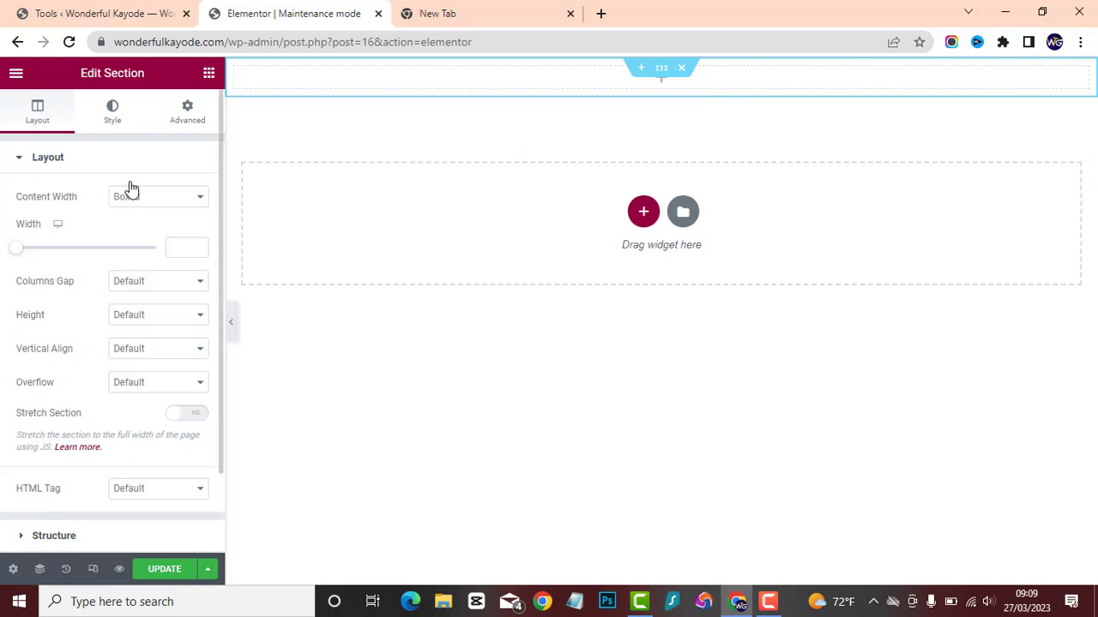
left_click(159, 319)
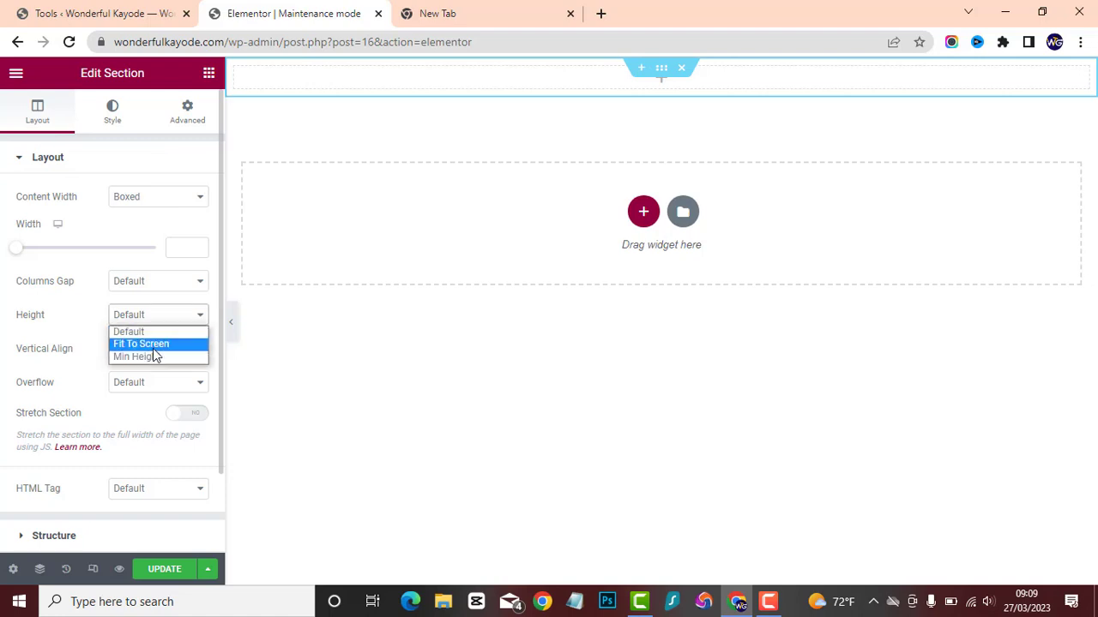
left_click(153, 346)
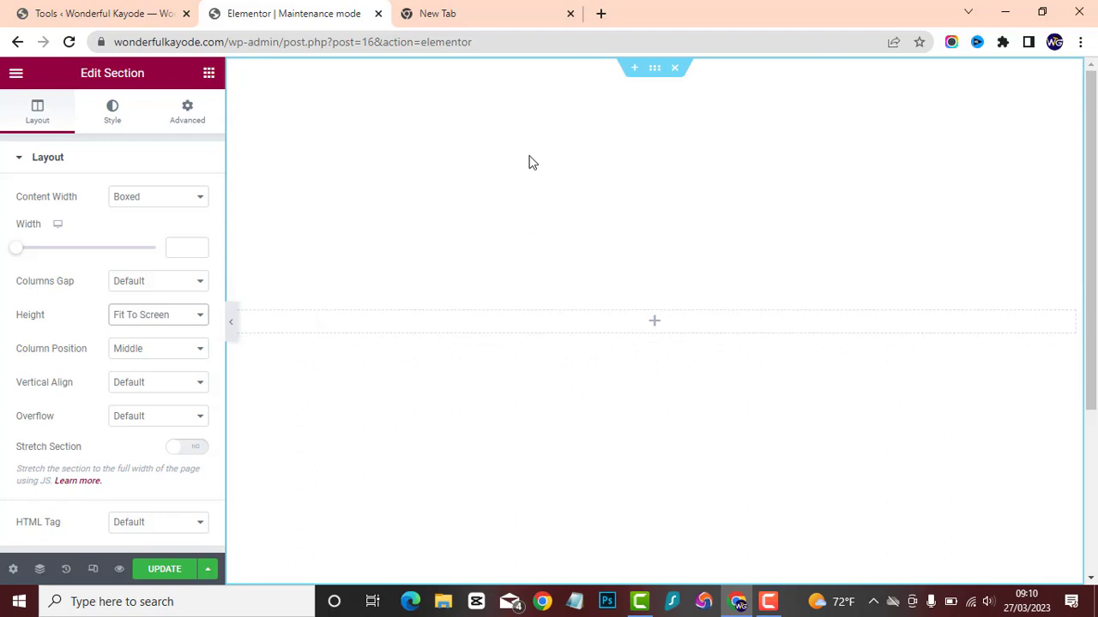
Set the section's content width to Full Width.
left_click(167, 196)
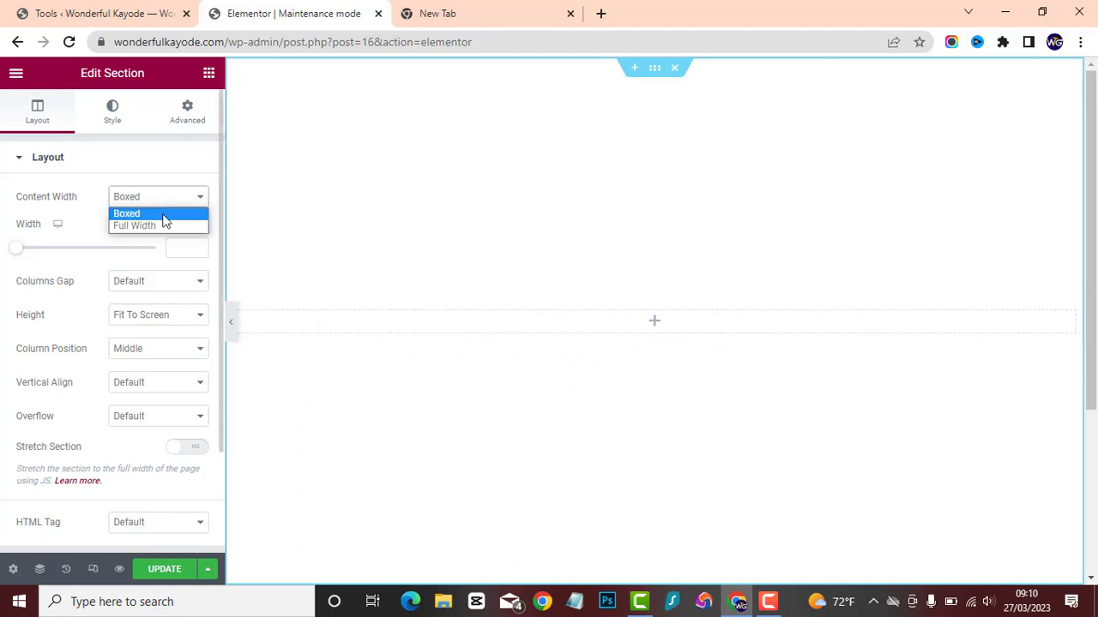
left_click(166, 224)
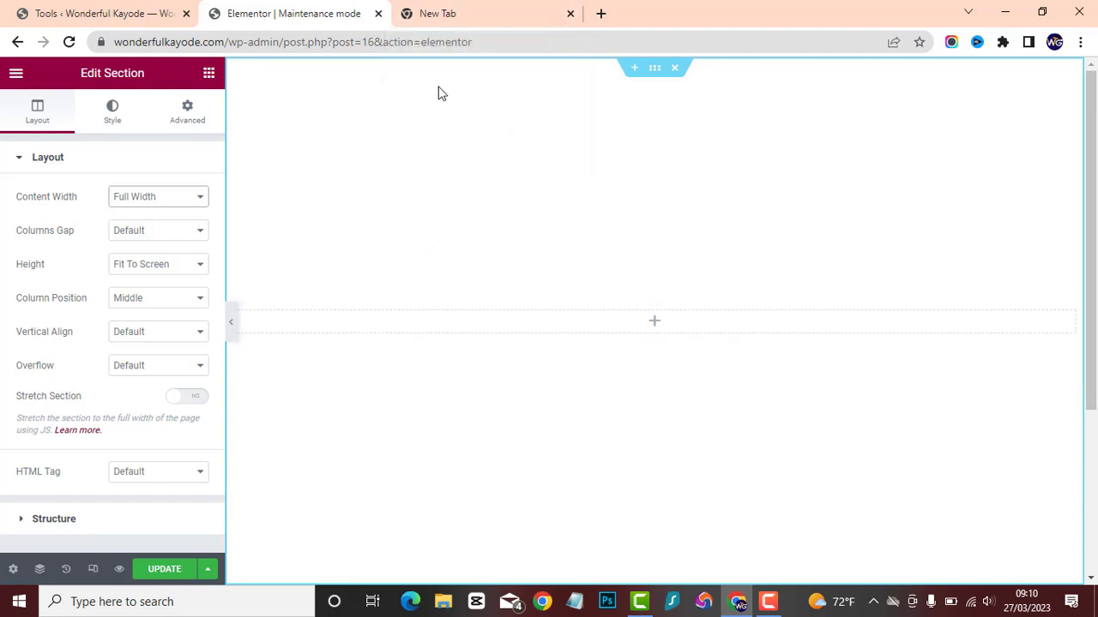
Open pexels.com in the empty browser tab and look over its home page.
left_click(473, 6)
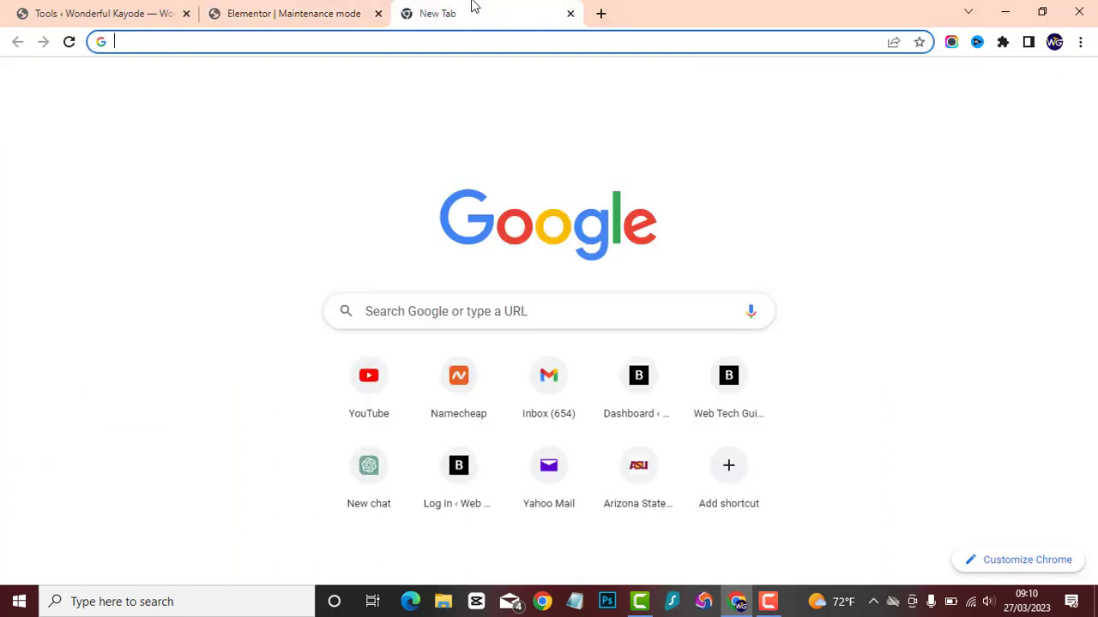
type("p")
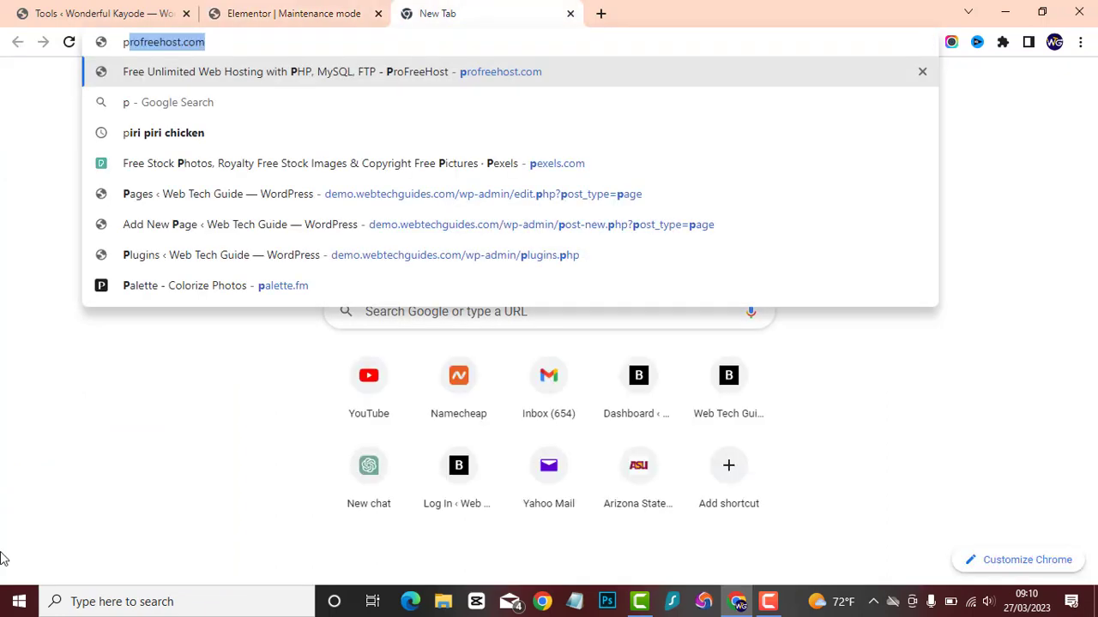
type("e#")
key("BackSpace")
type("xels.com")
key("Return")
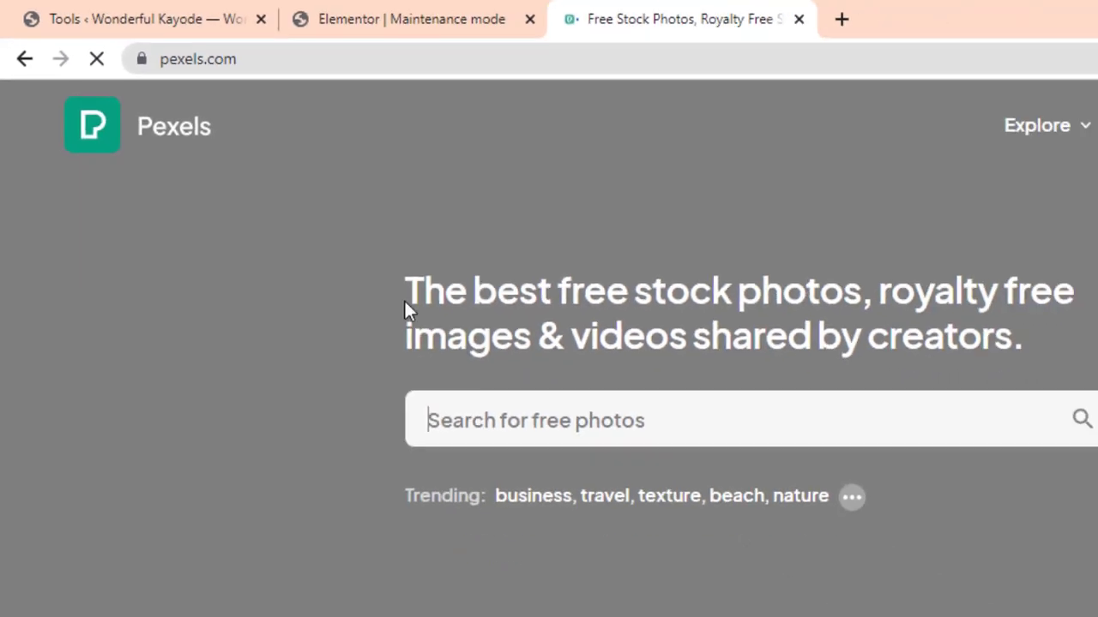
scroll(425, 304, "down", 3)
scroll(425, 304, "down", 8)
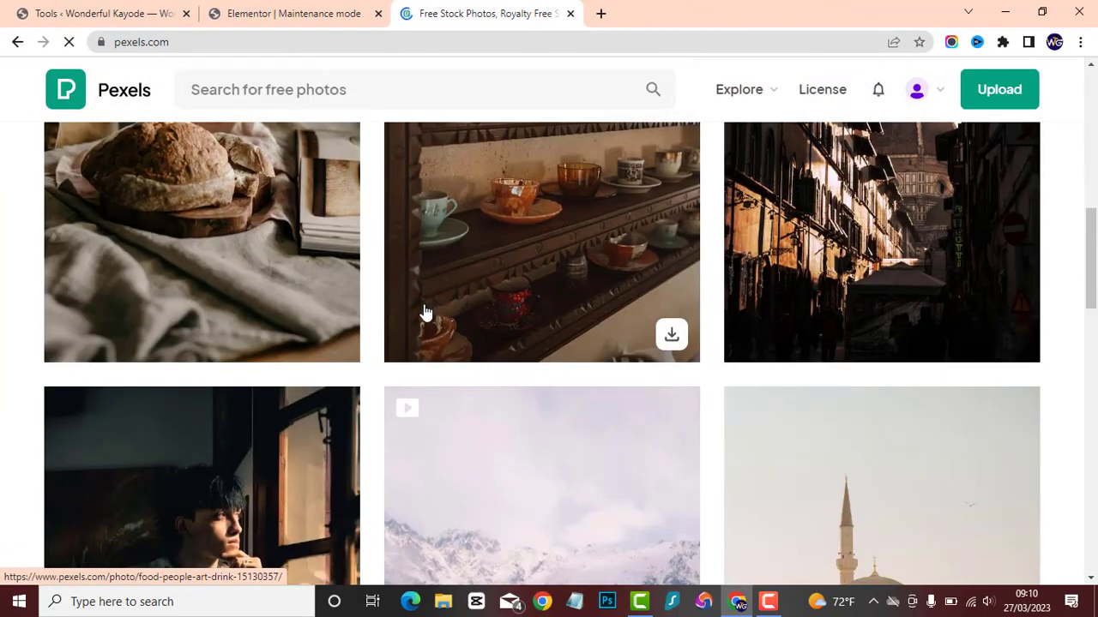
scroll(425, 311, "up", 8)
scroll(437, 268, "up", 3)
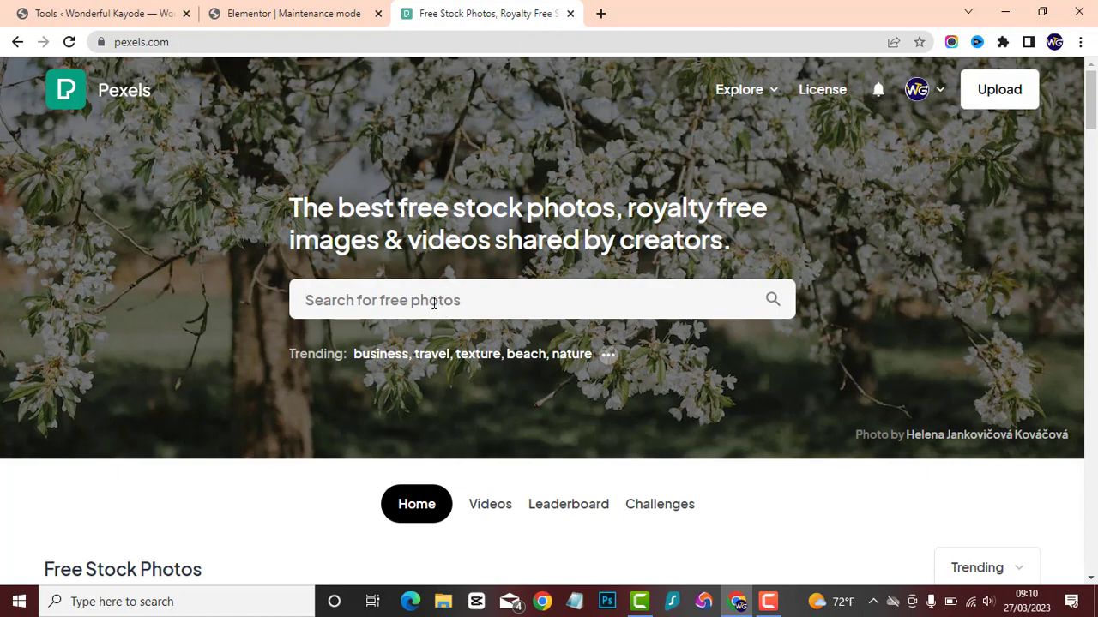
Search Pexels for "business meeting" photos.
left_click(434, 301)
type("v")
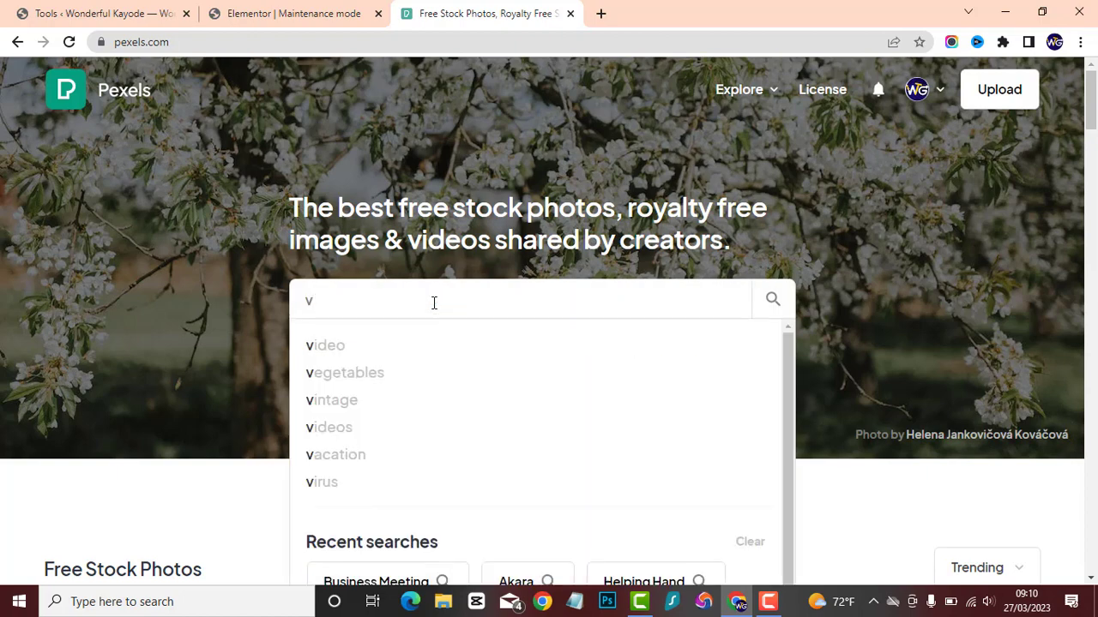
key("BackSpace")
type("b")
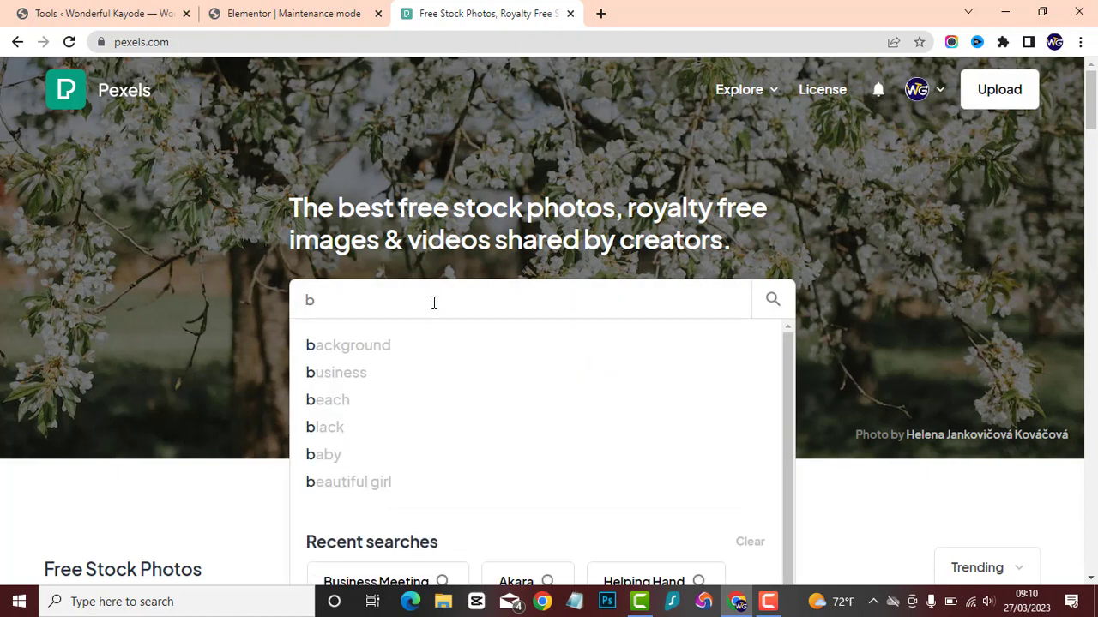
type("usinr")
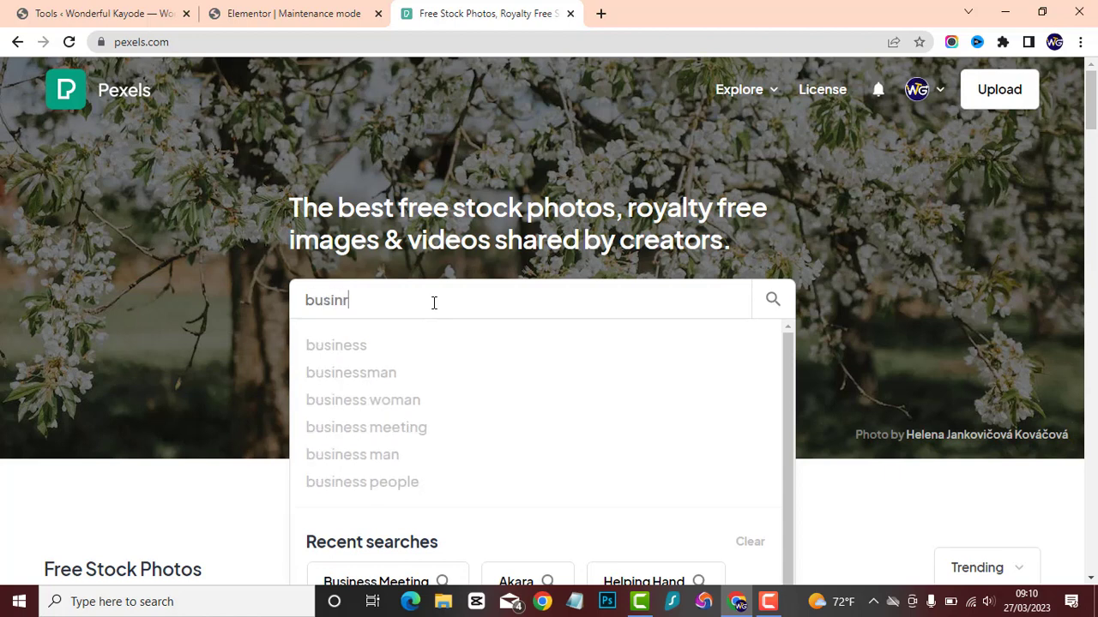
key("BackSpace")
type("ess")
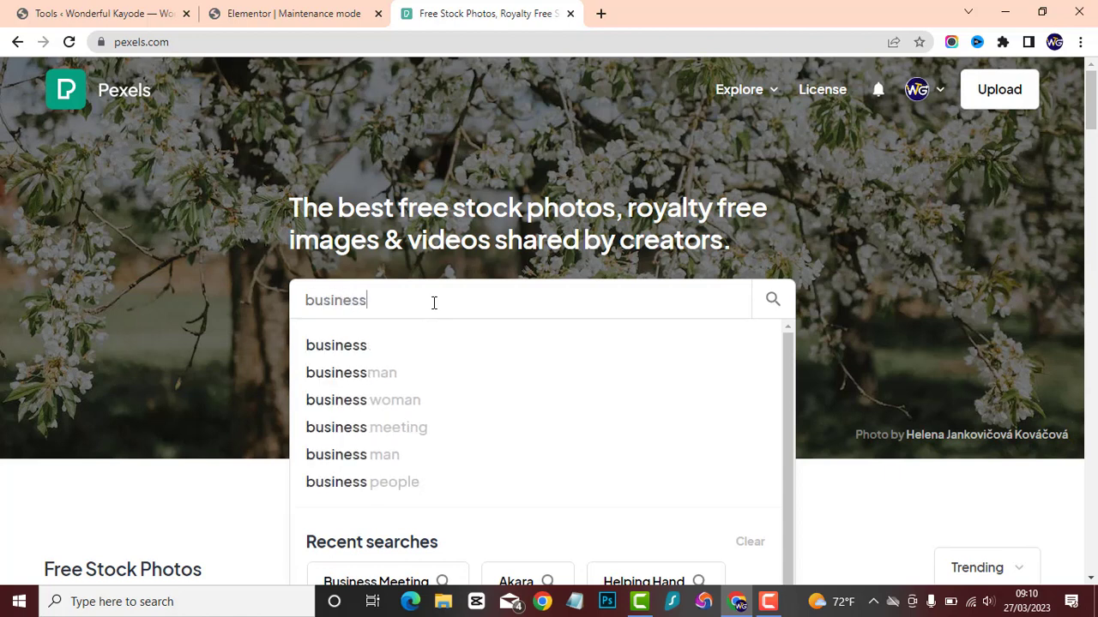
left_click(454, 435)
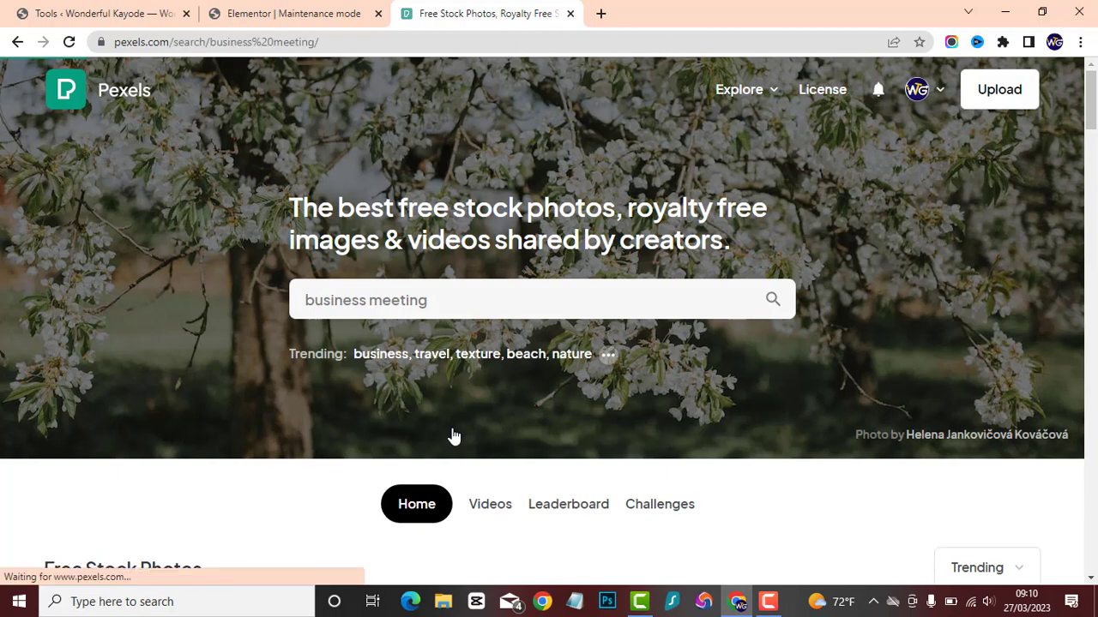
Download the photo of a group in a conference room in the Medium 1280×854 size.
scroll(554, 335, "down", 6)
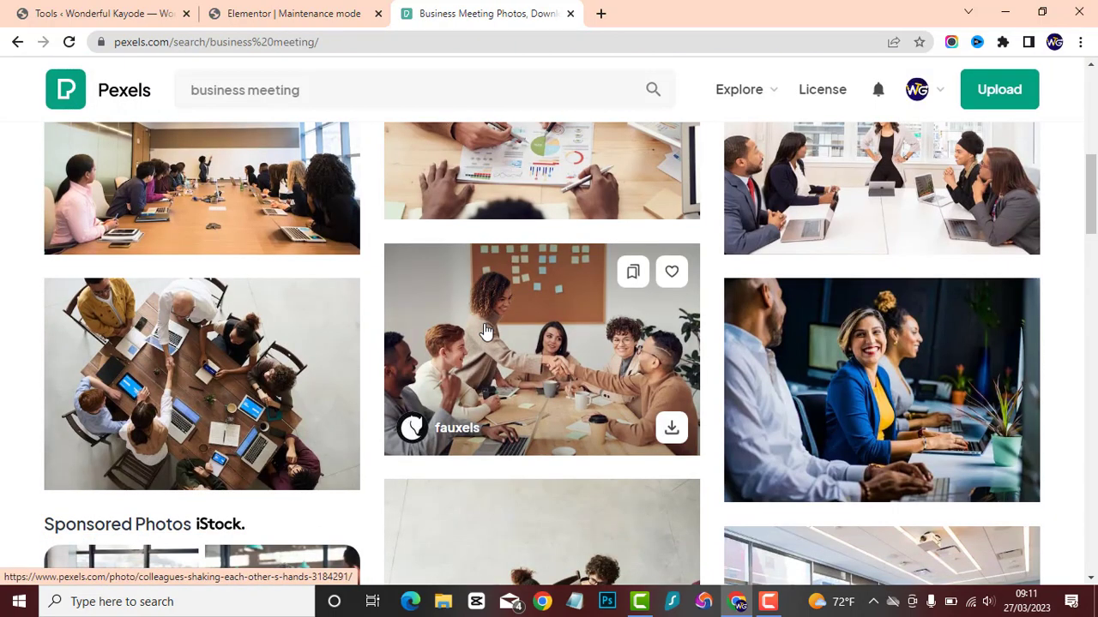
scroll(485, 330, "up", 6)
left_click(238, 311)
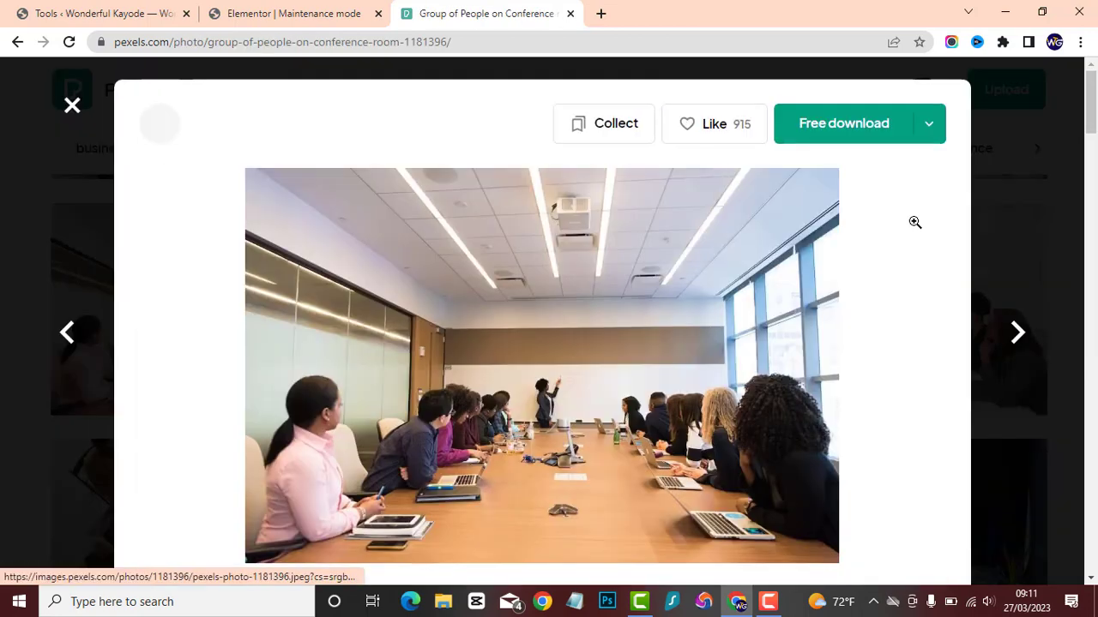
left_click(931, 126)
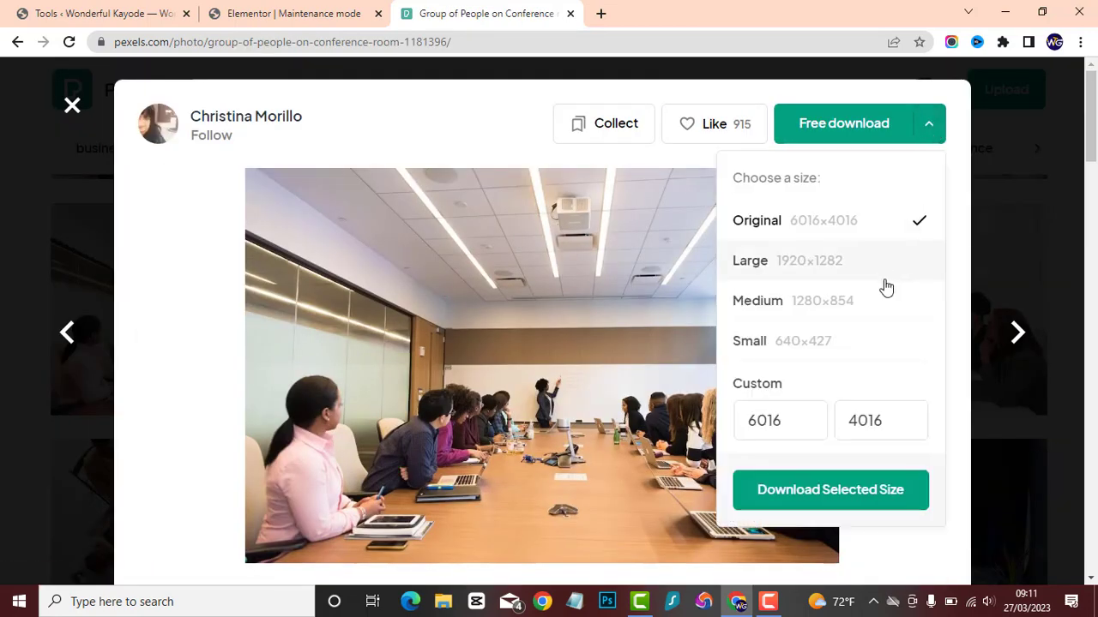
left_click(833, 314)
left_click(811, 498)
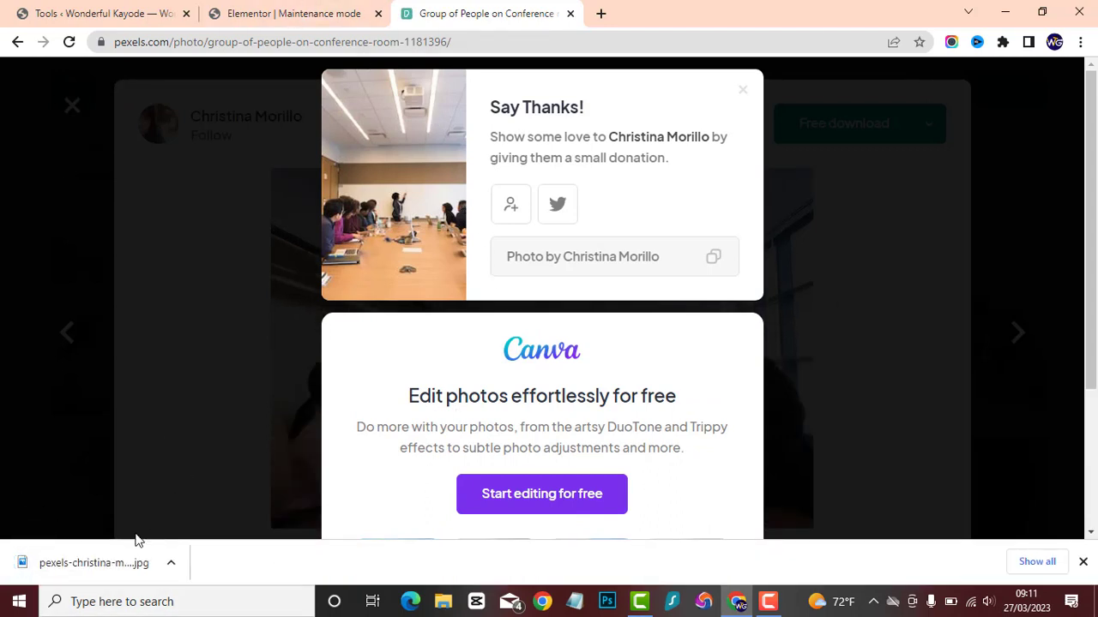
Back in the Elementor editor, give the section a classic background and upload the downloaded conference room photo for its image.
left_click(302, 11)
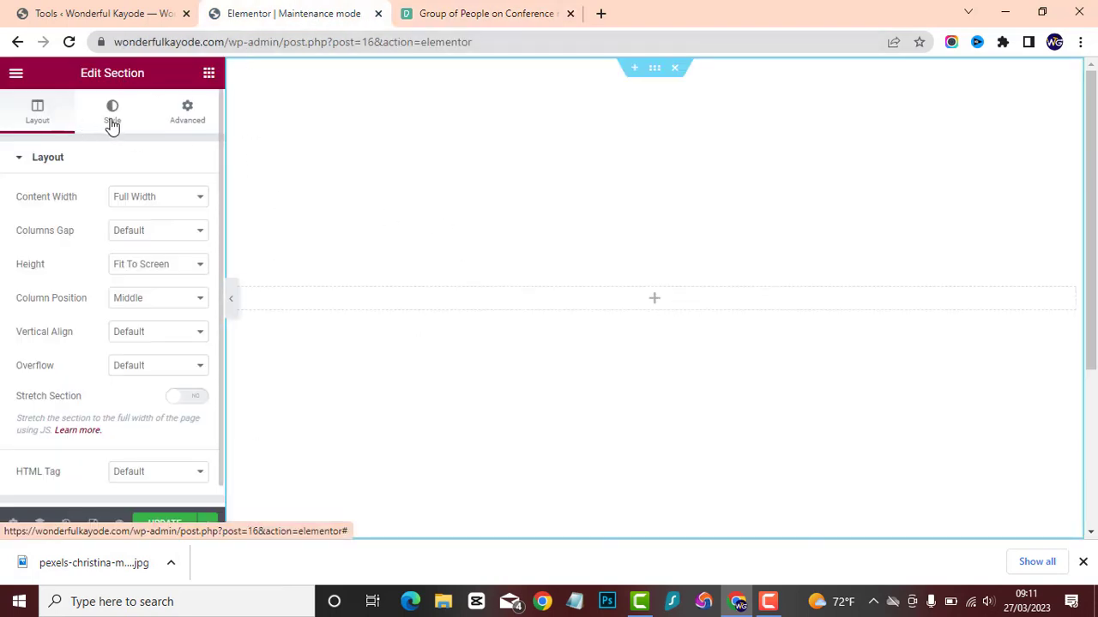
left_click(113, 120)
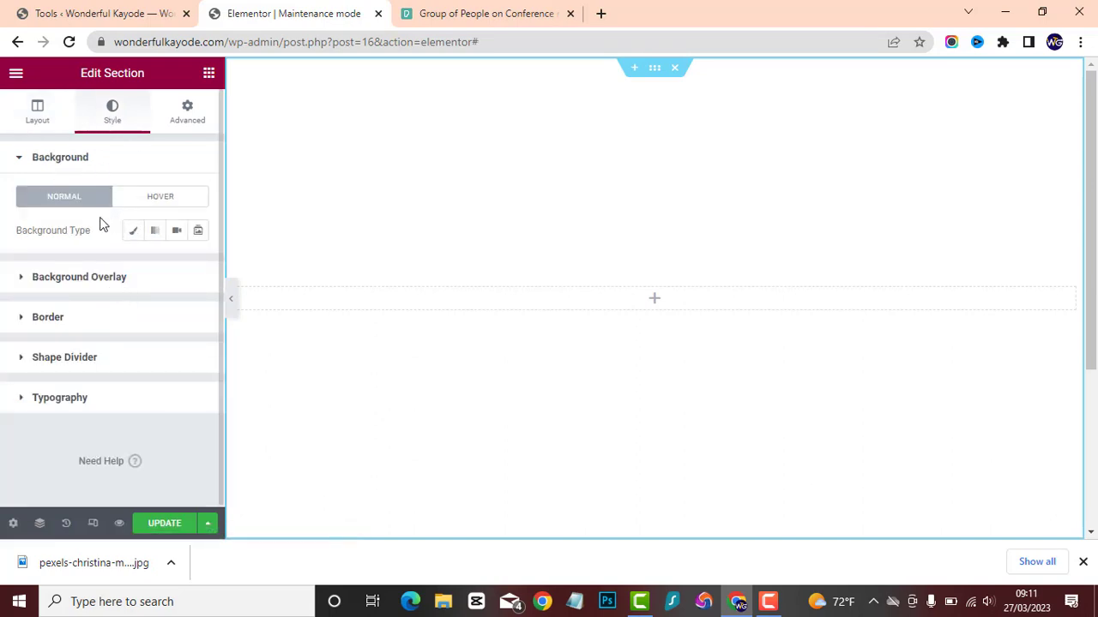
left_click(131, 233)
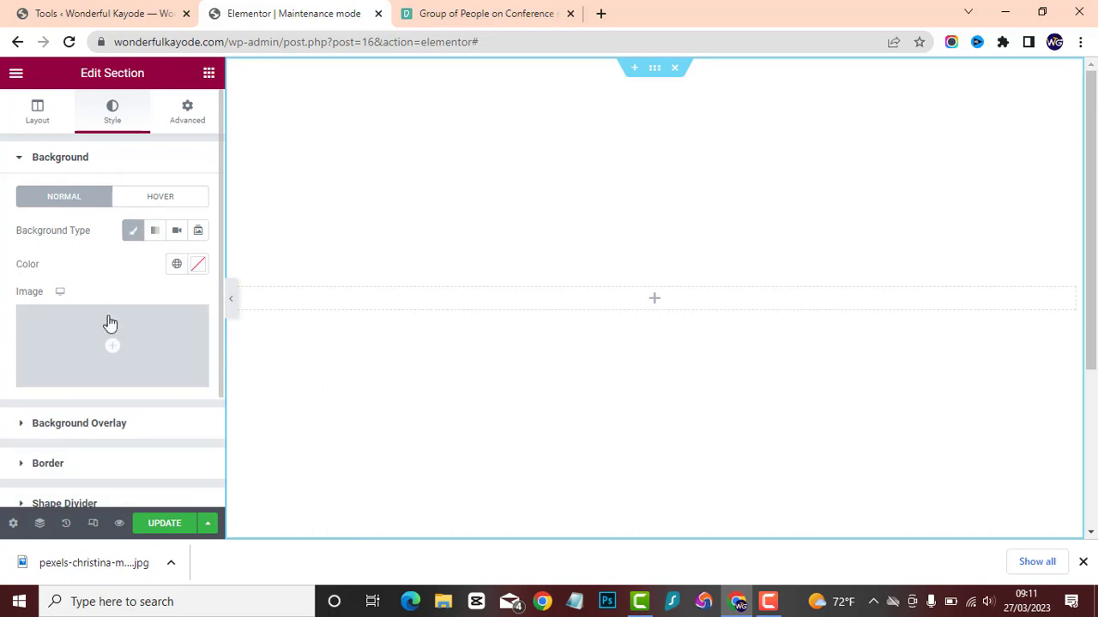
mouse_move(150, 335)
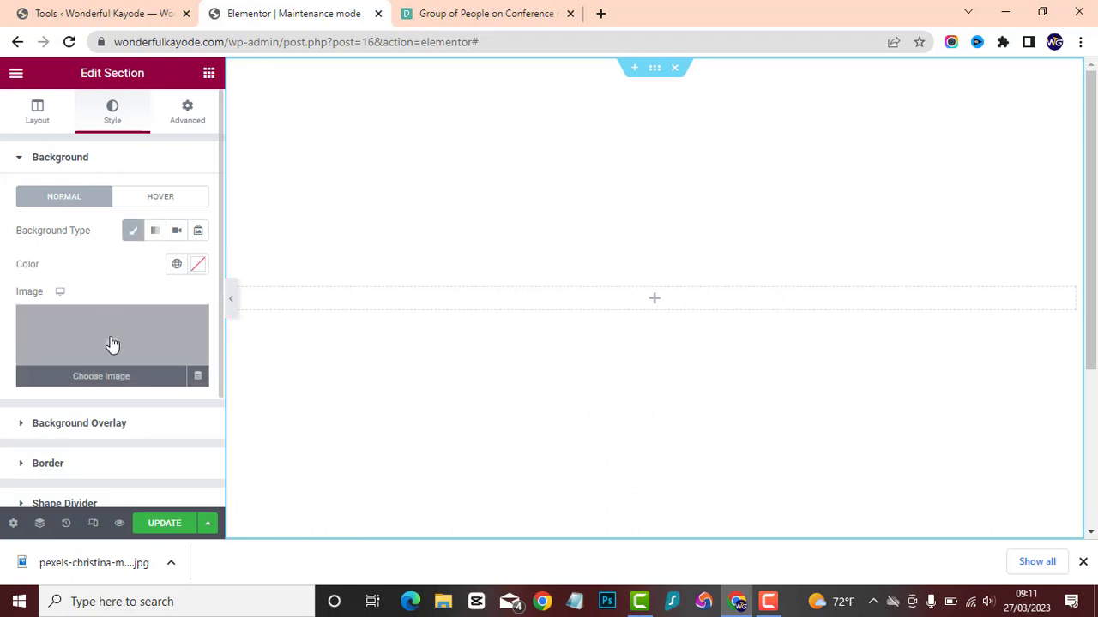
left_click(112, 344)
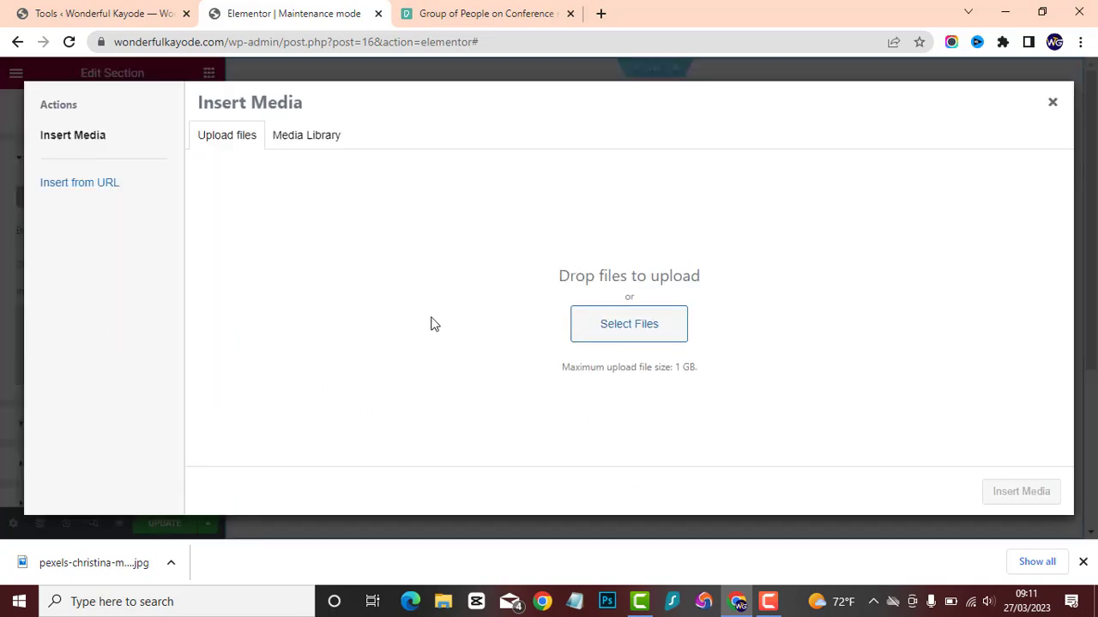
left_click(610, 339)
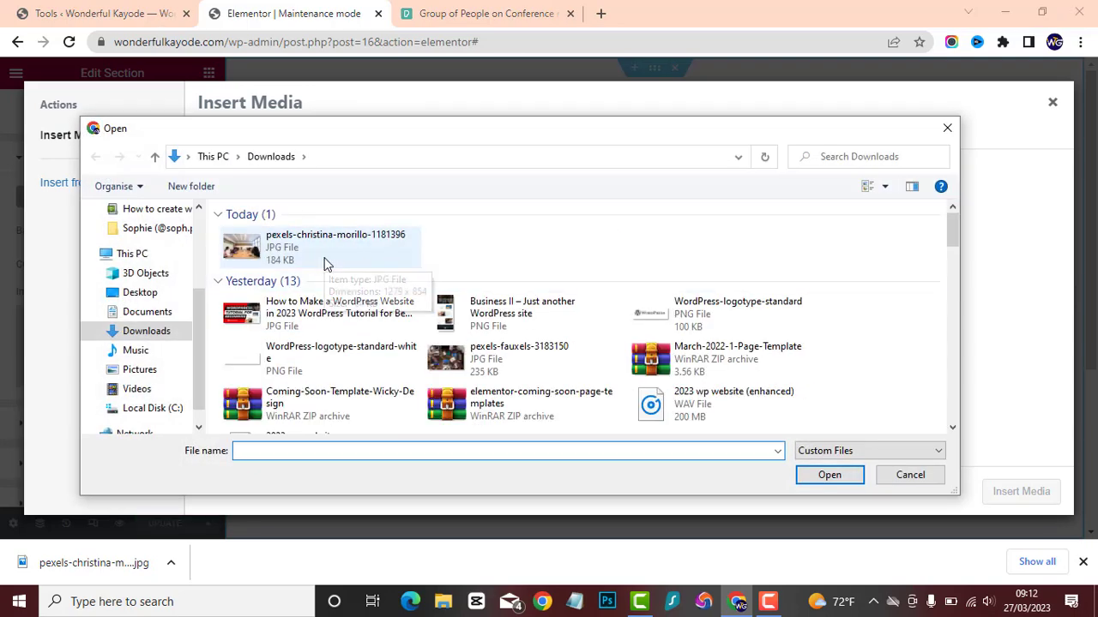
double_click(340, 253)
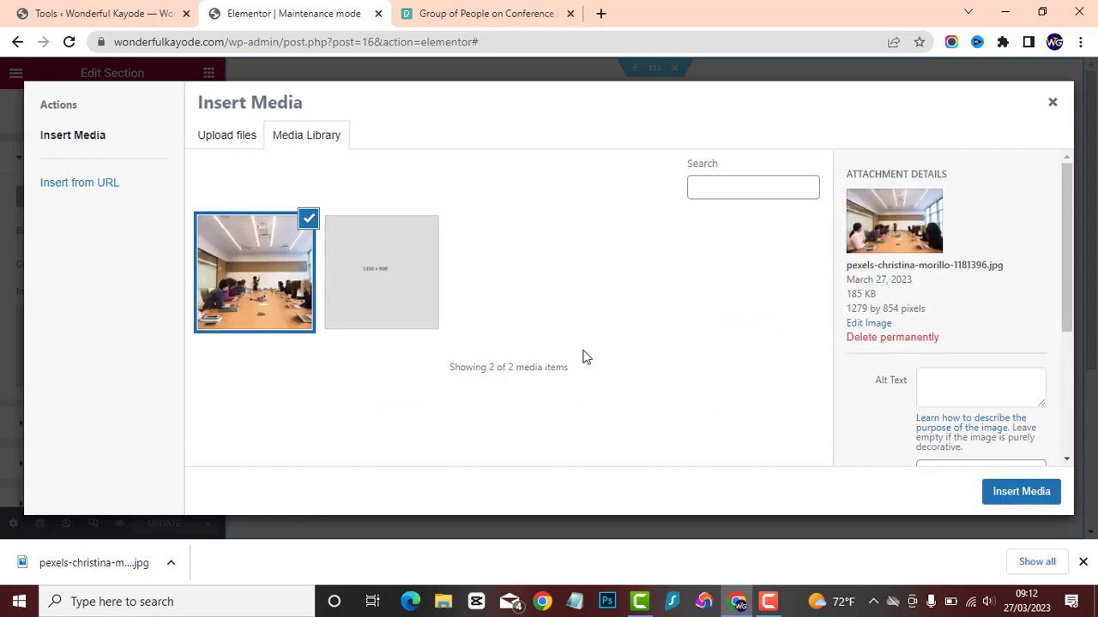
Change the uploaded photo's title to "business meeting".
scroll(967, 375, "down", 1)
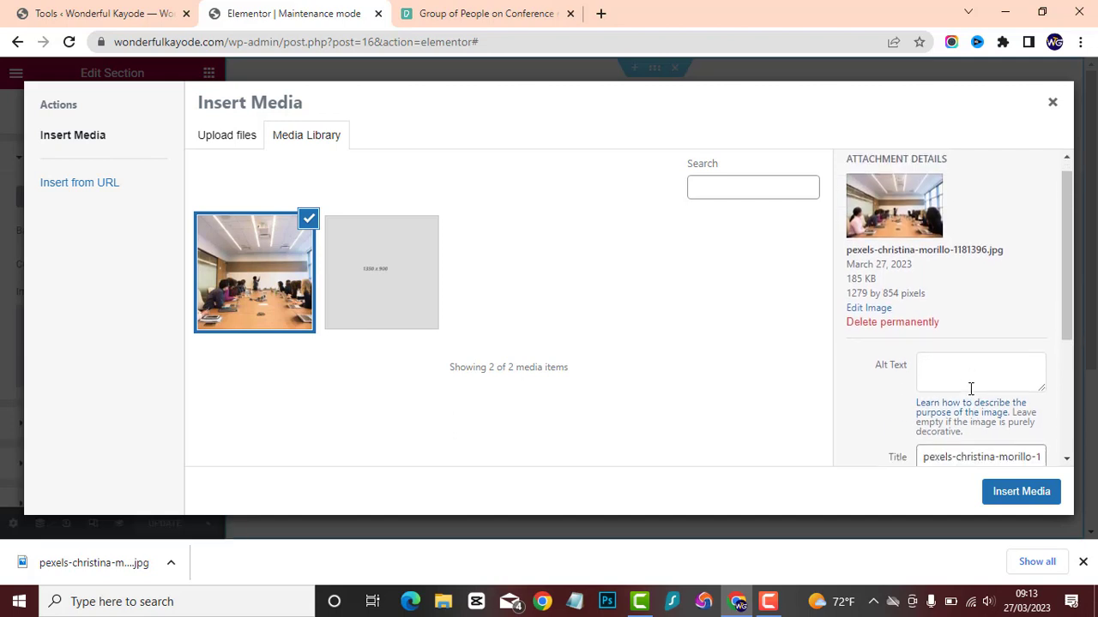
scroll(970, 387, "down", 2)
left_click(950, 302)
key("ctrl+a")
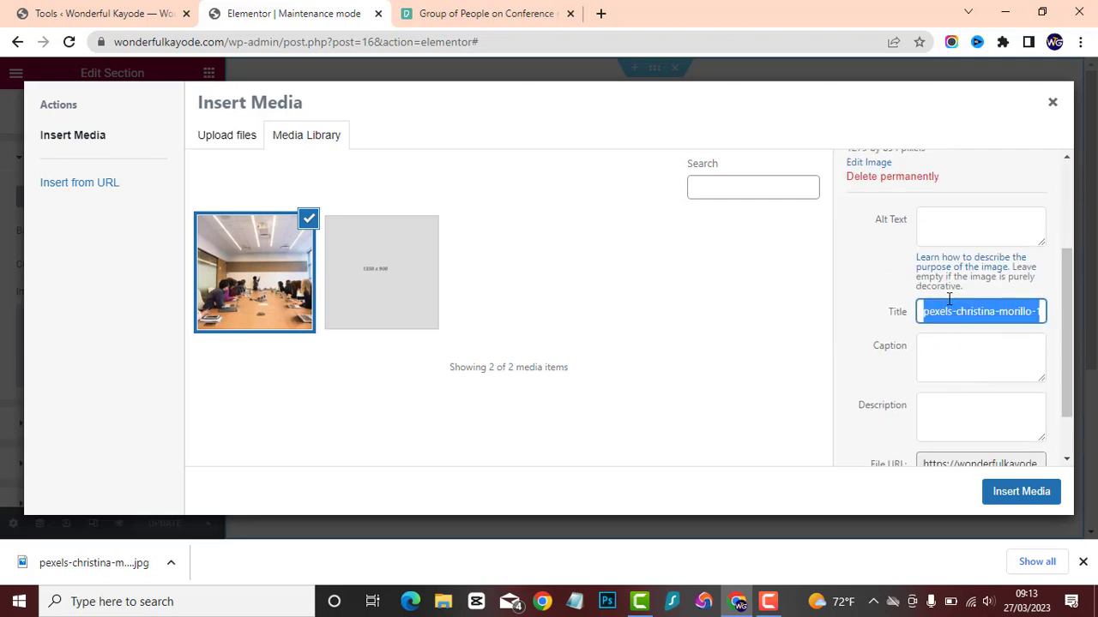
type("bus")
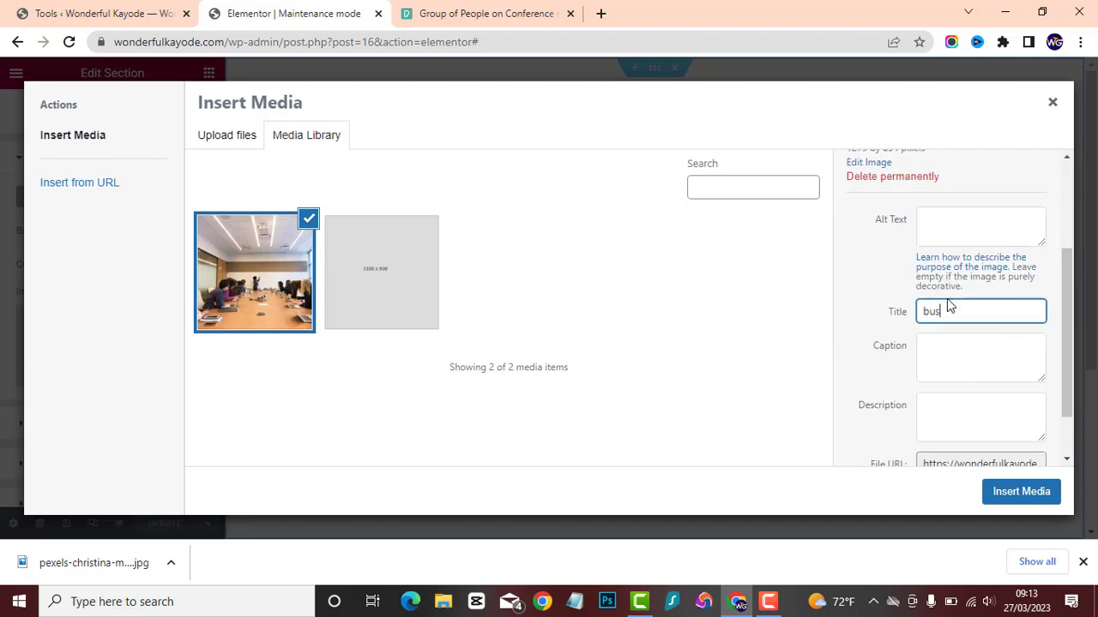
type("iness meeting")
Copy the photo's title into its alt text so that it reads "business meeting".
key("ctrl+a")
key("ctrl+c")
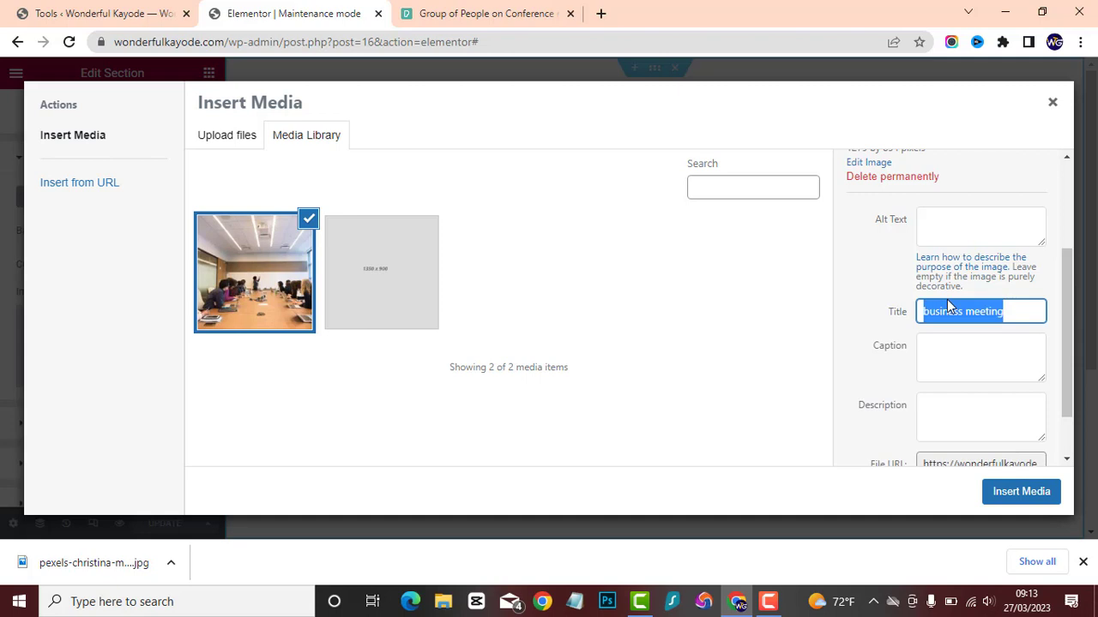
left_click(939, 228)
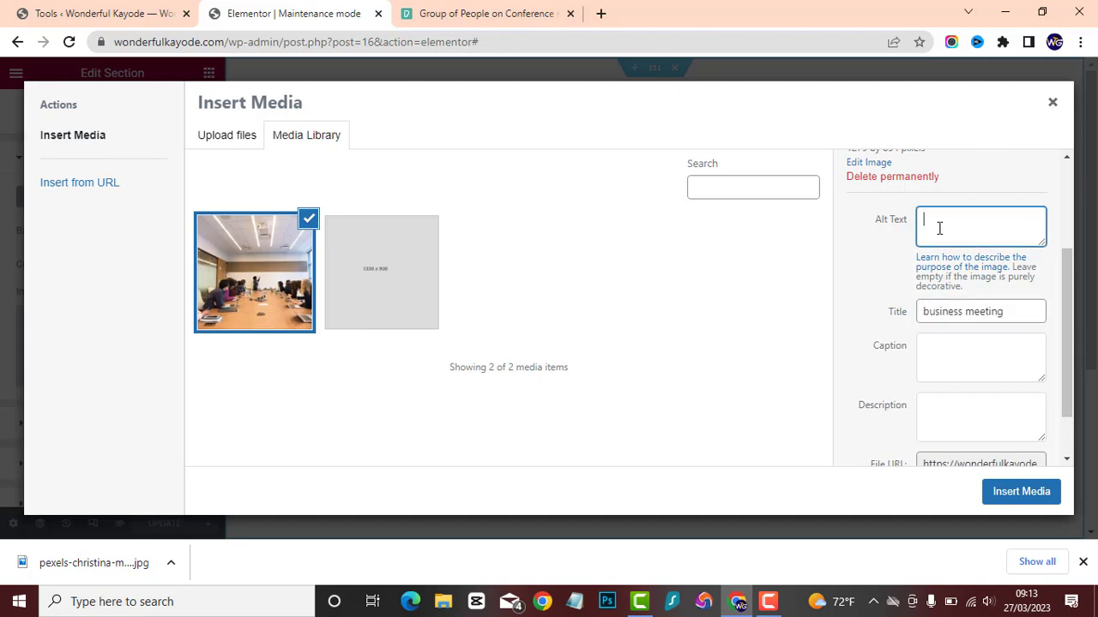
key("ctrl+v")
scroll(911, 429, "down", 2)
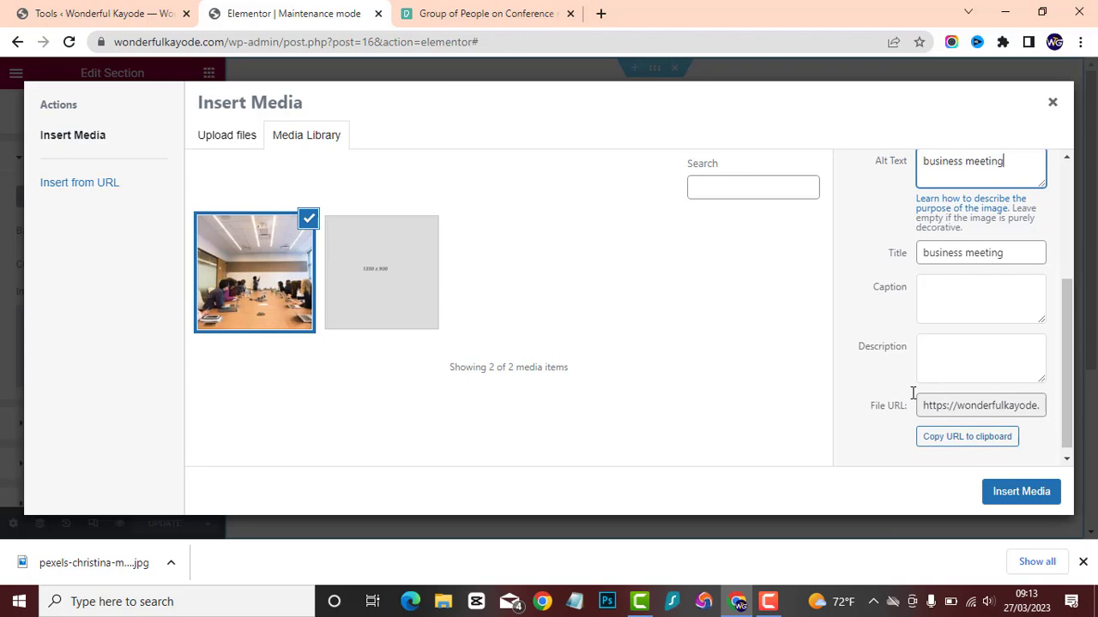
left_click(897, 343)
Insert the conference room photo as the section's background, close the downloads bar and check the page.
left_click(1014, 493)
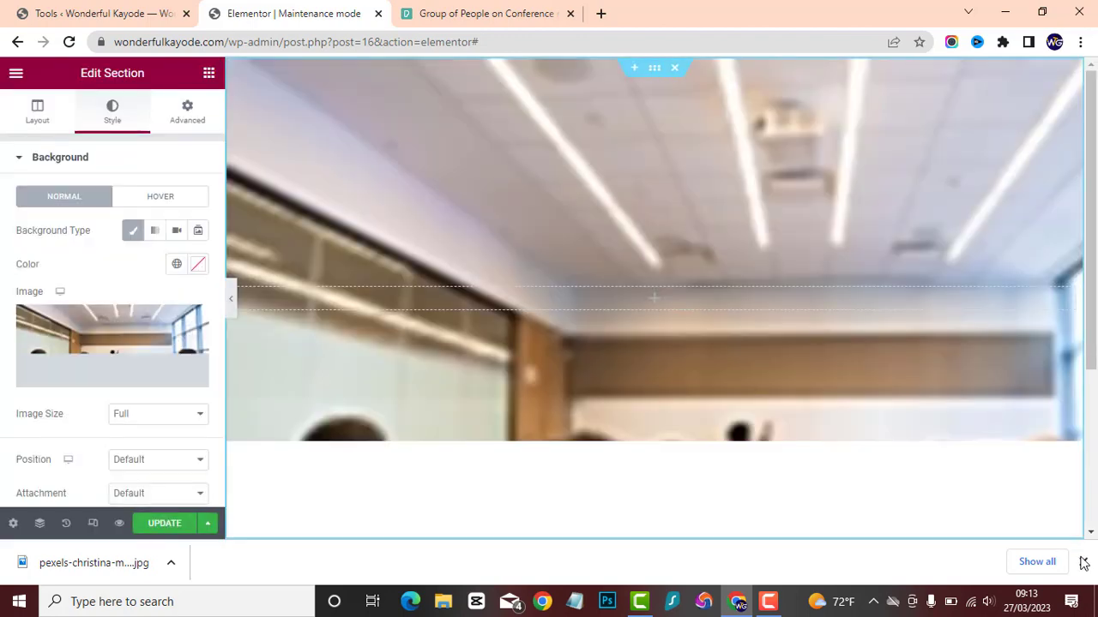
left_click(1083, 562)
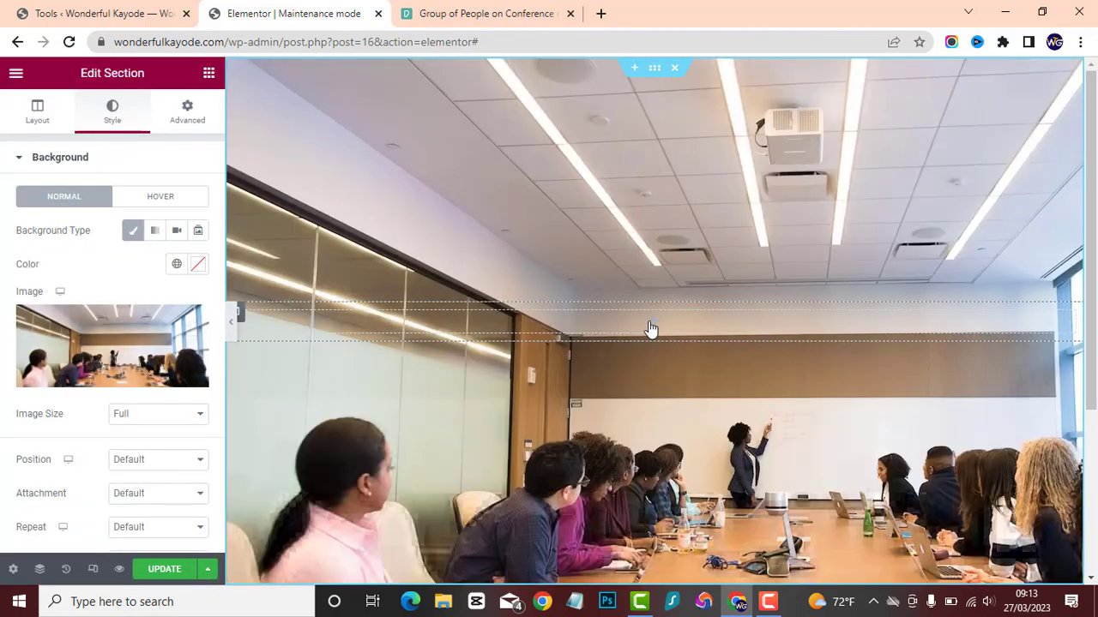
scroll(633, 323, "down", 2)
scroll(633, 322, "up", 2)
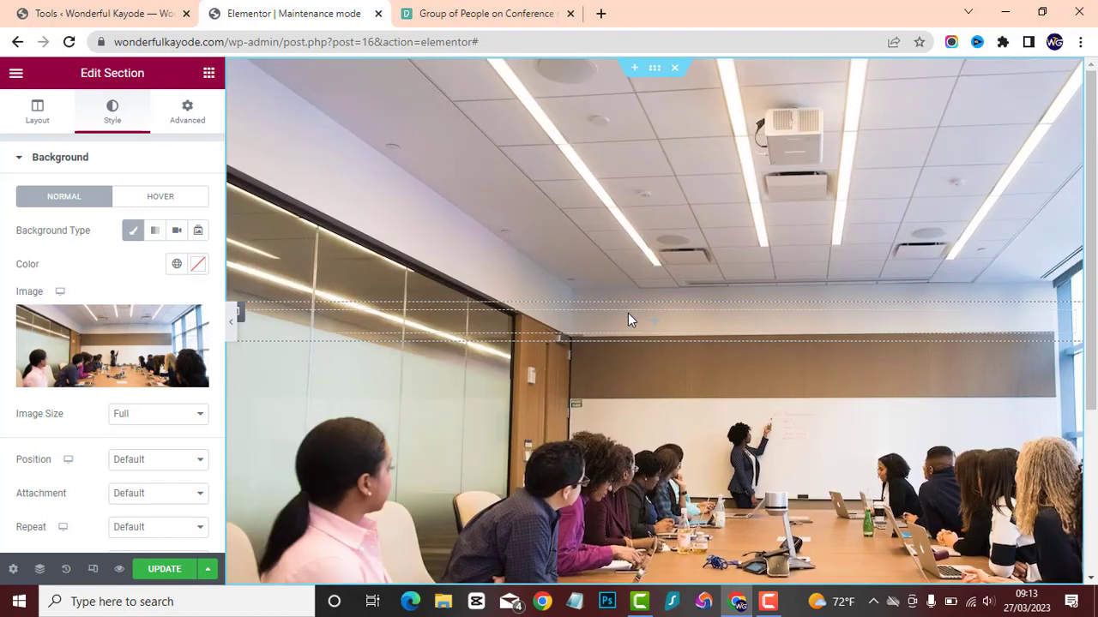
Try the Thumbnail - 150 x 150 image size for the section's background photo and return it to Full.
left_click(165, 415)
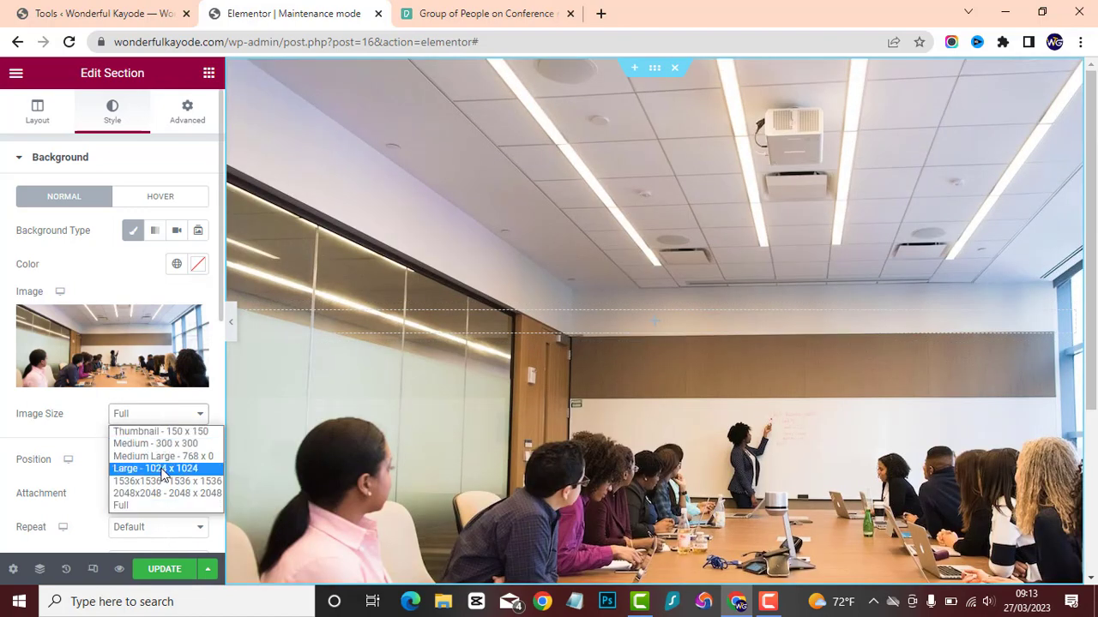
left_click(161, 432)
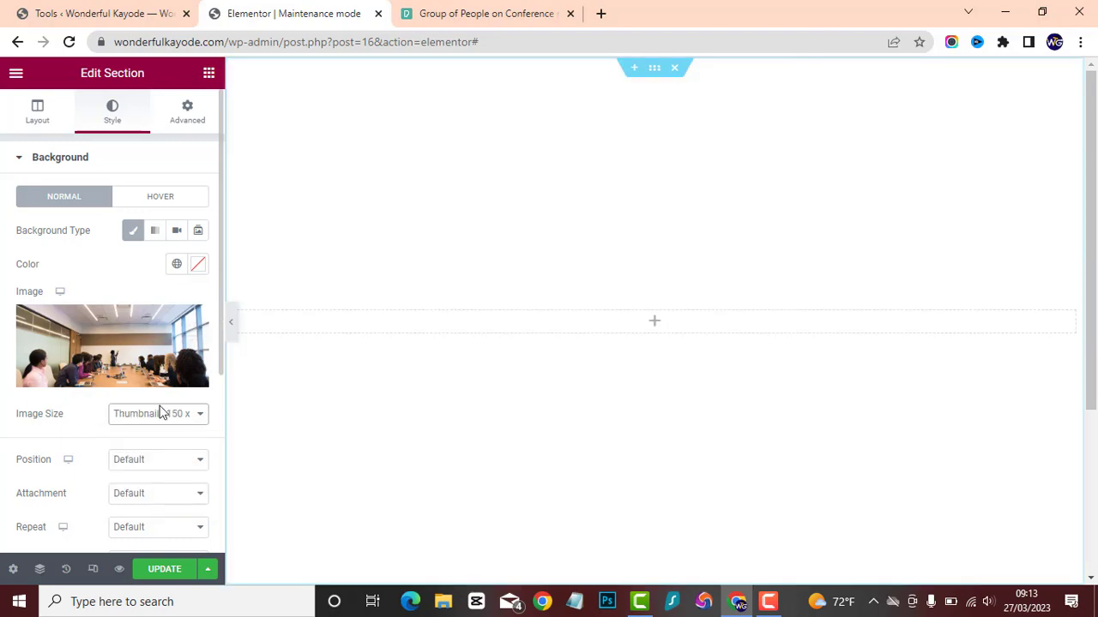
left_click(160, 415)
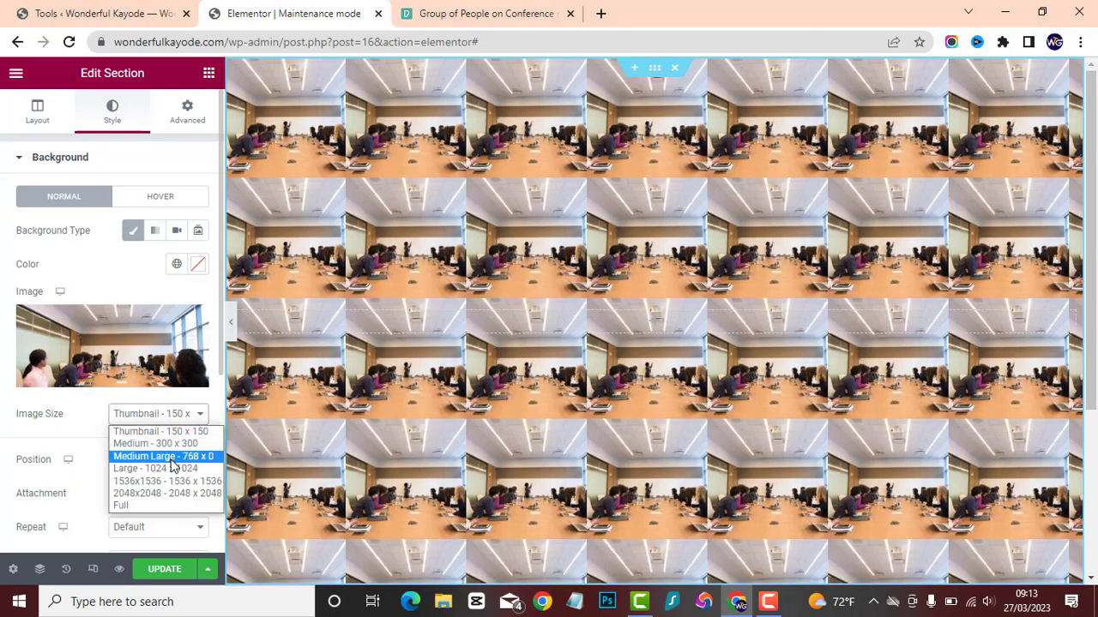
left_click(166, 507)
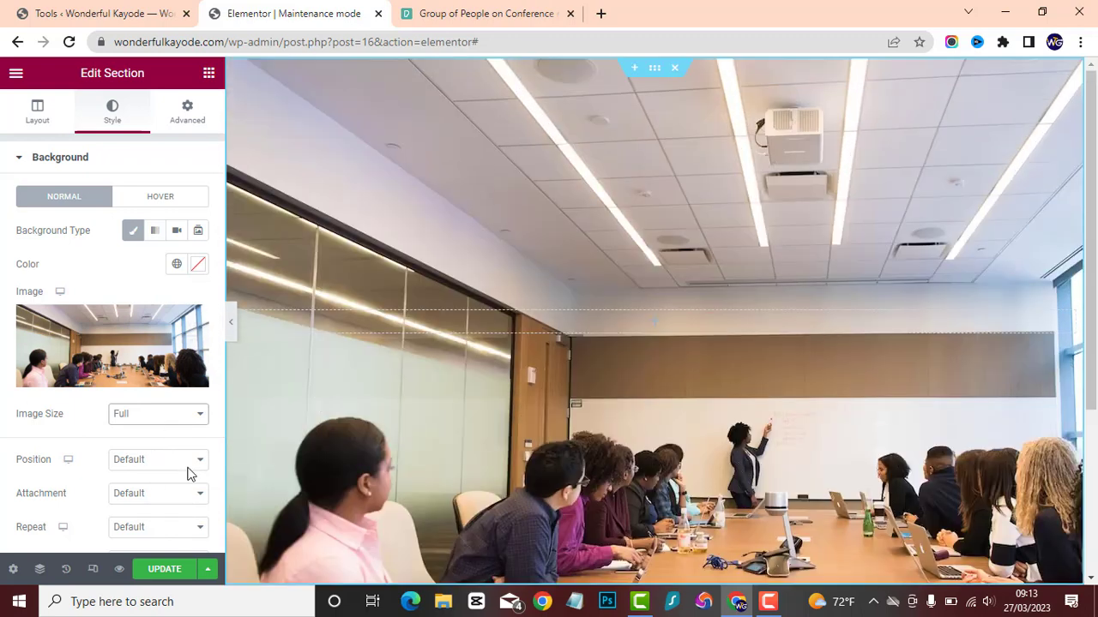
Try the Center Center, Center Left, Center Right, Top Center and Top Left positions for the background photo.
left_click(159, 467)
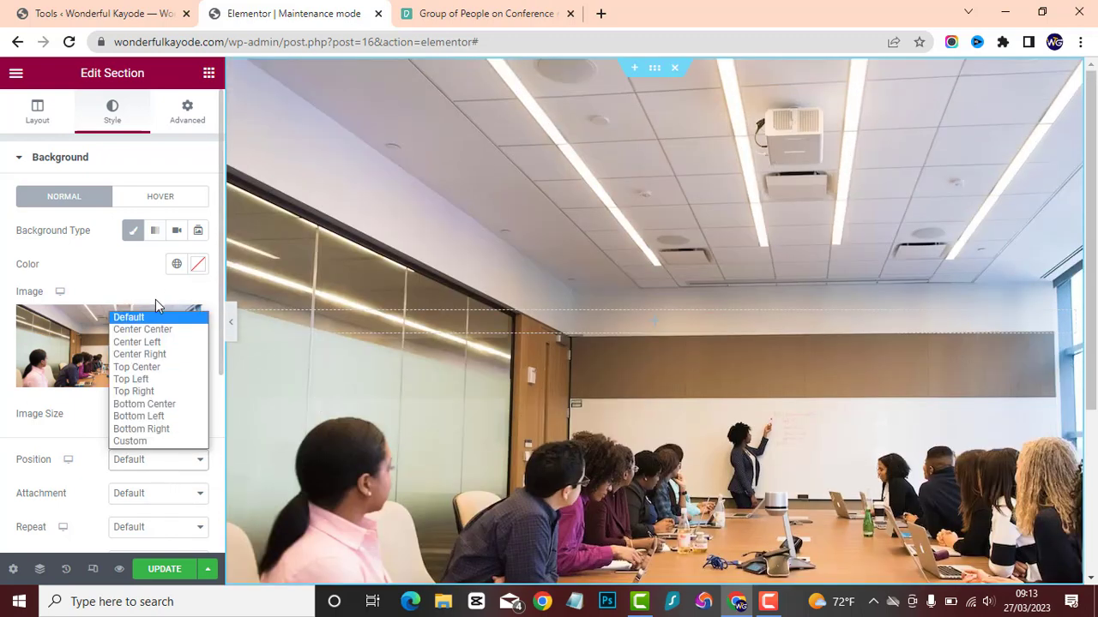
left_click(148, 331)
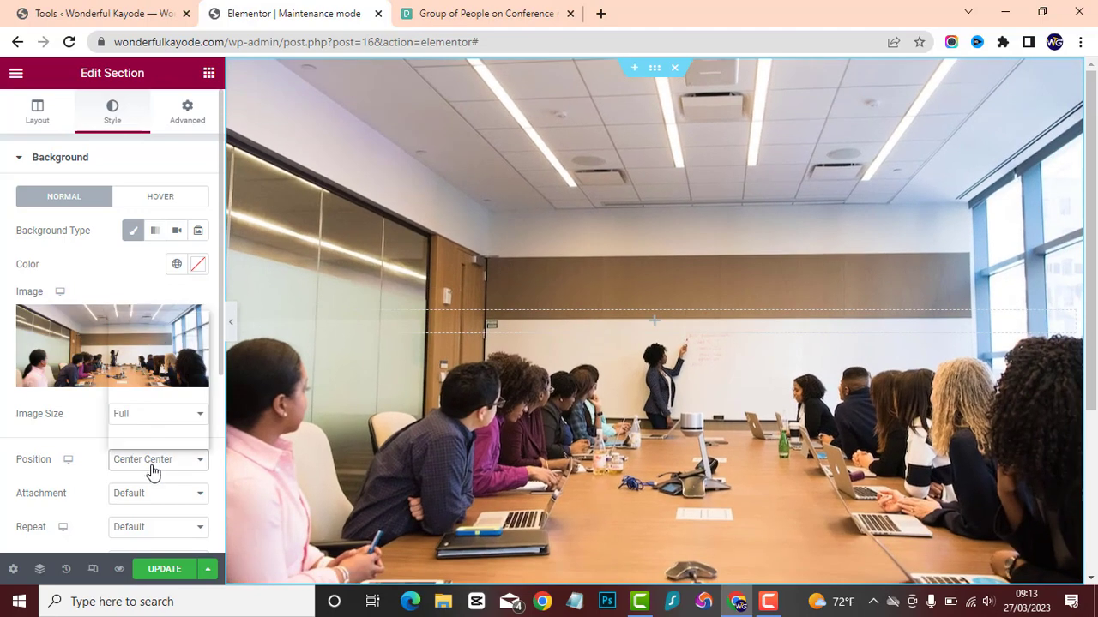
left_click(152, 473)
left_click(146, 342)
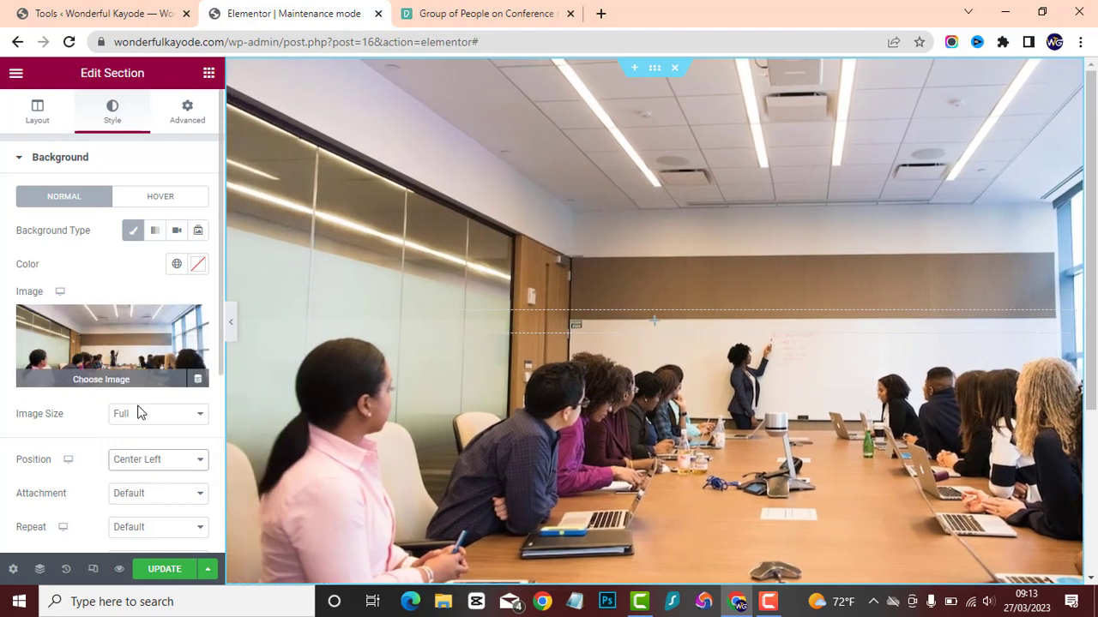
left_click(130, 468)
left_click(144, 359)
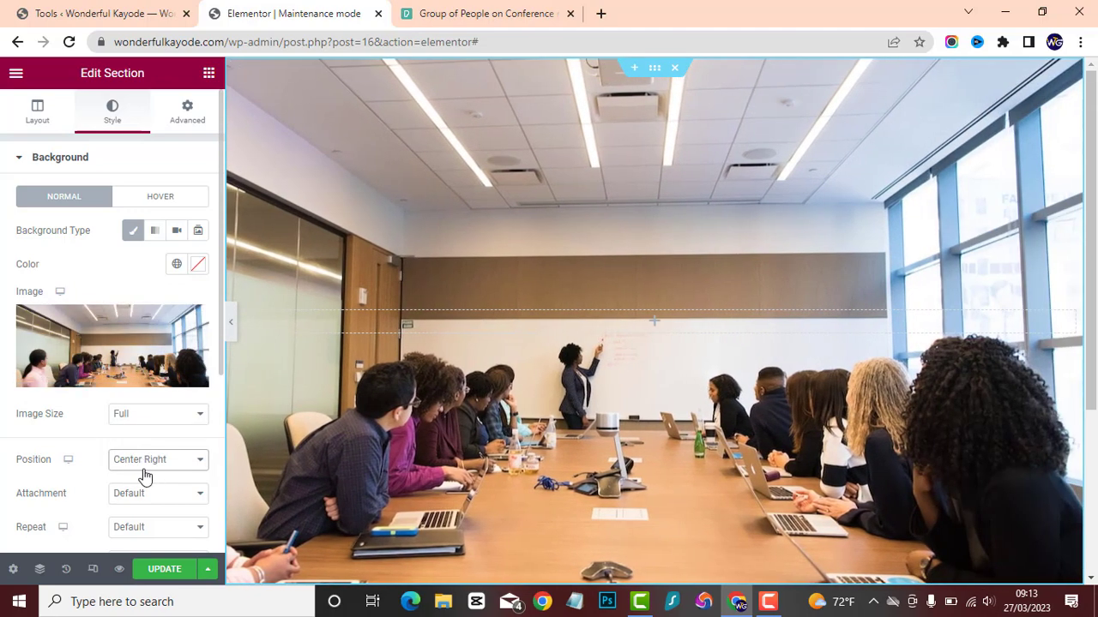
left_click(144, 472)
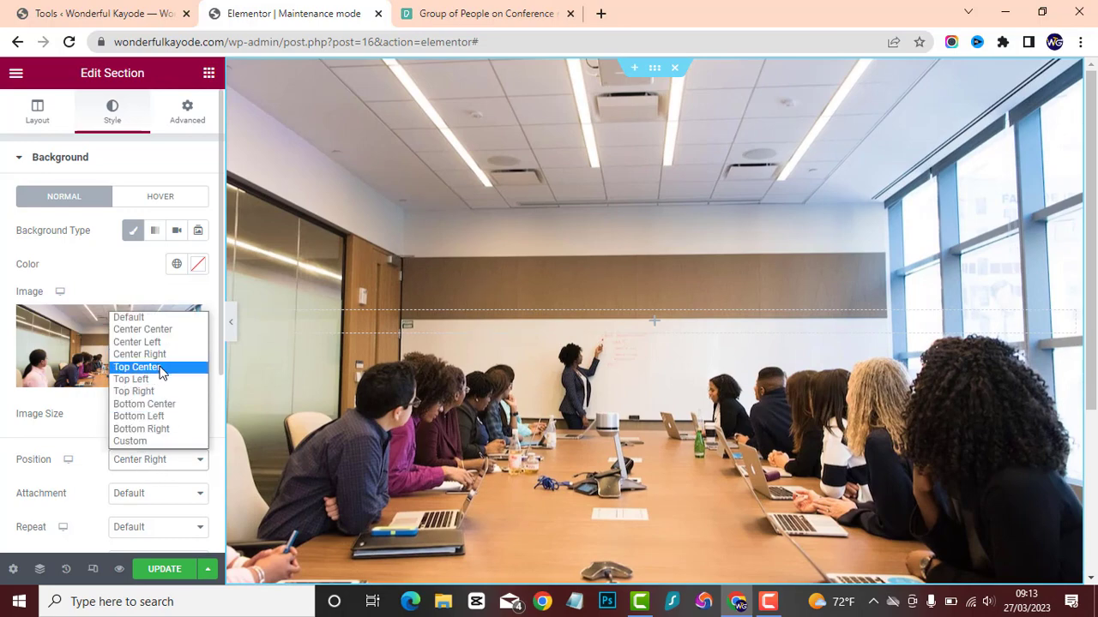
left_click(160, 368)
left_click(142, 460)
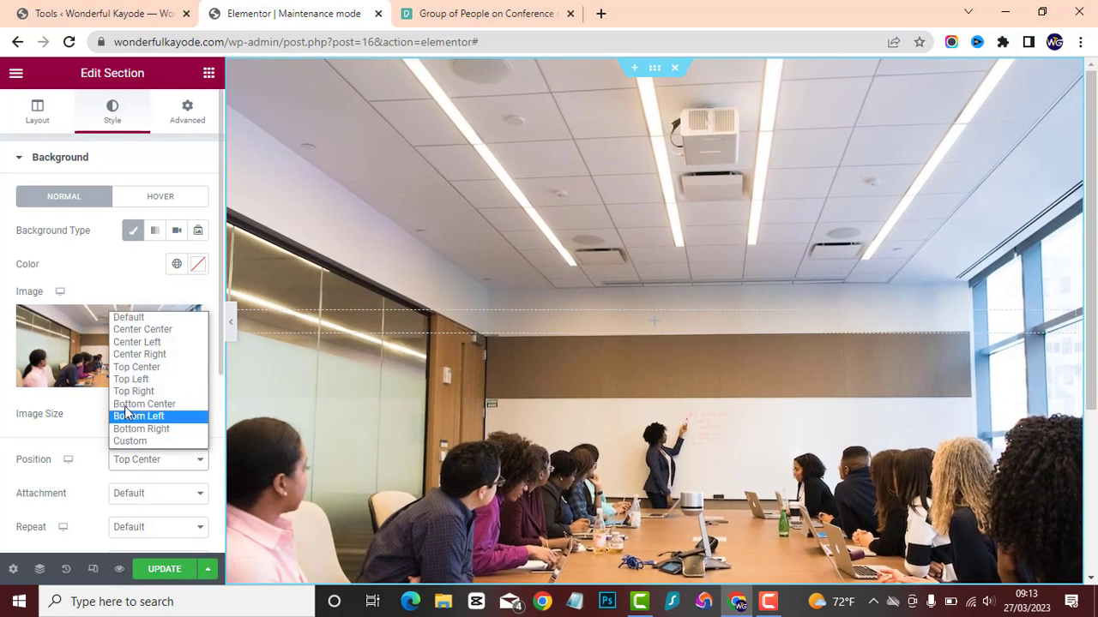
left_click(131, 379)
Set the background photo's position to Bottom Center.
left_click(146, 457)
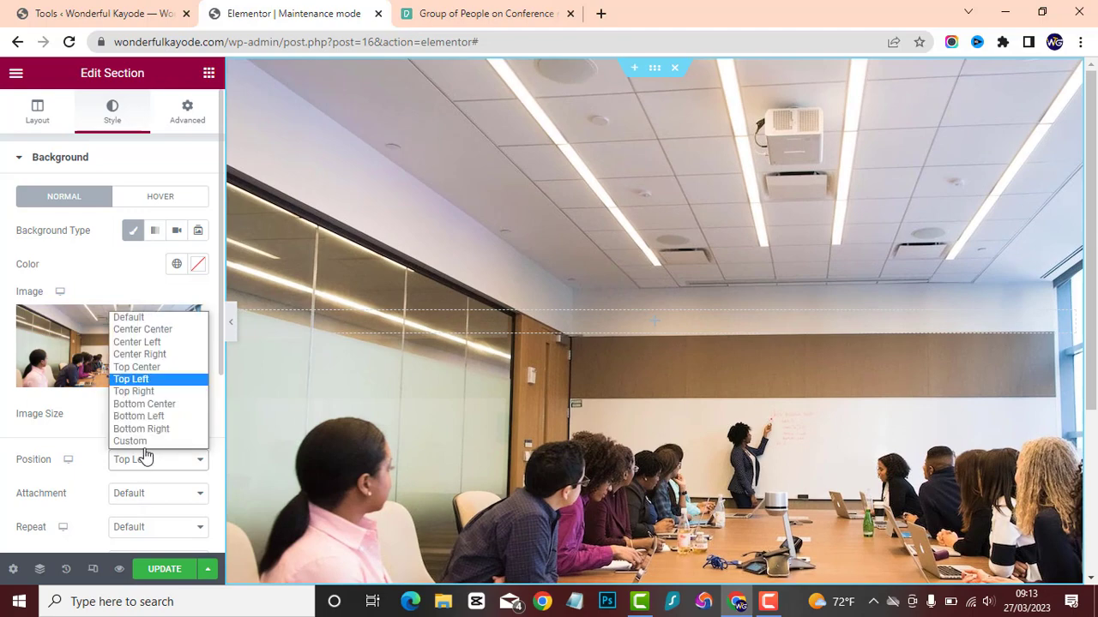
left_click(144, 404)
left_click(143, 463)
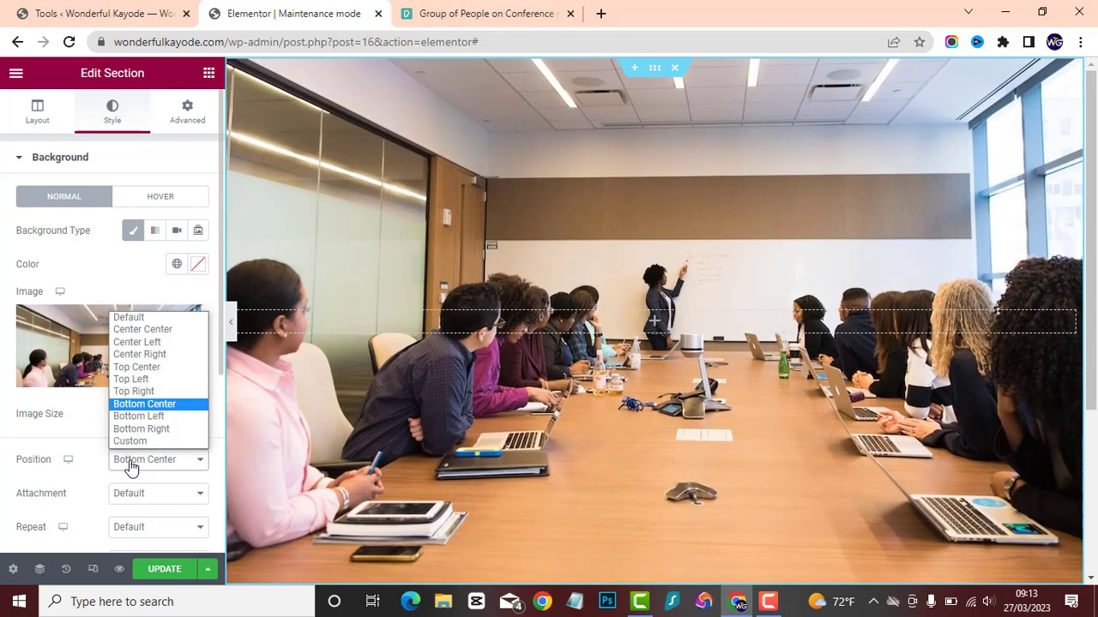
left_click(84, 440)
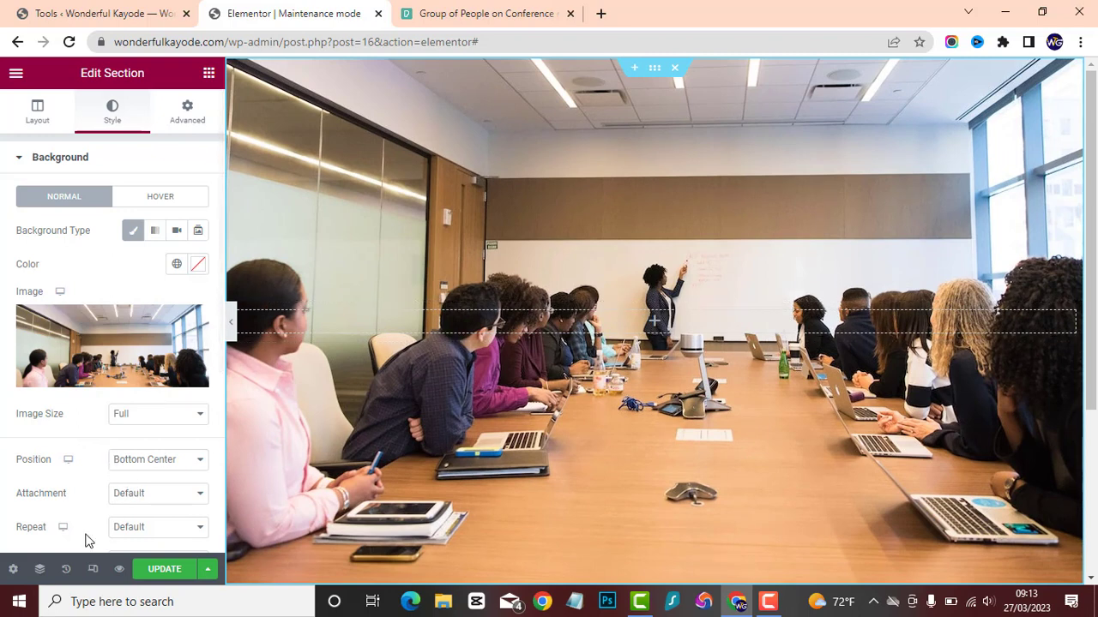
Try the Scroll attachment for the background photo and check how the page moves with it.
left_click(157, 495)
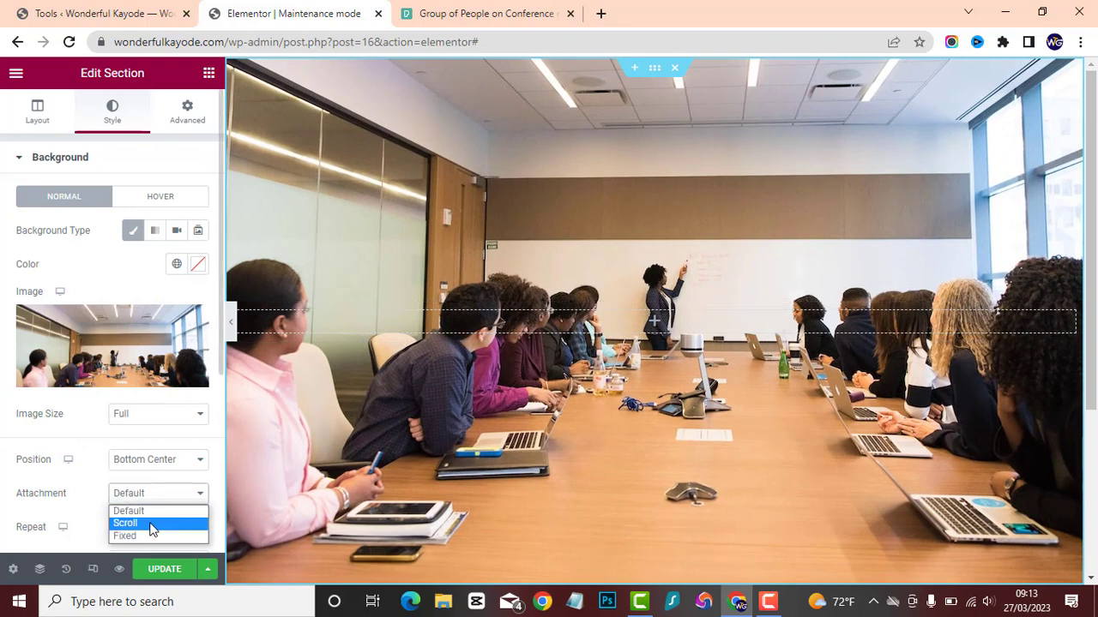
left_click(146, 523)
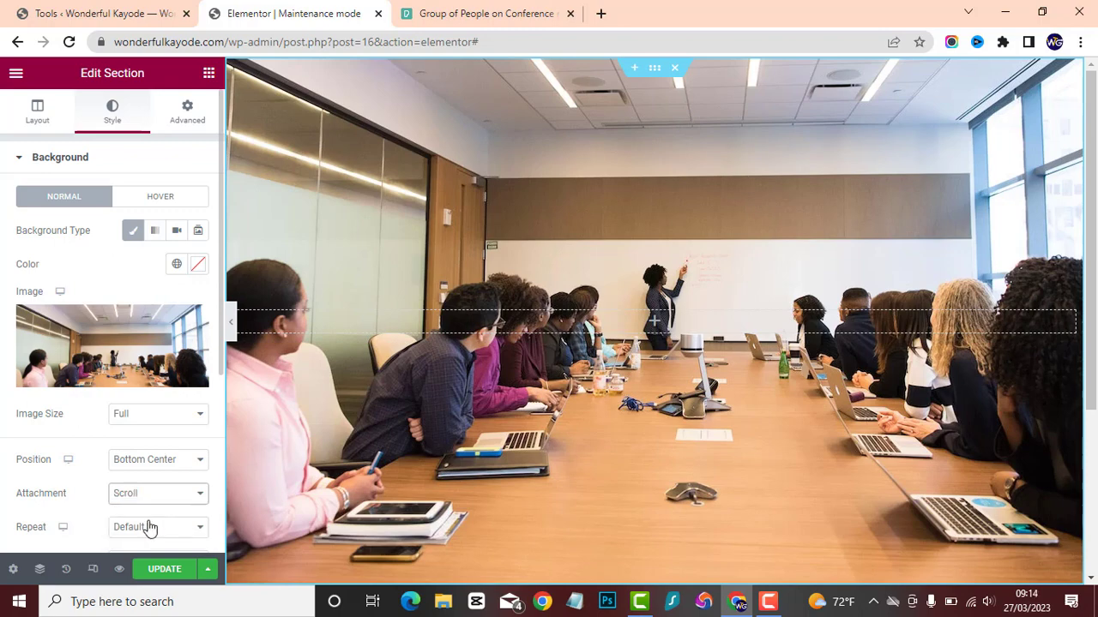
scroll(628, 385, "down", 3)
scroll(628, 385, "up", 3)
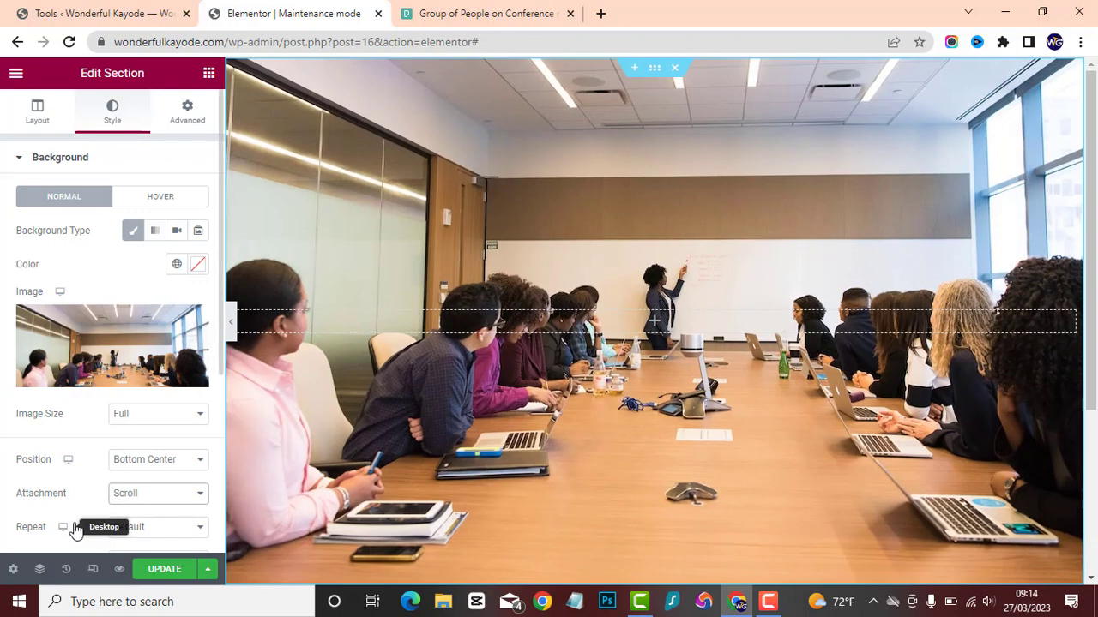
Try the Fixed attachment for the background photo and examine its behaviour over the length of the page.
left_click(184, 493)
left_click(151, 537)
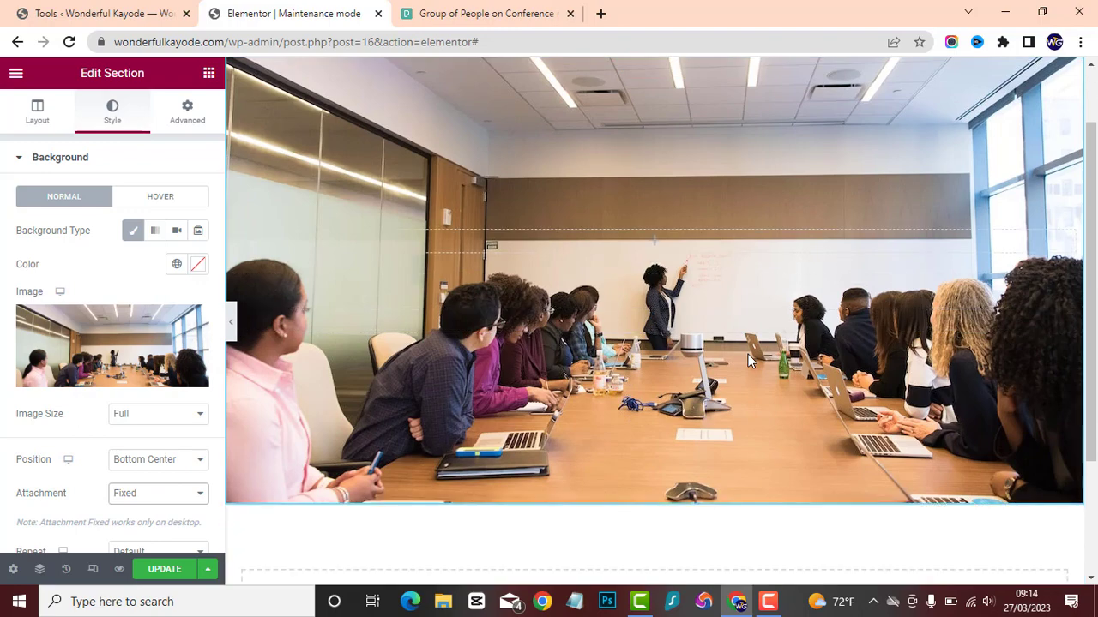
scroll(748, 354, "down", 3)
scroll(748, 354, "up", 3)
scroll(748, 360, "down", 3)
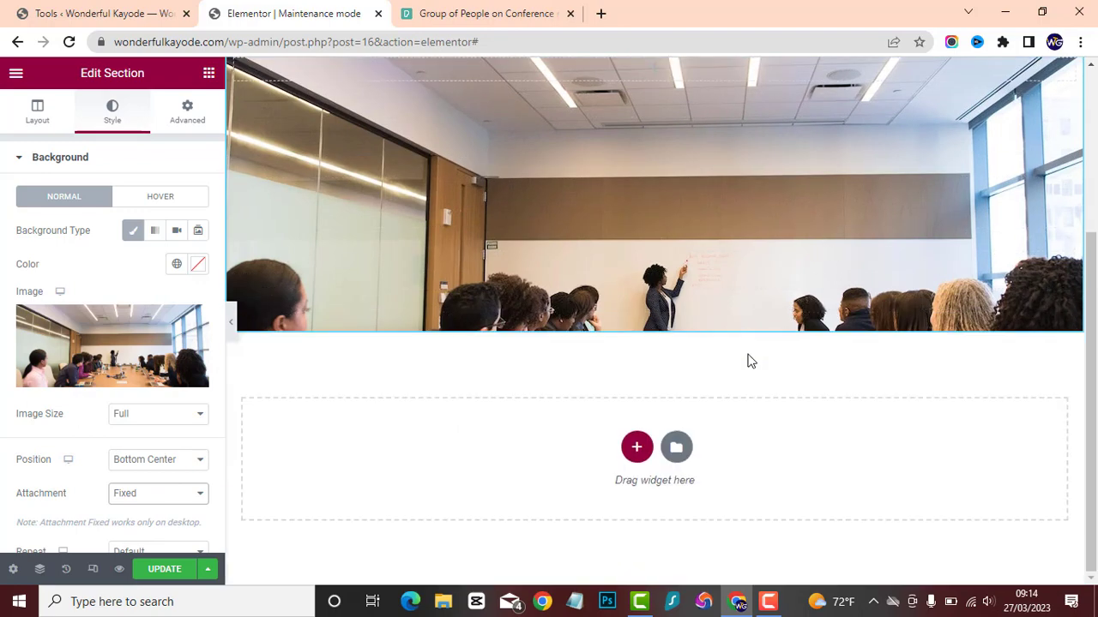
scroll(748, 360, "up", 3)
scroll(747, 360, "down", 3)
scroll(748, 360, "up", 2)
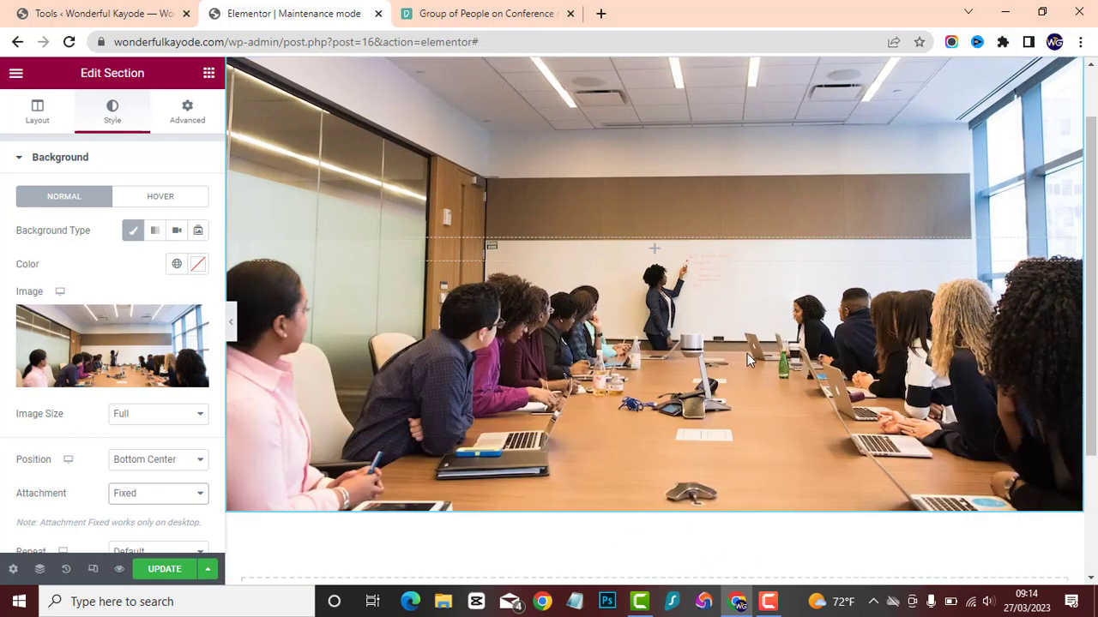
Return the background photo's attachment to Default and check the page's movement again.
left_click(125, 497)
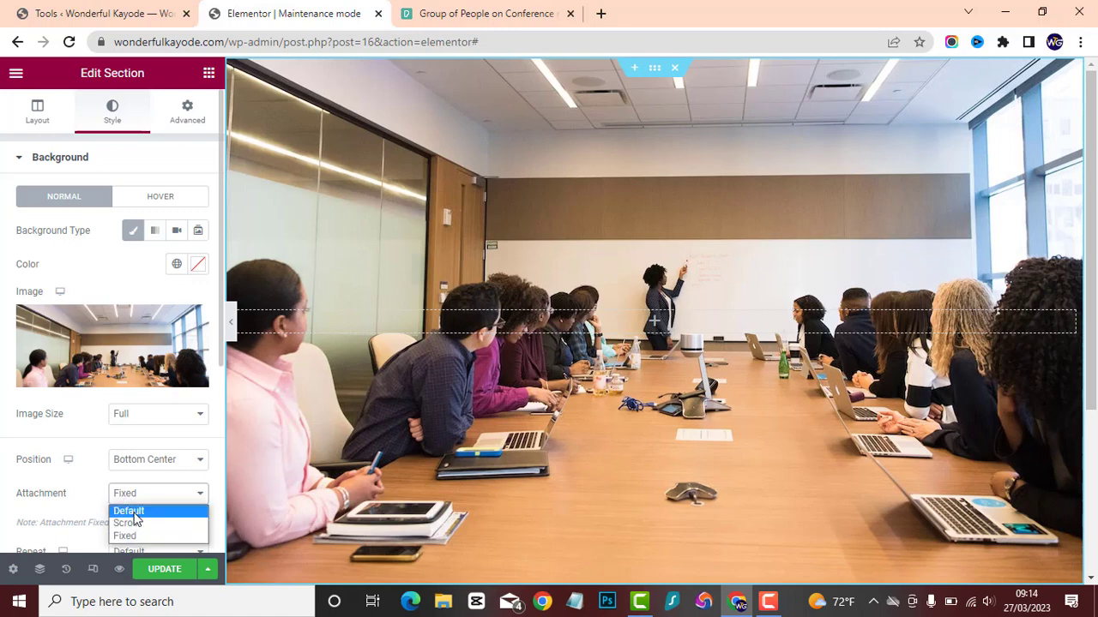
left_click(133, 513)
scroll(860, 285, "down", 3)
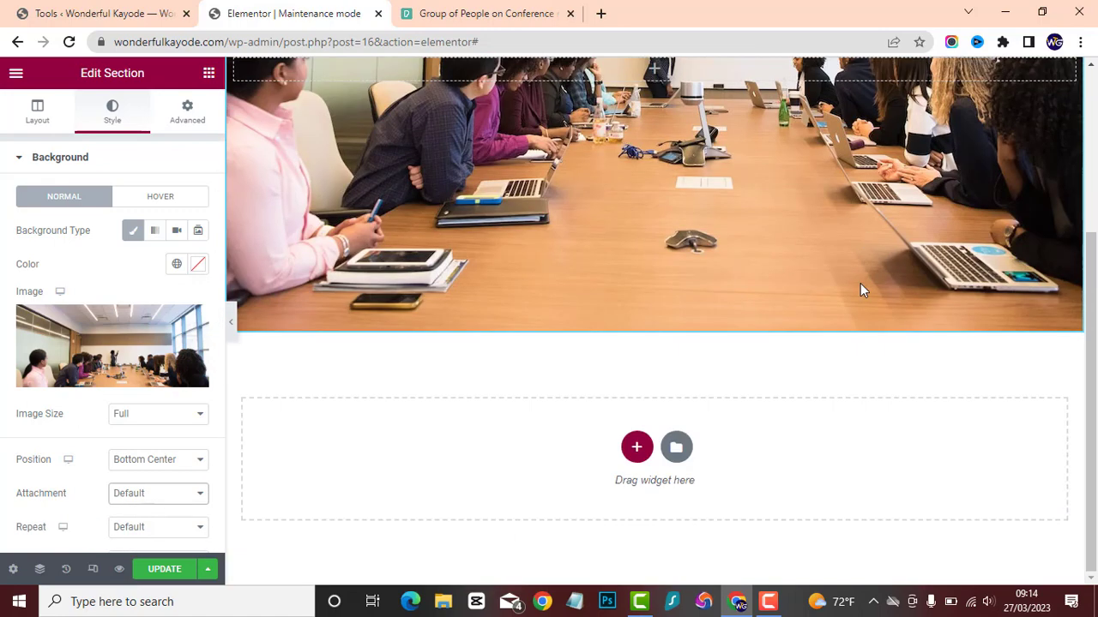
scroll(860, 283, "up", 3)
Set the background photo's repeat to No-repeat and its display size to Cover.
scroll(154, 441, "down", 2)
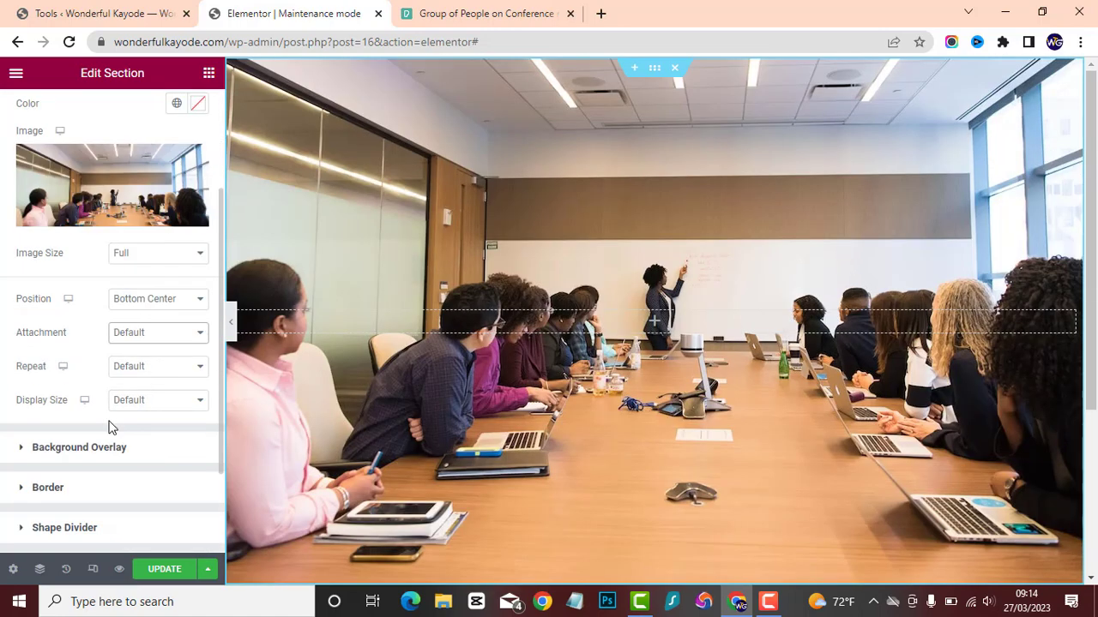
left_click(154, 372)
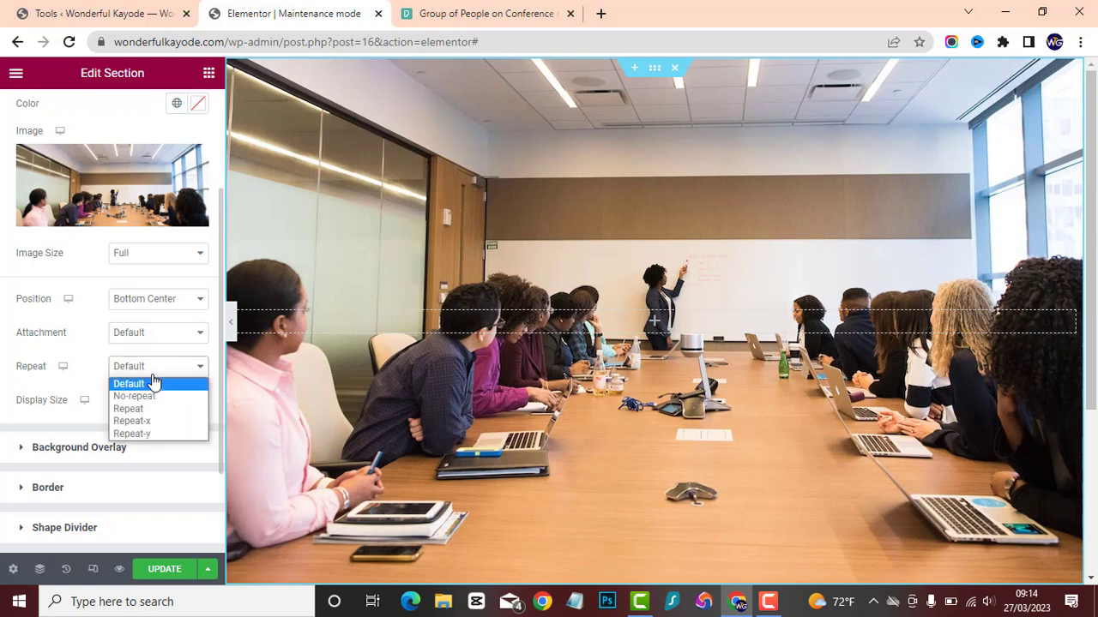
left_click(153, 397)
left_click(154, 404)
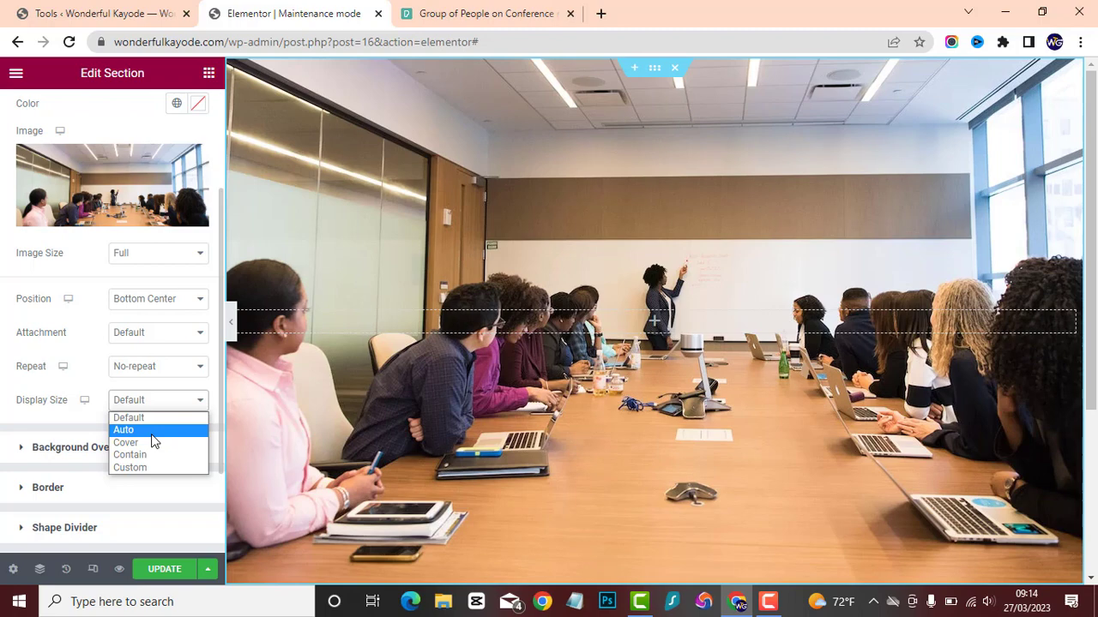
left_click(153, 443)
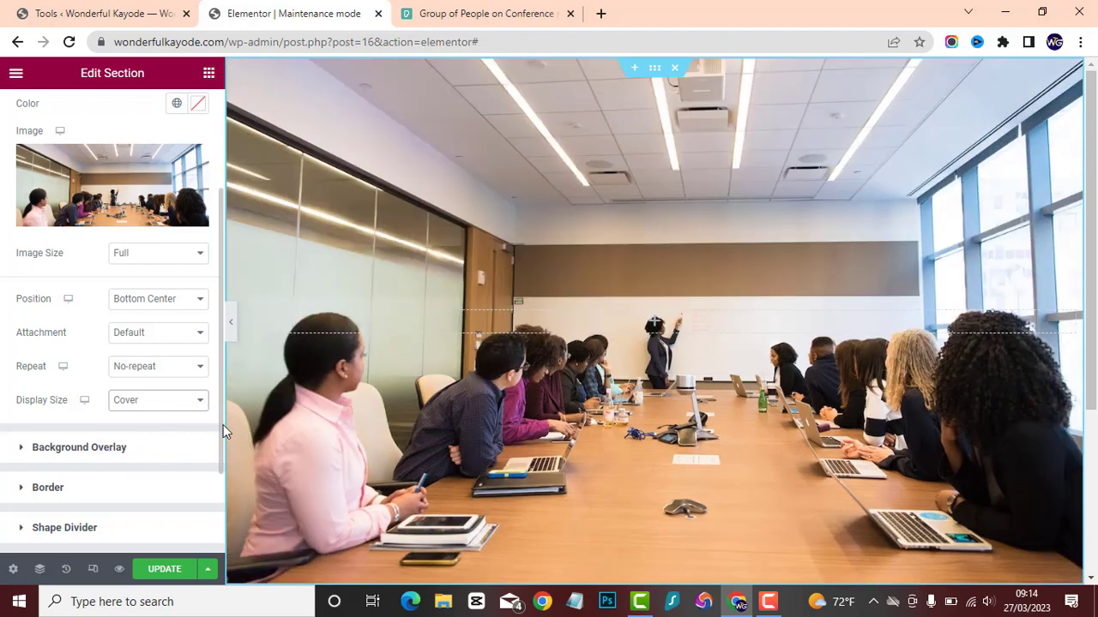
Try the Contain and Custom display sizes for the background photo and return it to Cover.
left_click(135, 400)
left_click(133, 446)
left_click(155, 405)
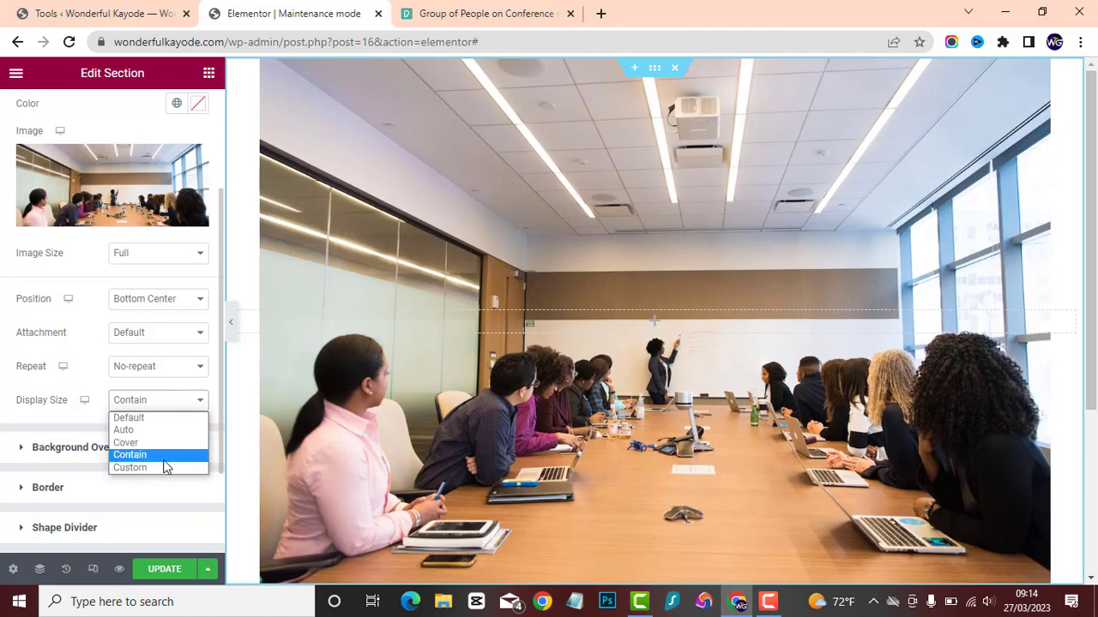
left_click(154, 466)
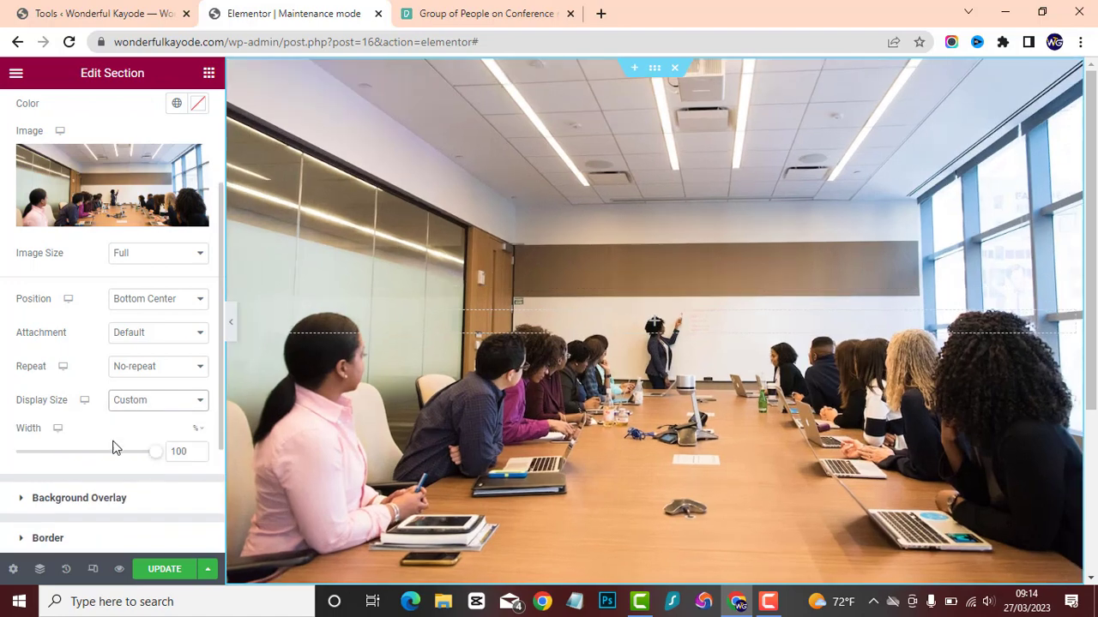
left_click_drag(154, 458, 177, 435)
left_click(158, 410)
left_click(165, 441)
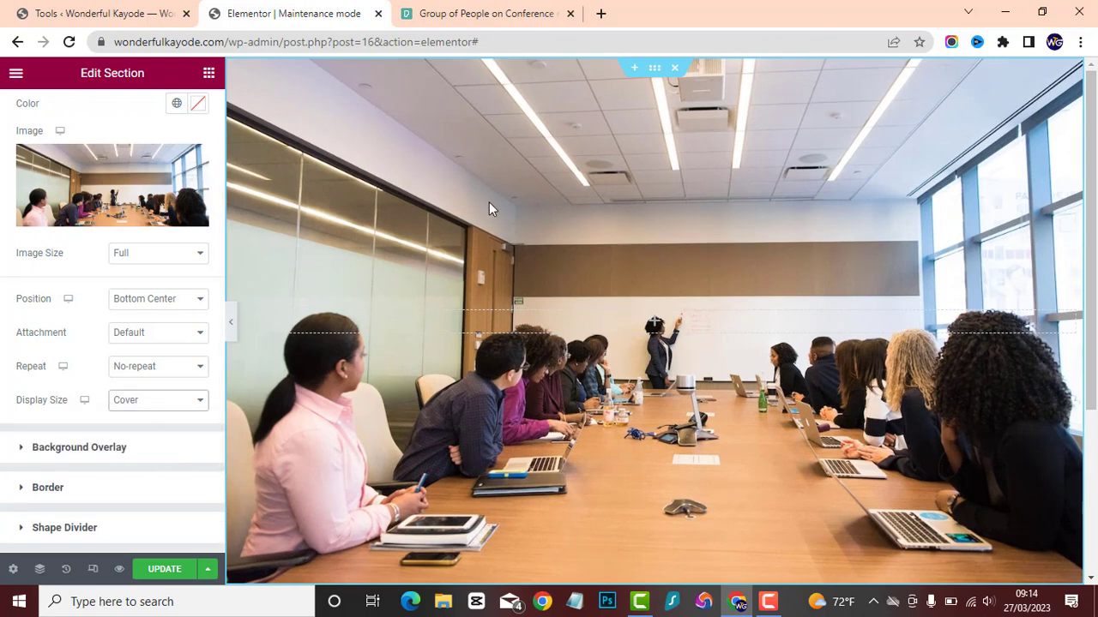
Give the section a classic background overlay in black (#000000) with an opacity of 0.64.
left_click(94, 448)
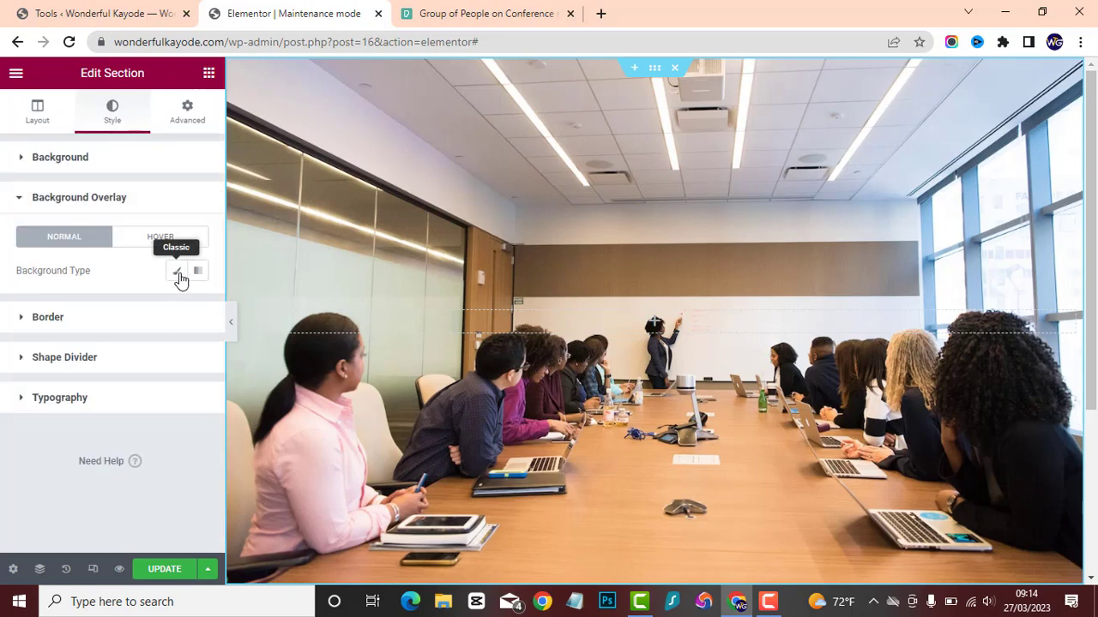
left_click(178, 274)
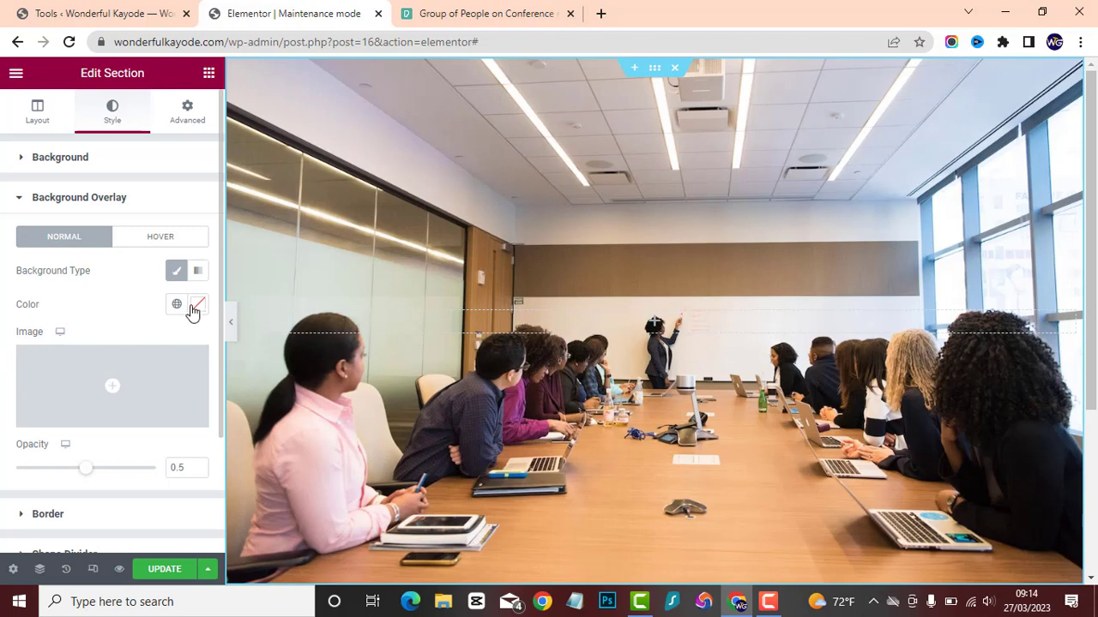
left_click(197, 306)
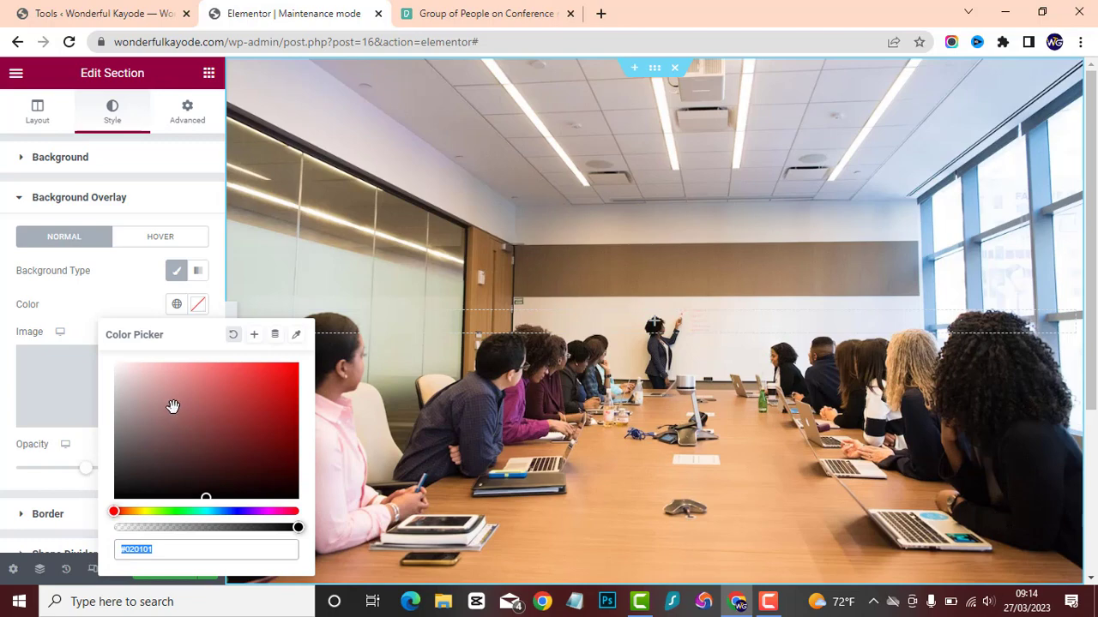
left_click_drag(173, 406, 74, 548)
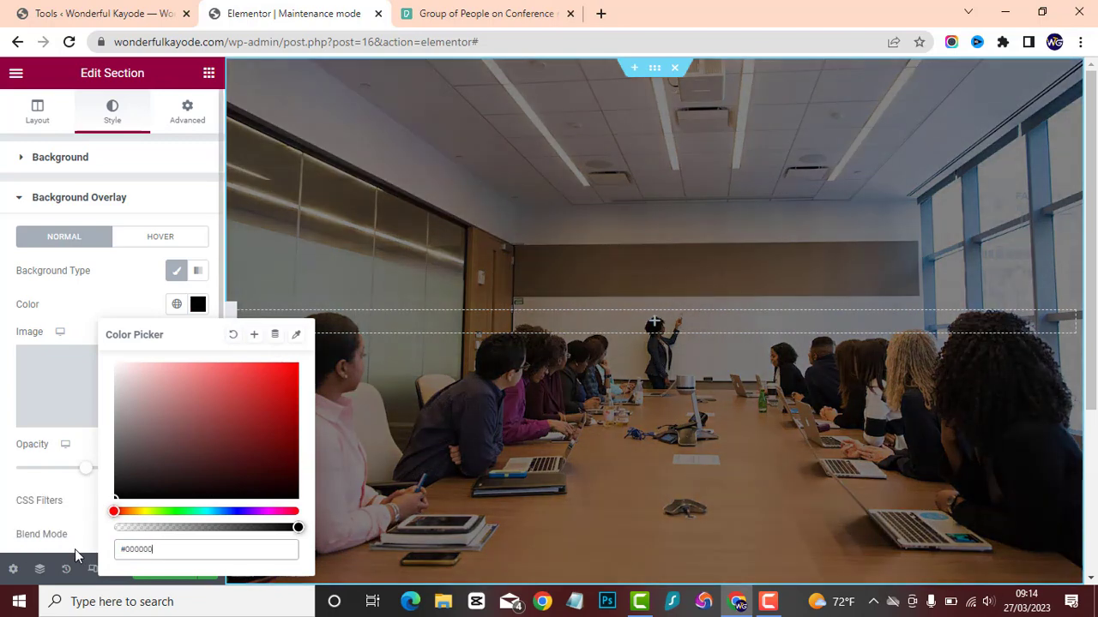
left_click(111, 286)
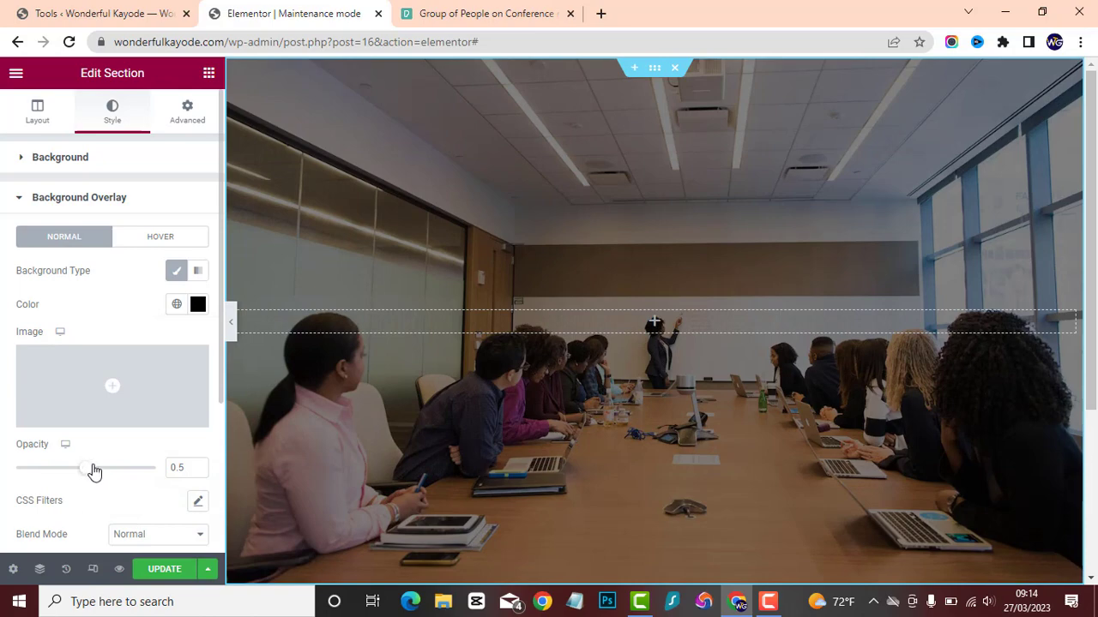
mouse_move(94, 471)
left_mouse_down()
mouse_move(135, 465)
mouse_move(67, 468)
mouse_move(109, 463)
left_mouse_up()
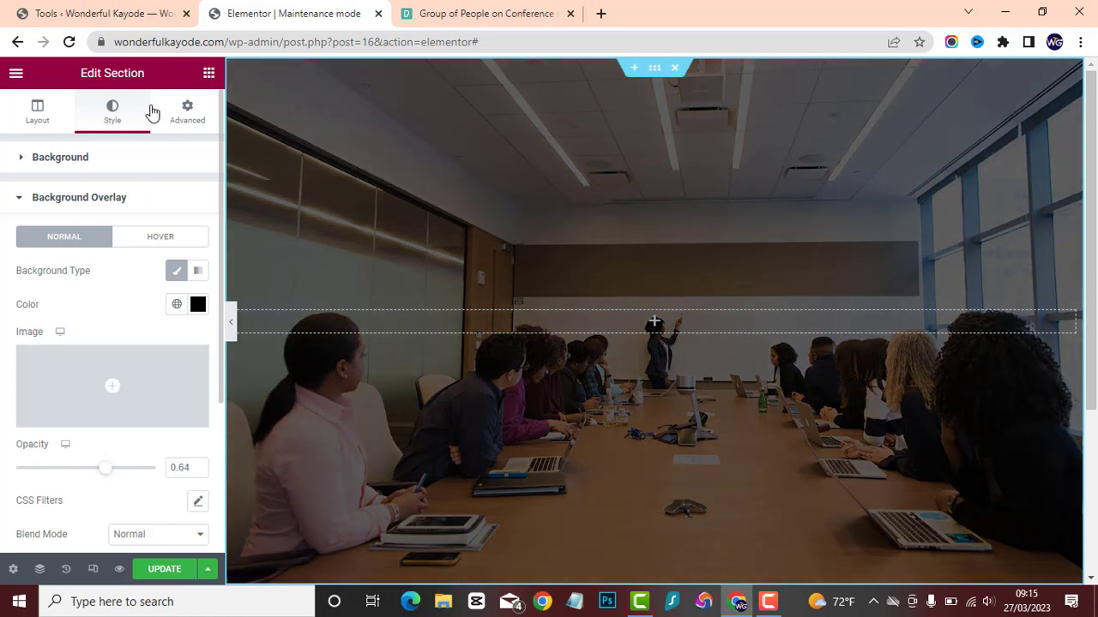
Add an Image widget to the empty column in the middle of the section.
left_click(209, 74)
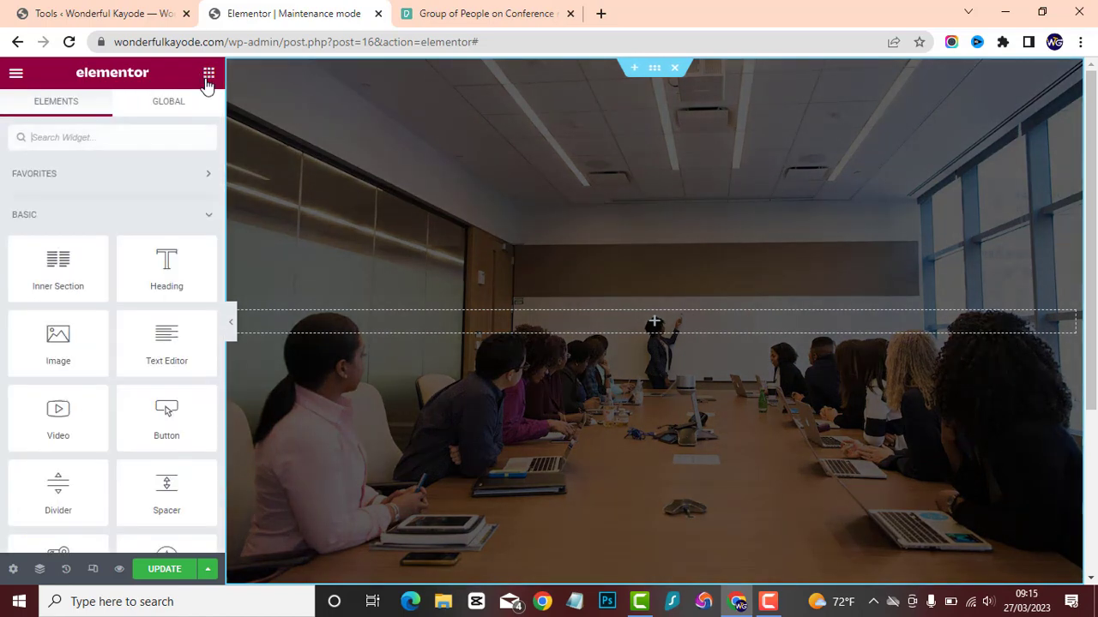
left_click_drag(152, 299, 284, 305)
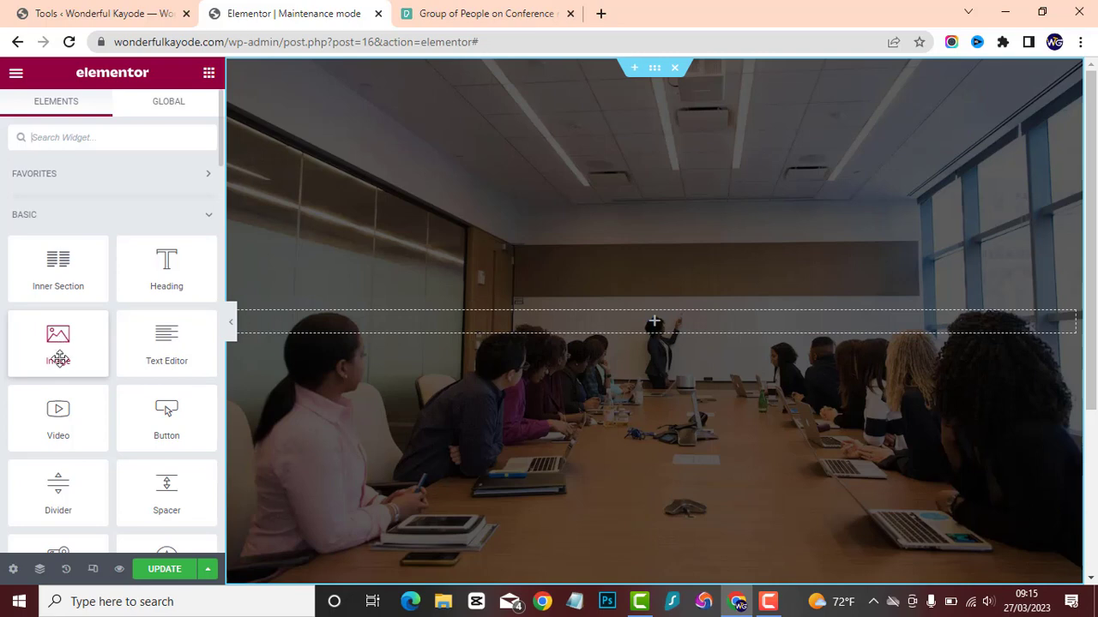
left_click_drag(58, 353, 606, 321)
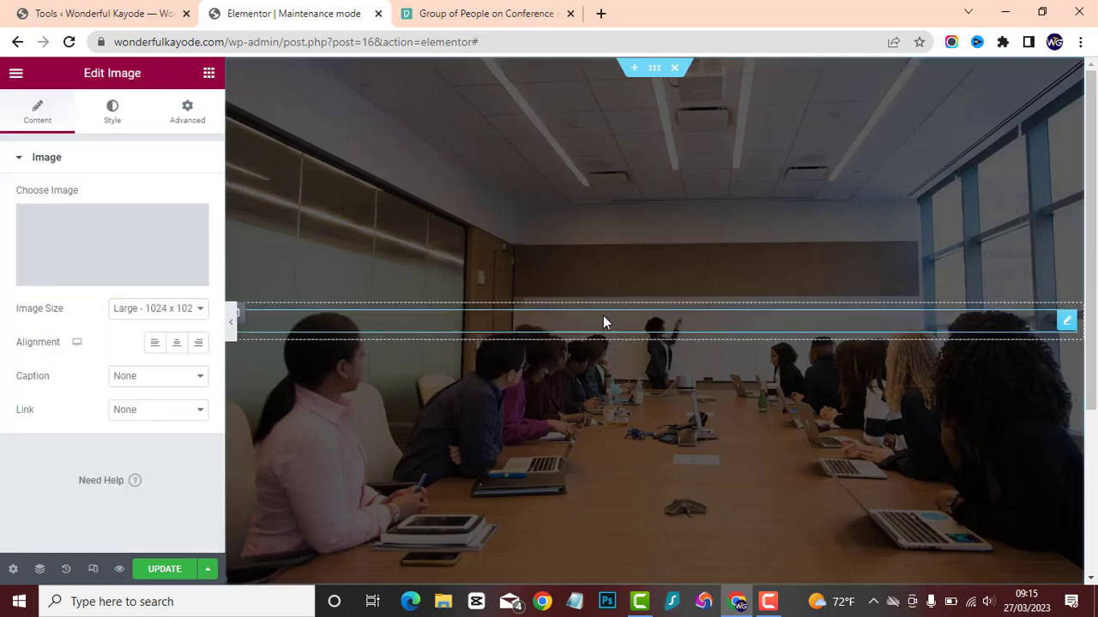
Upload EDEN DIGITAL HUB LOGO WHITE from the EDEN DIGITAL HUB folder on the Desktop and insert it as the widget's image.
mouse_move(79, 239)
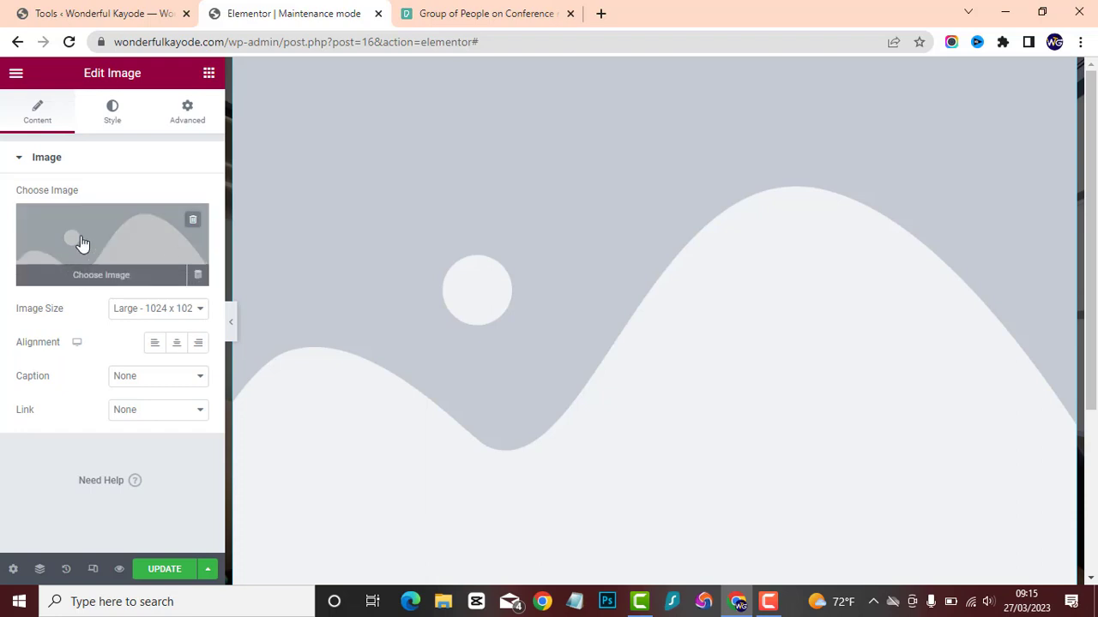
left_click(81, 244)
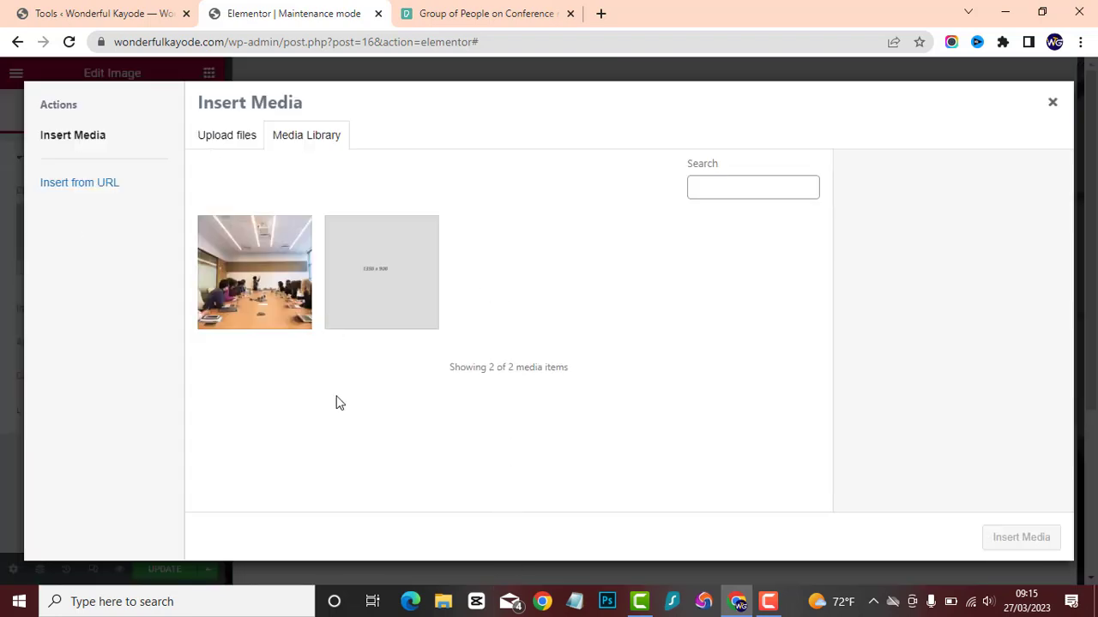
left_click(238, 138)
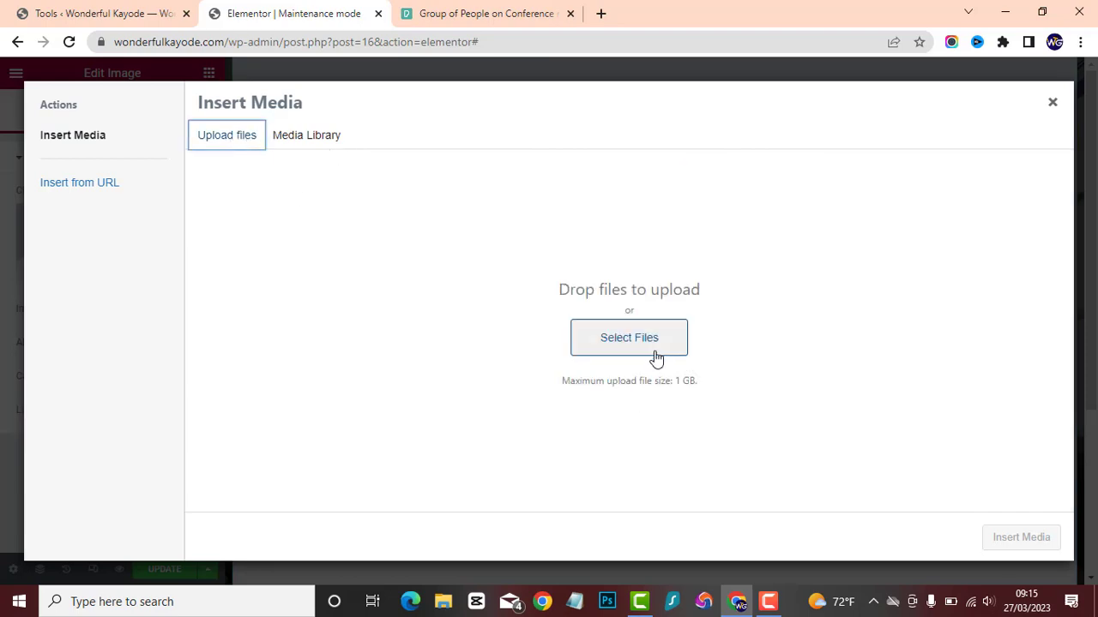
left_click(592, 343)
left_click(142, 293)
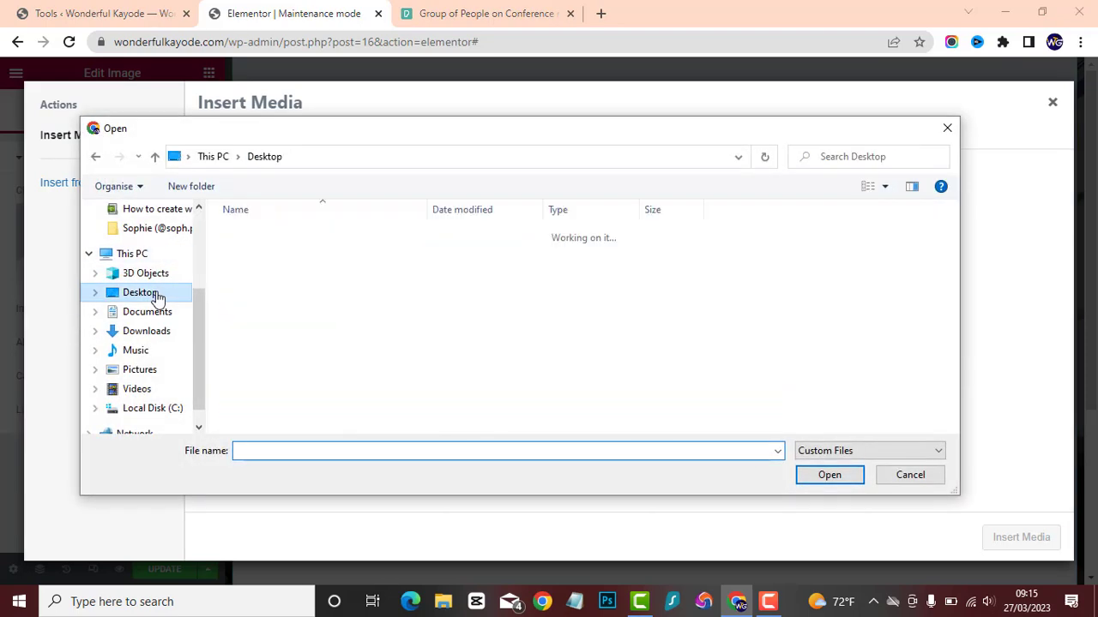
left_click(395, 268)
double_click(395, 268)
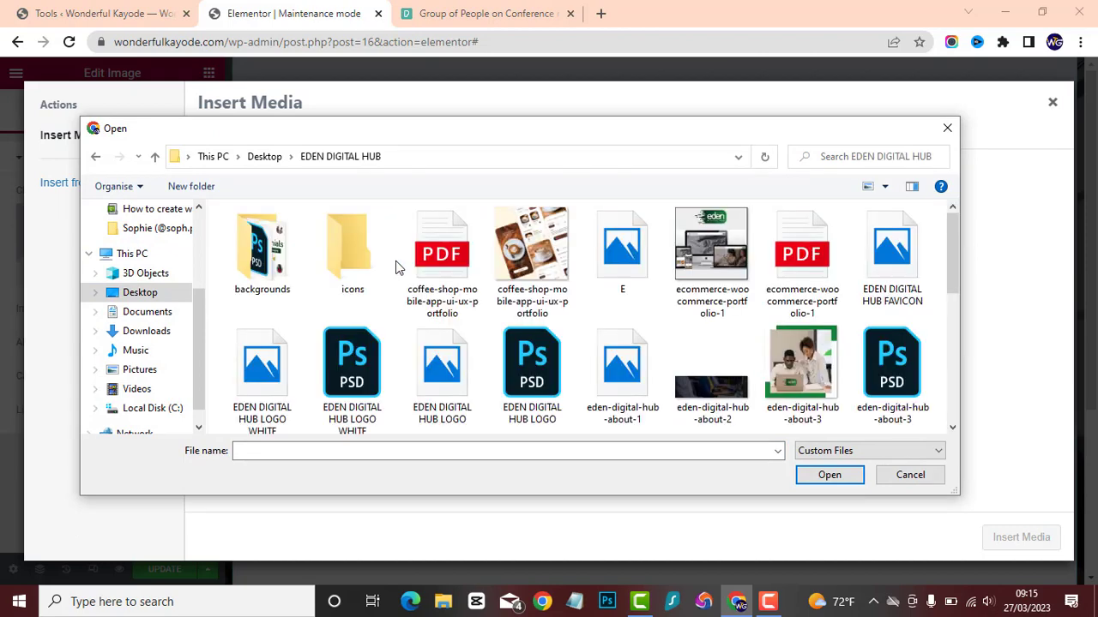
scroll(590, 343, "down", 3)
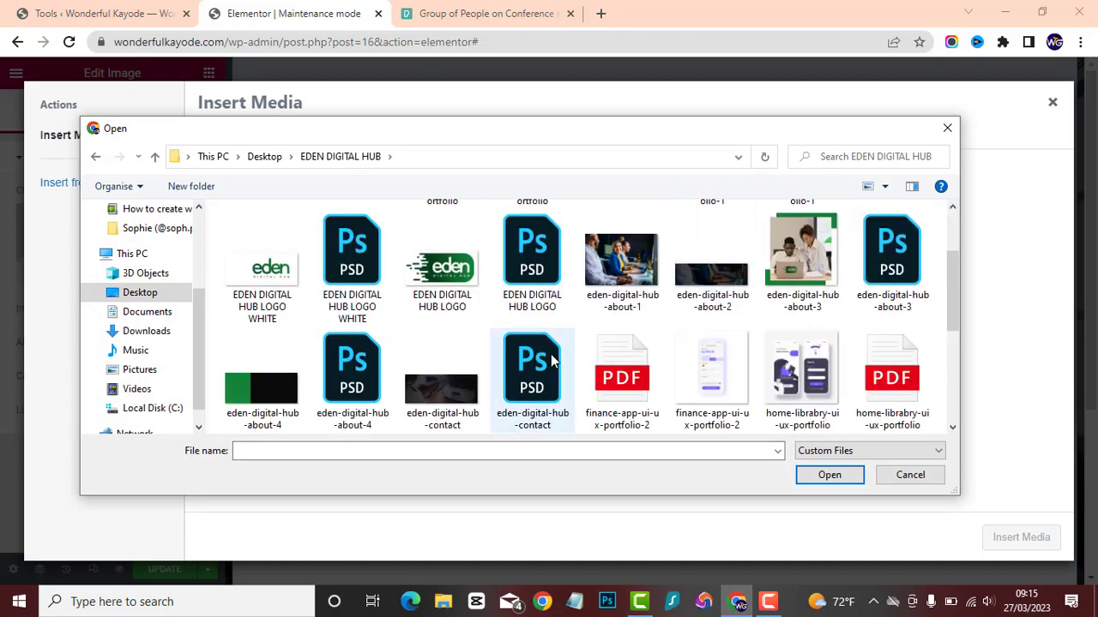
scroll(543, 360, "down", 3)
scroll(289, 289, "up", 10)
double_click(260, 383)
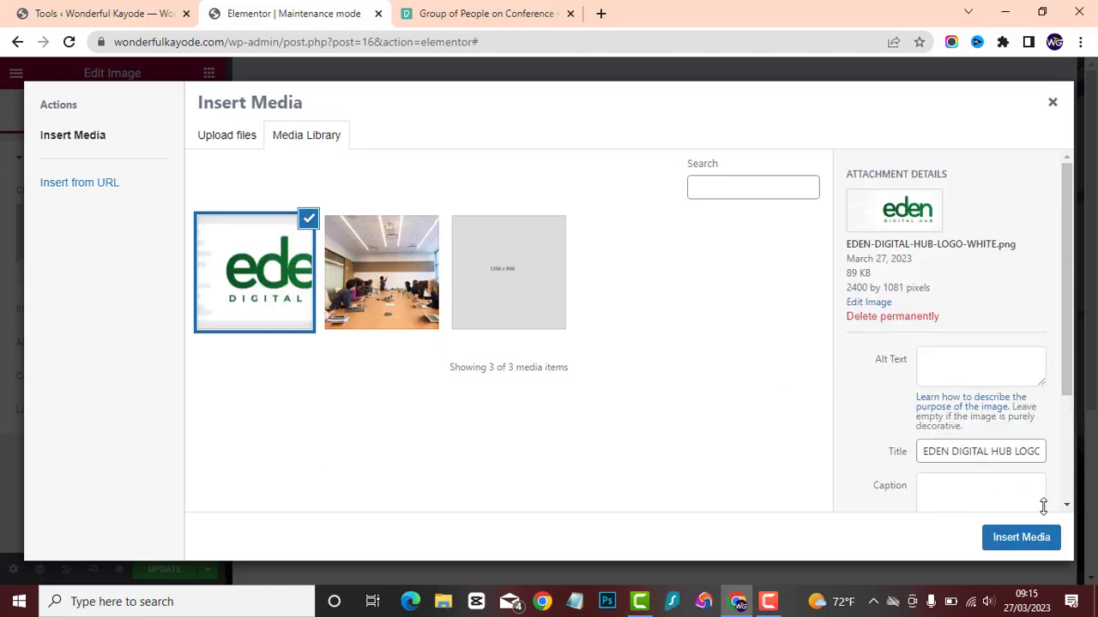
left_click(1021, 538)
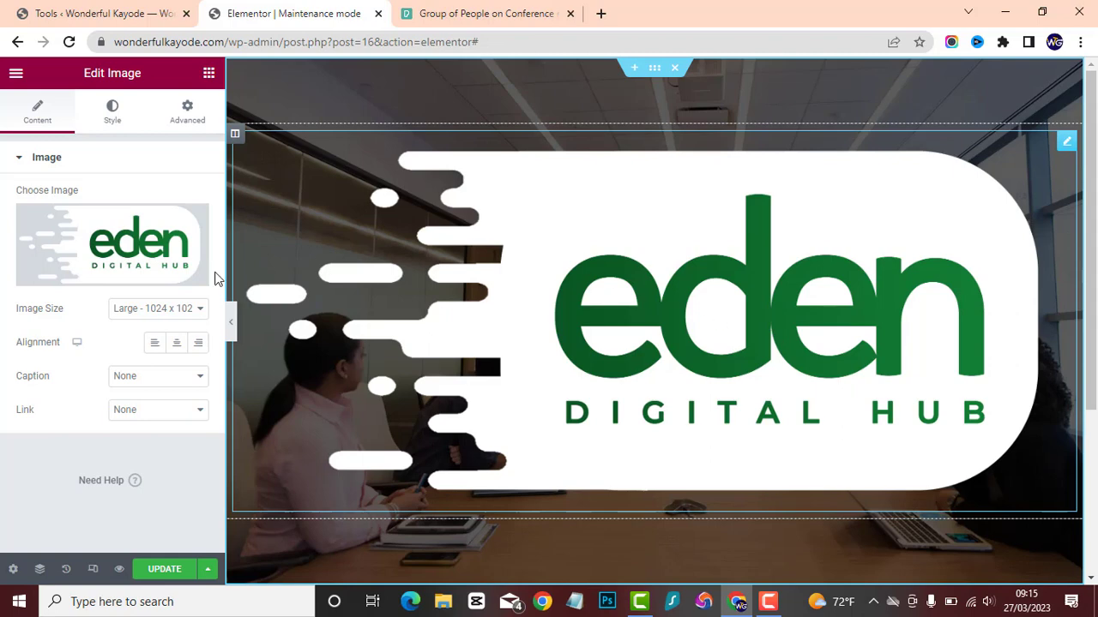
Try the Thumbnail - 150 x 150 size for the logo image, and set its image size to Full.
left_click(133, 316)
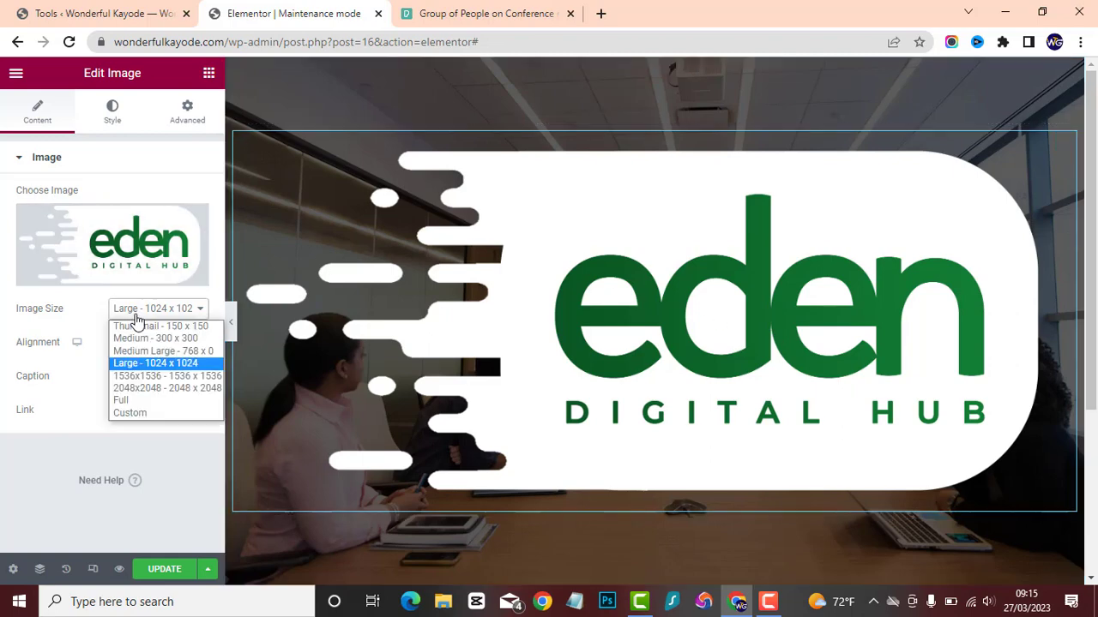
left_click(143, 323)
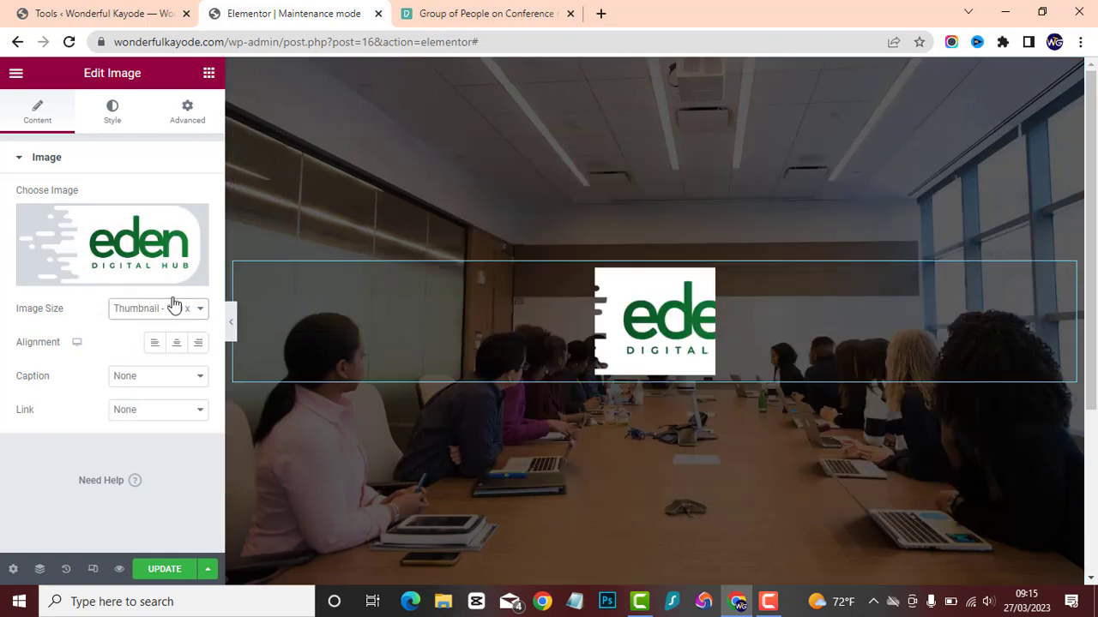
mouse_move(119, 248)
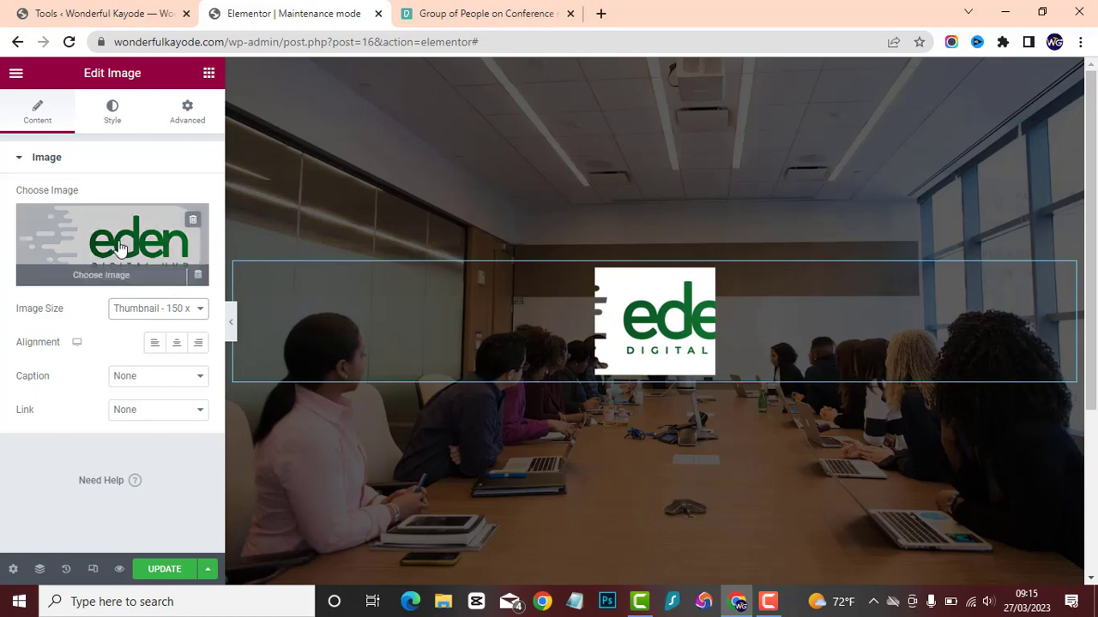
left_click(139, 310)
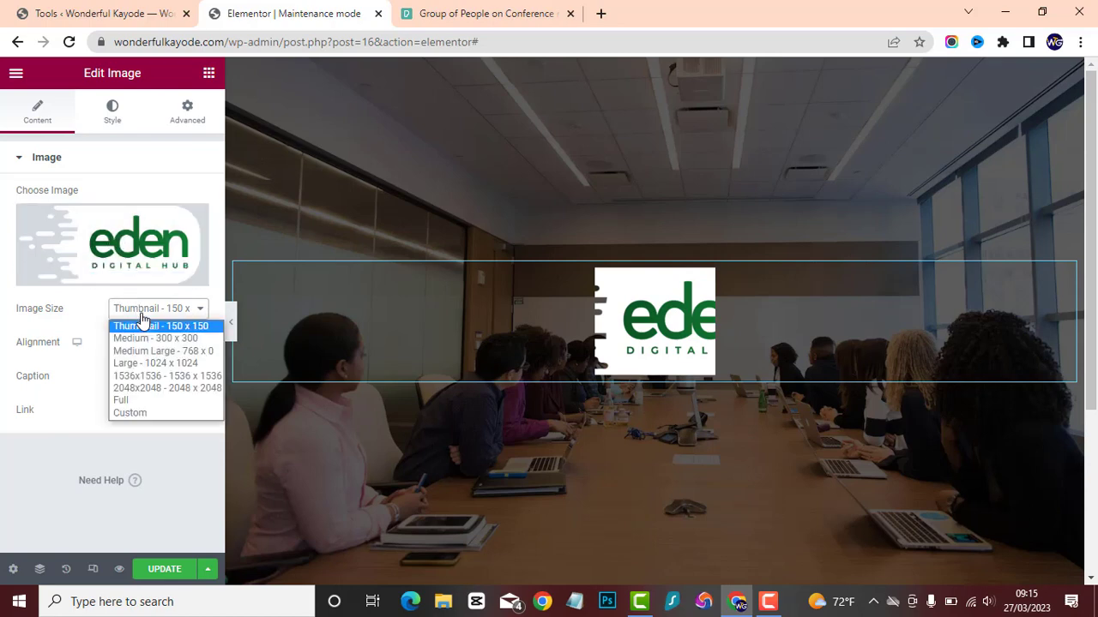
left_click(121, 400)
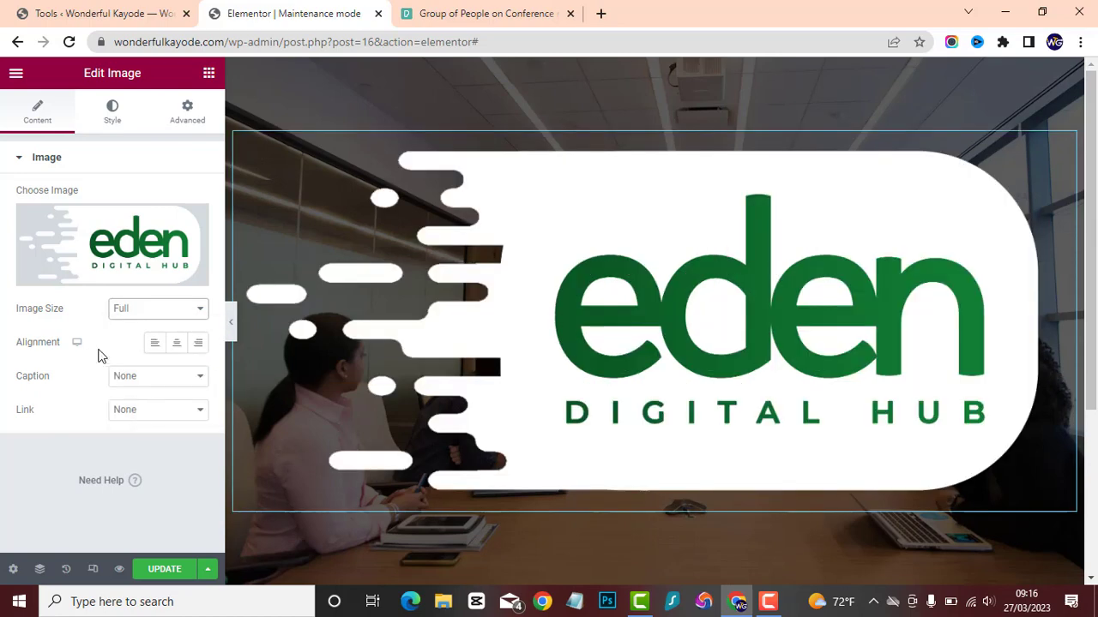
Reduce the logo image's width to 22%.
left_click(111, 125)
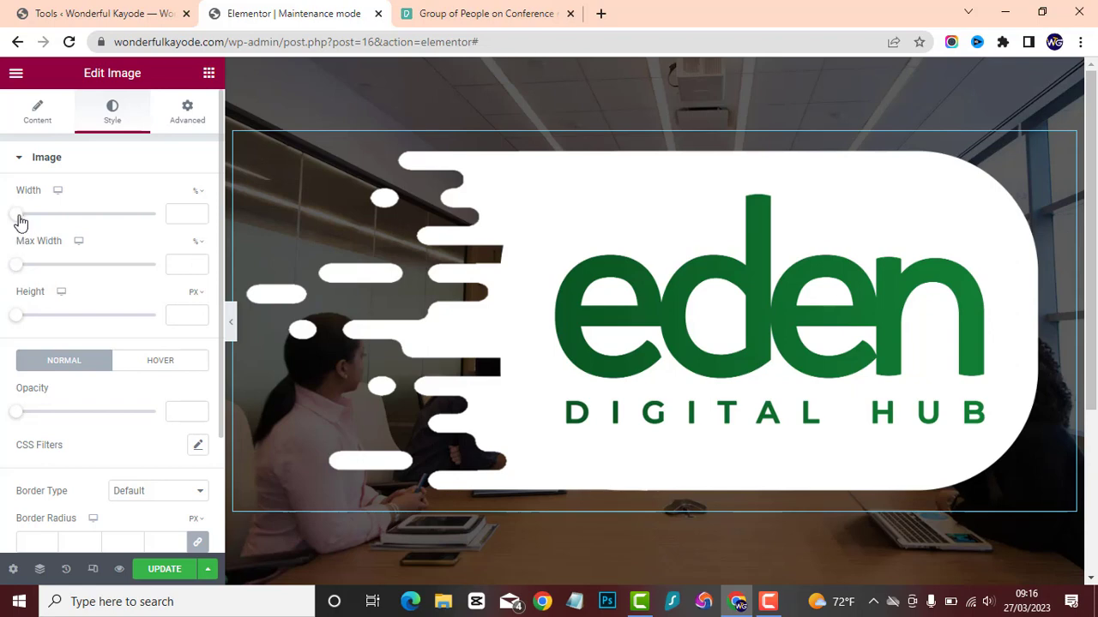
left_click_drag(21, 221, 38, 214)
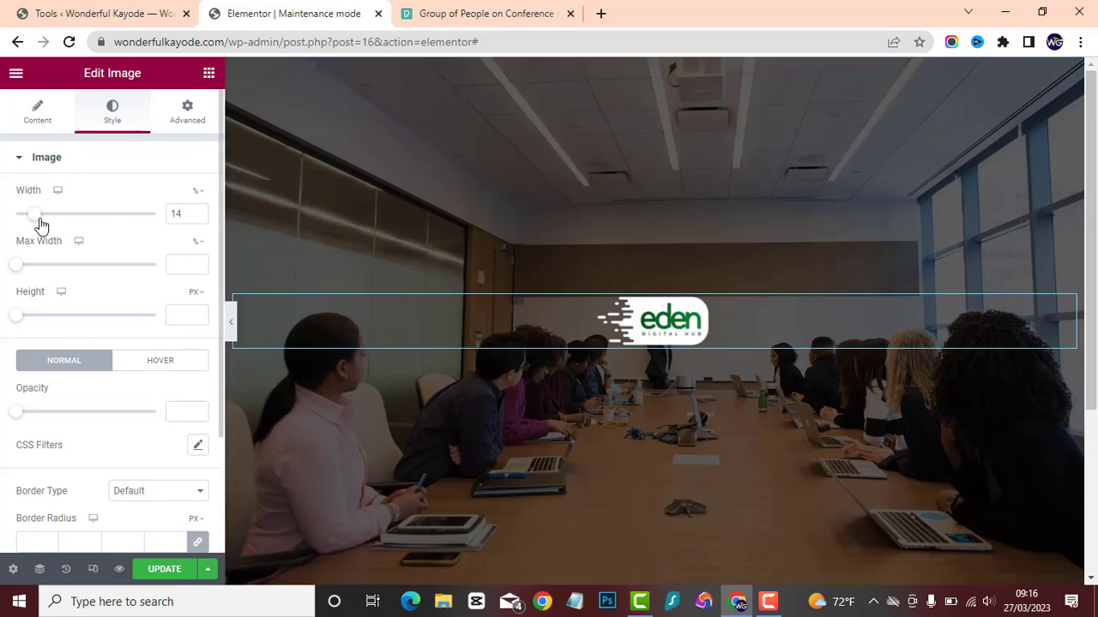
left_click_drag(32, 218, 44, 213)
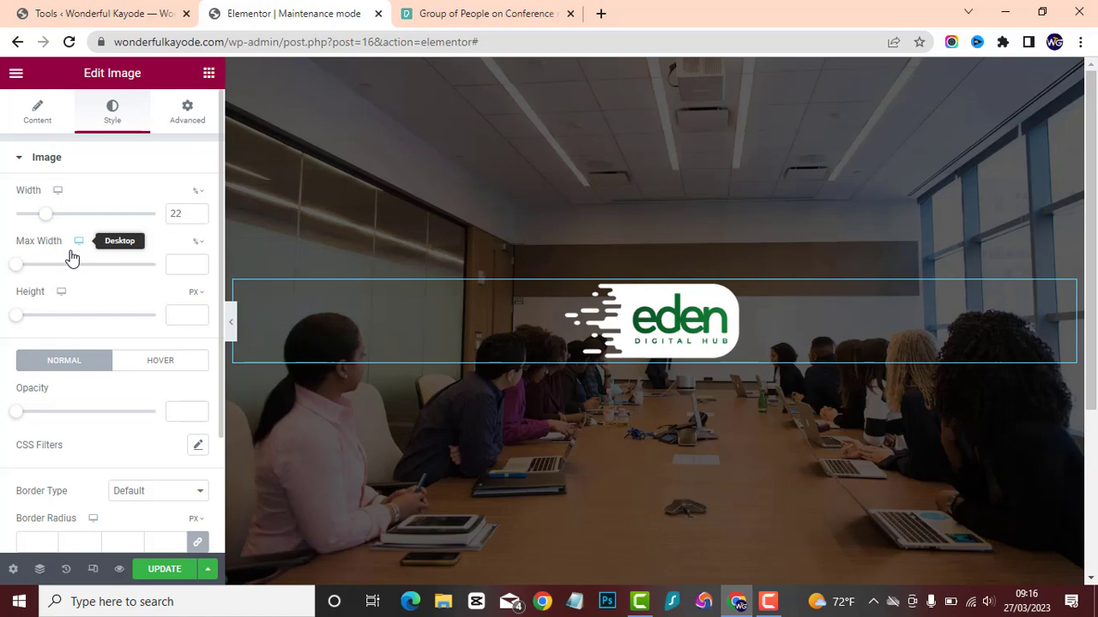
Add a Text Editor widget below the logo and replace its placeholder paragraph with "Our website is".
left_click(209, 74)
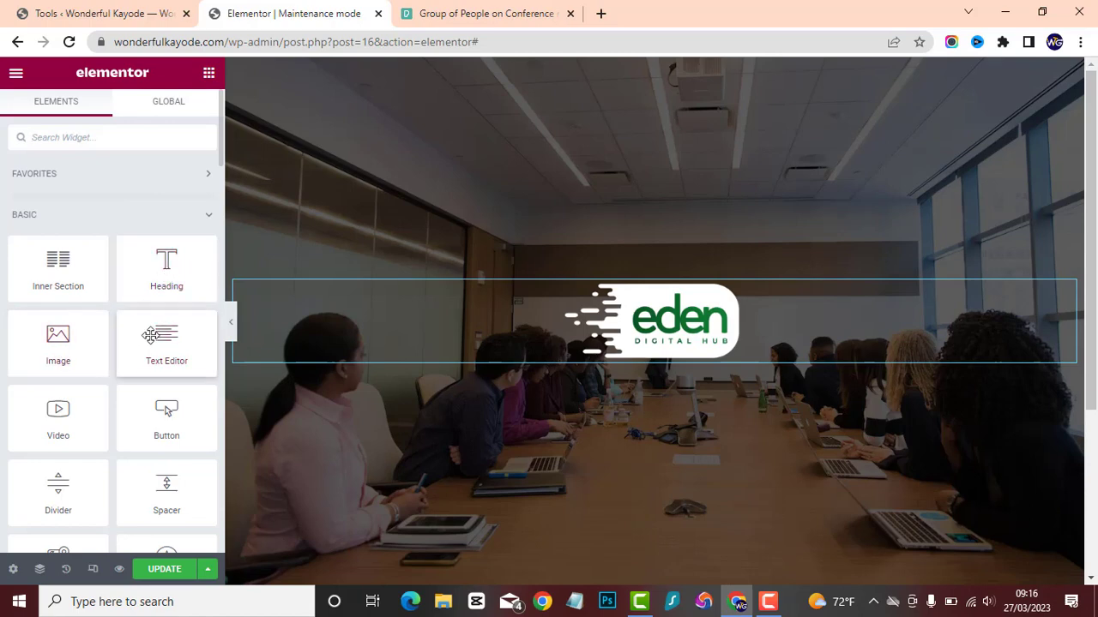
left_click_drag(152, 337, 674, 365)
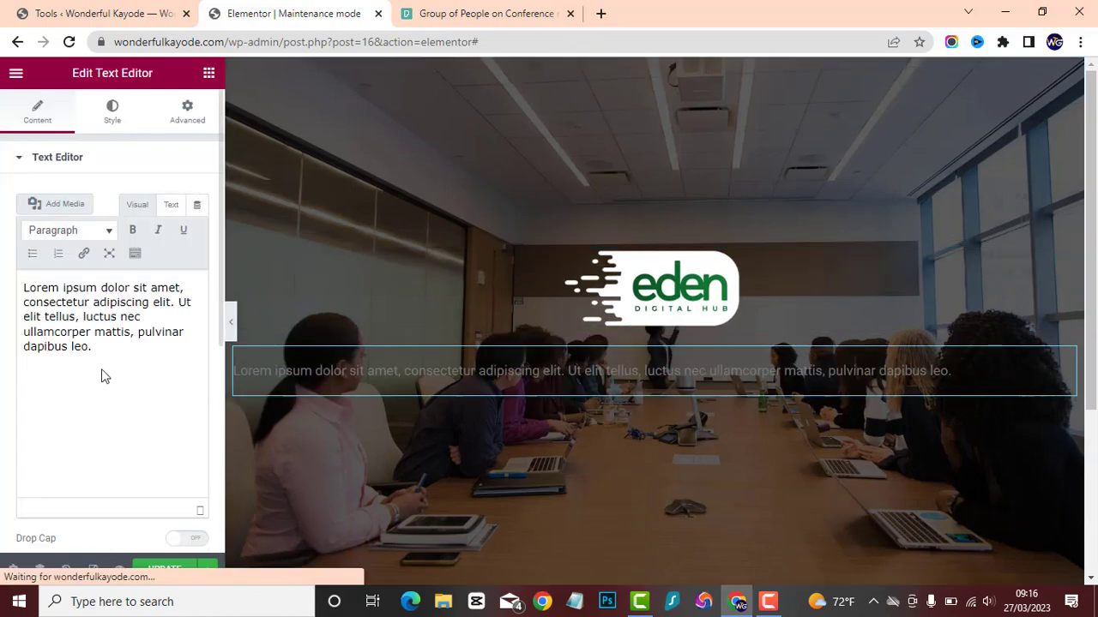
left_click_drag(117, 367, 3, 258)
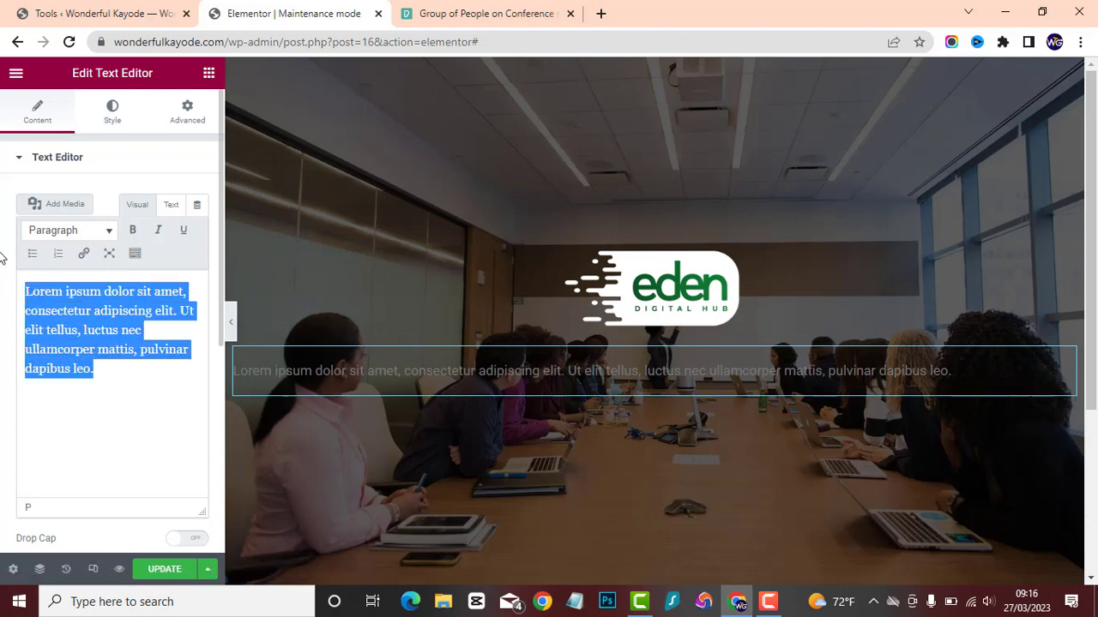
type("Our website is")
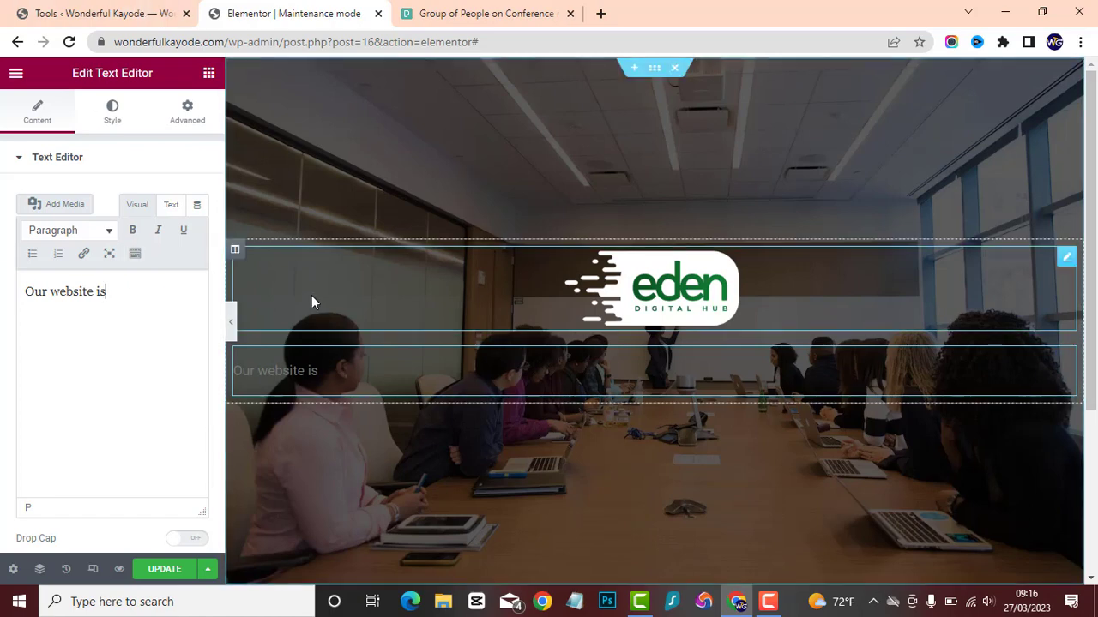
Set the text colour of the paragraph below the logo to white.
left_click(113, 110)
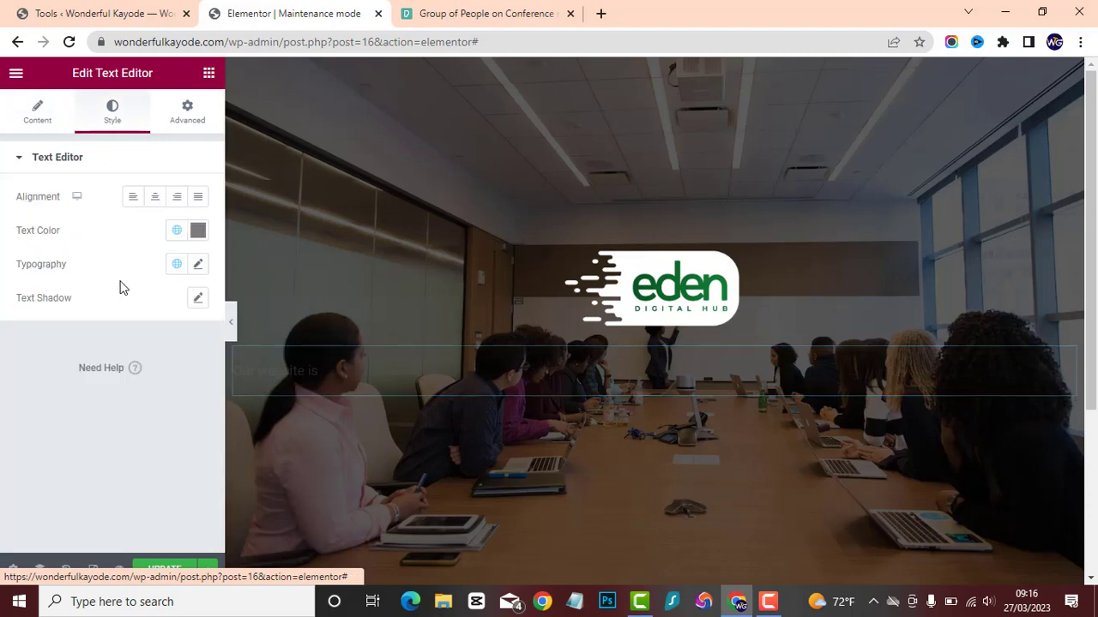
left_click(199, 230)
left_click(118, 291)
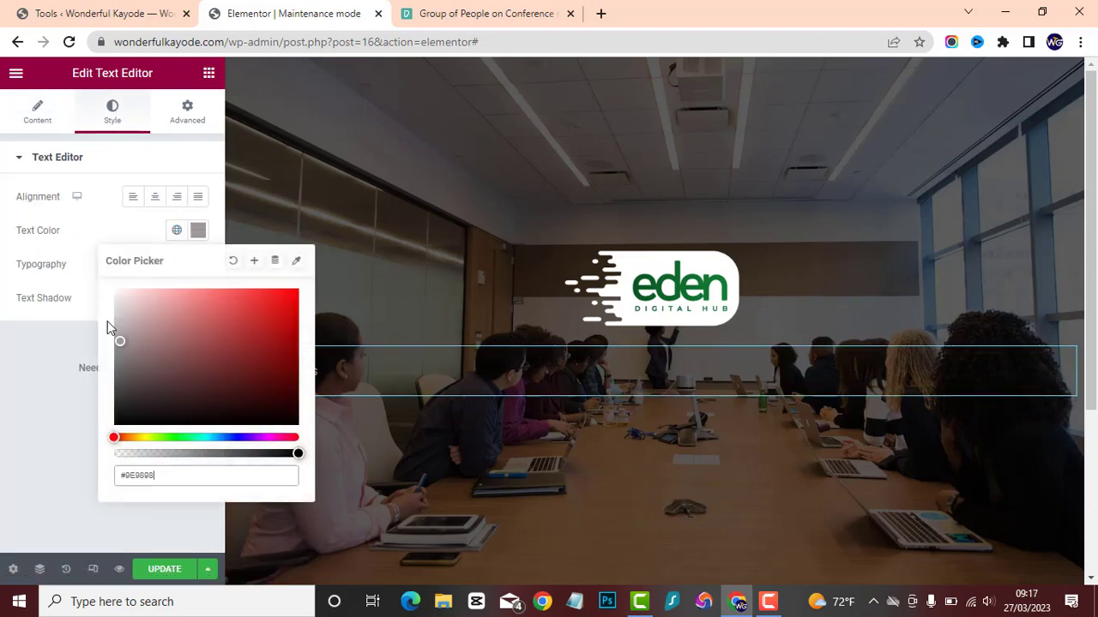
left_click(52, 231)
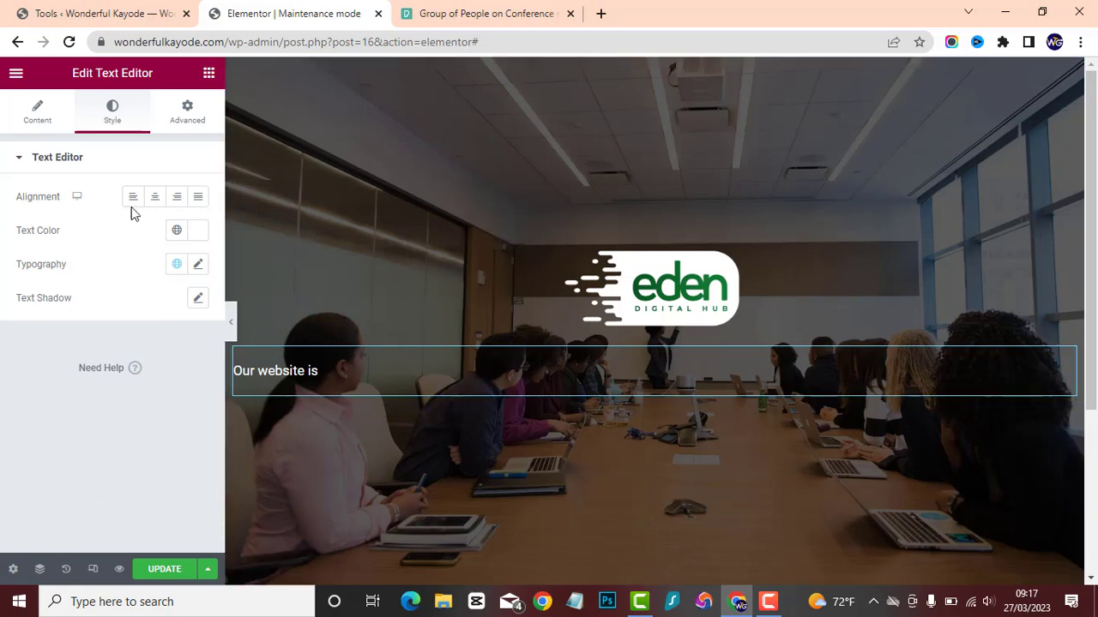
Set the typography of the "Our website is" text to 28 px in the Rochester font family.
left_click(198, 265)
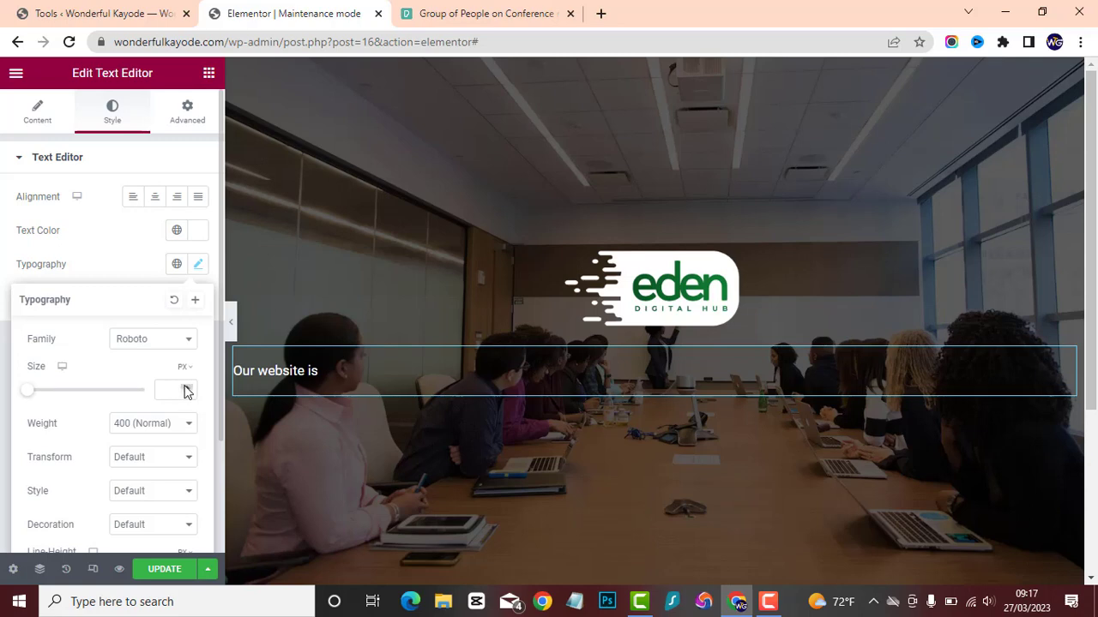
left_click_drag(184, 386, 187, 391)
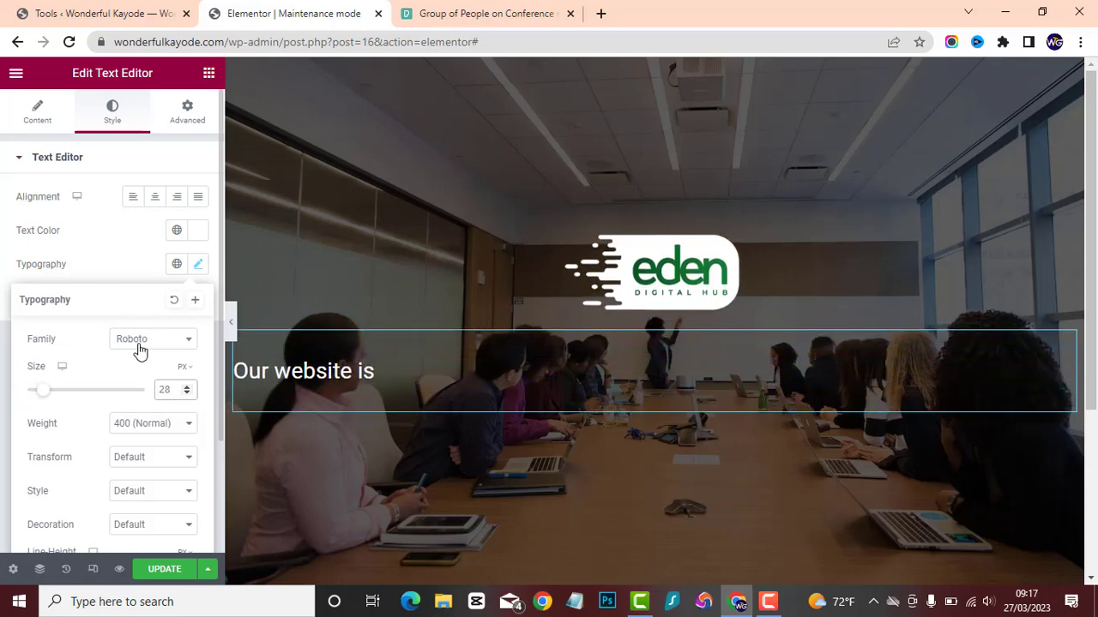
left_click(140, 347)
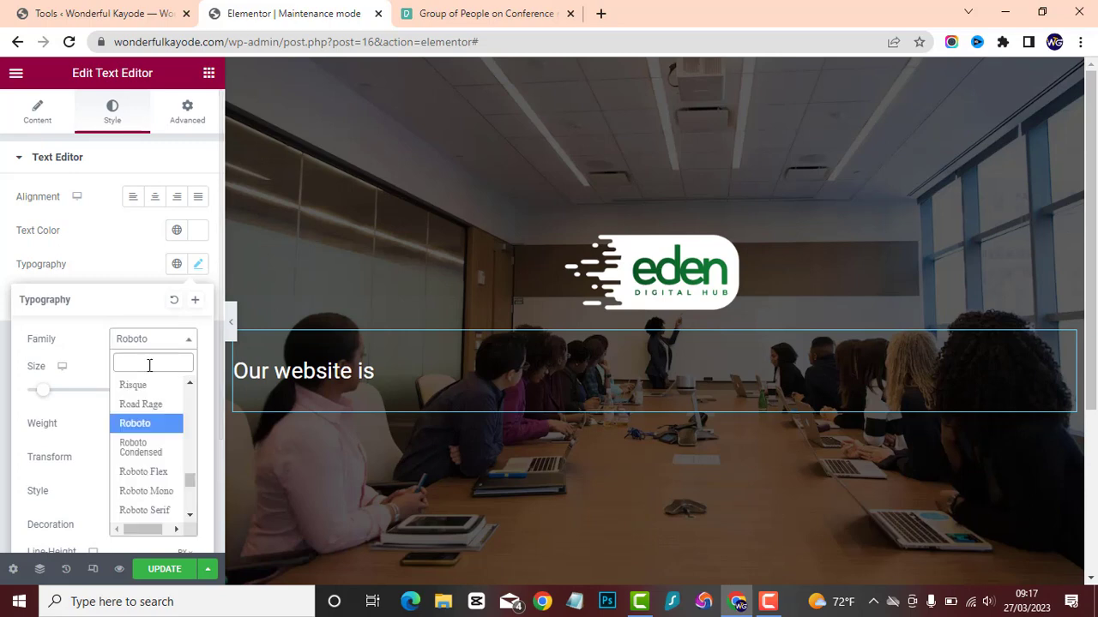
scroll(144, 464, "down", 2)
scroll(144, 464, "down", 2)
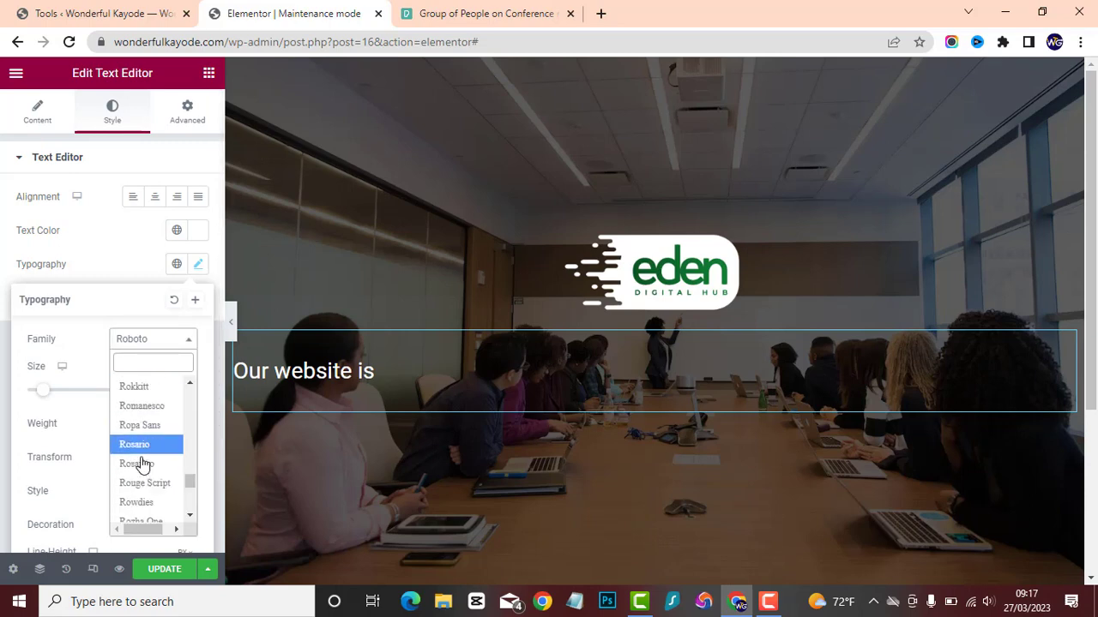
scroll(139, 464, "up", 1)
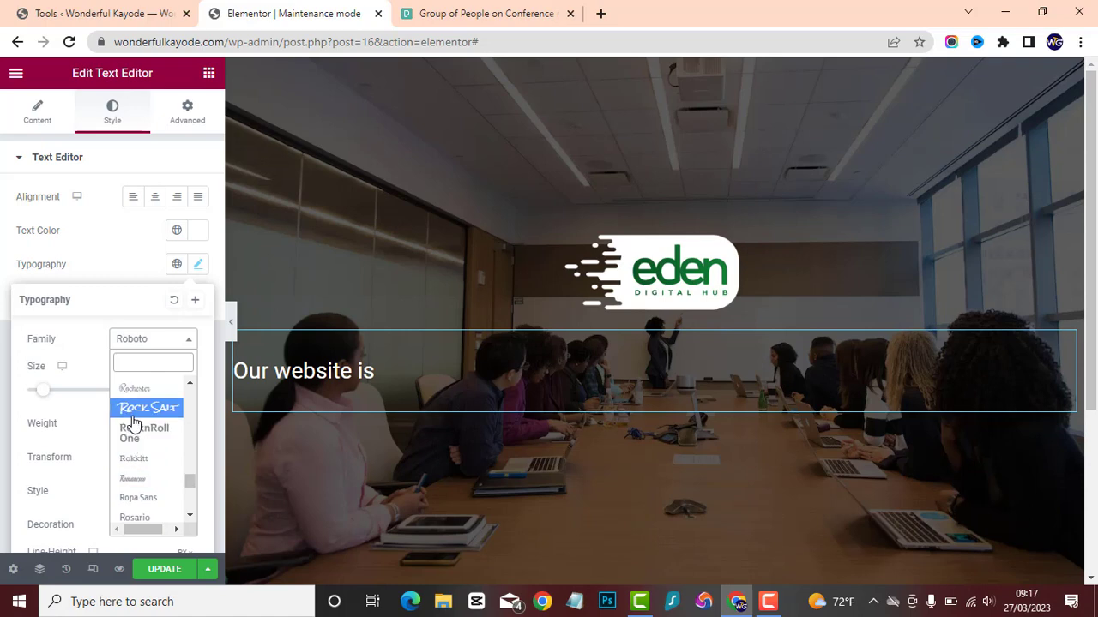
left_click(147, 390)
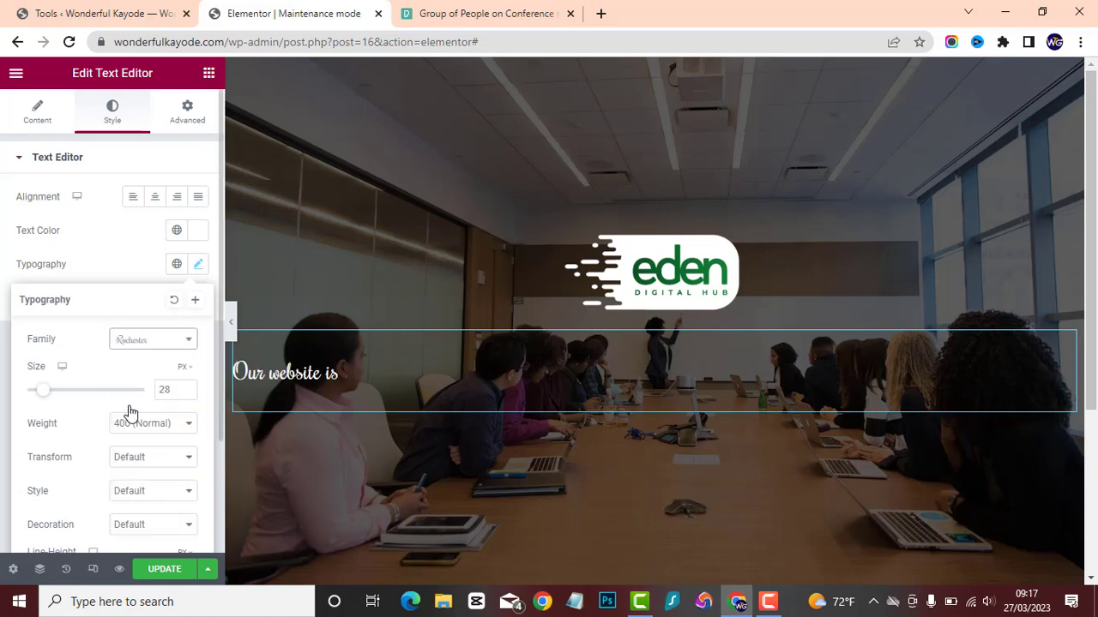
Change the font family of the "Our website is" text to Sansita Swashed.
left_click(159, 340)
scroll(135, 480, "down", 4)
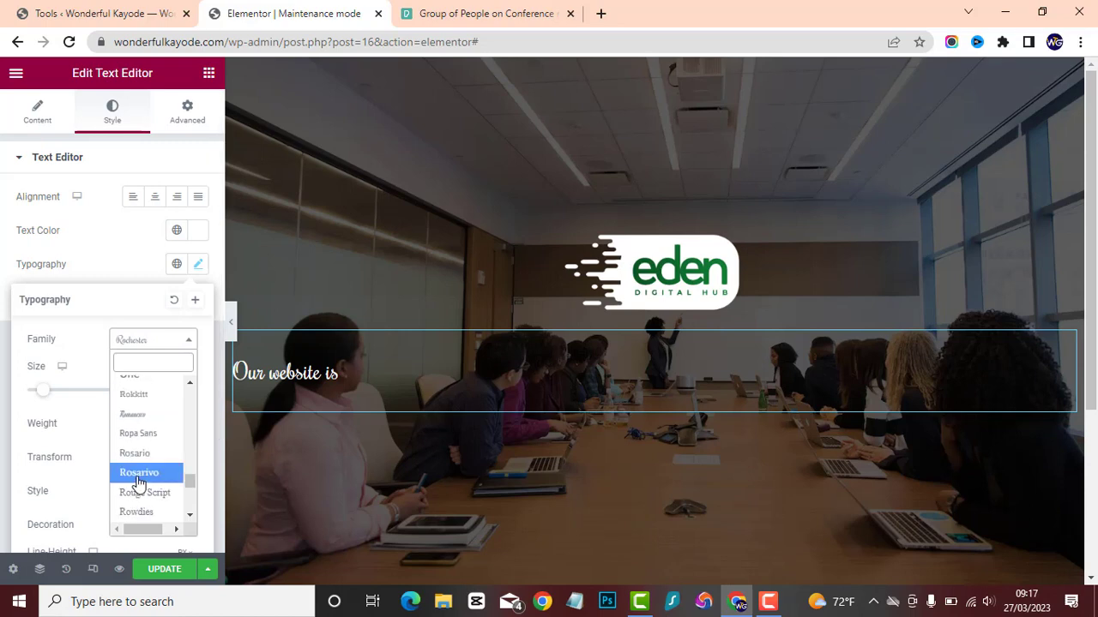
scroll(136, 481, "down", 5)
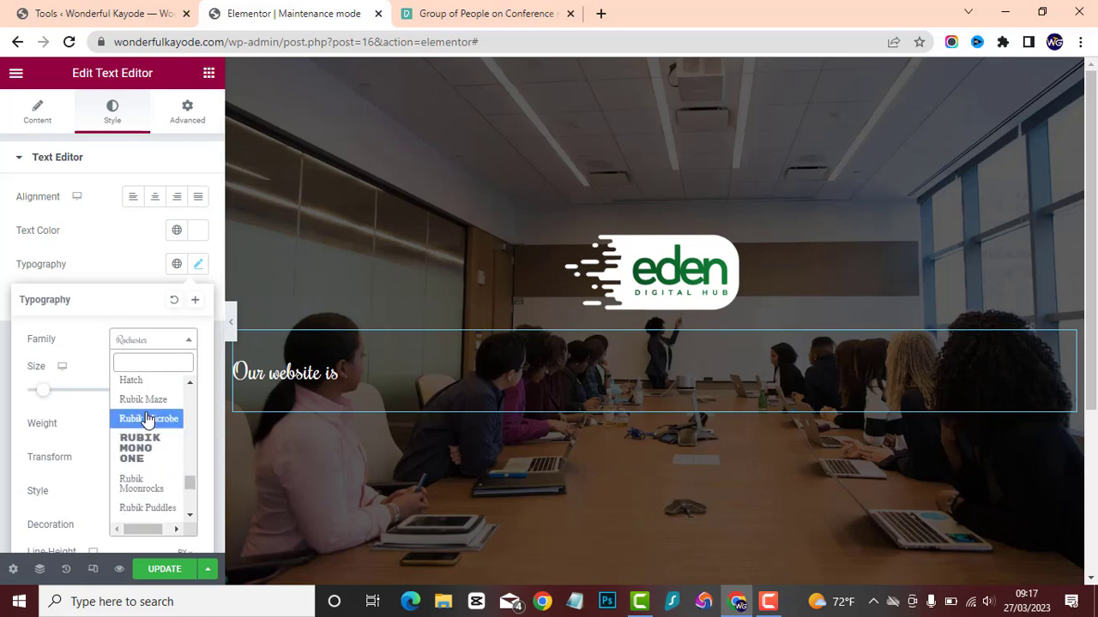
scroll(148, 434, "down", 5)
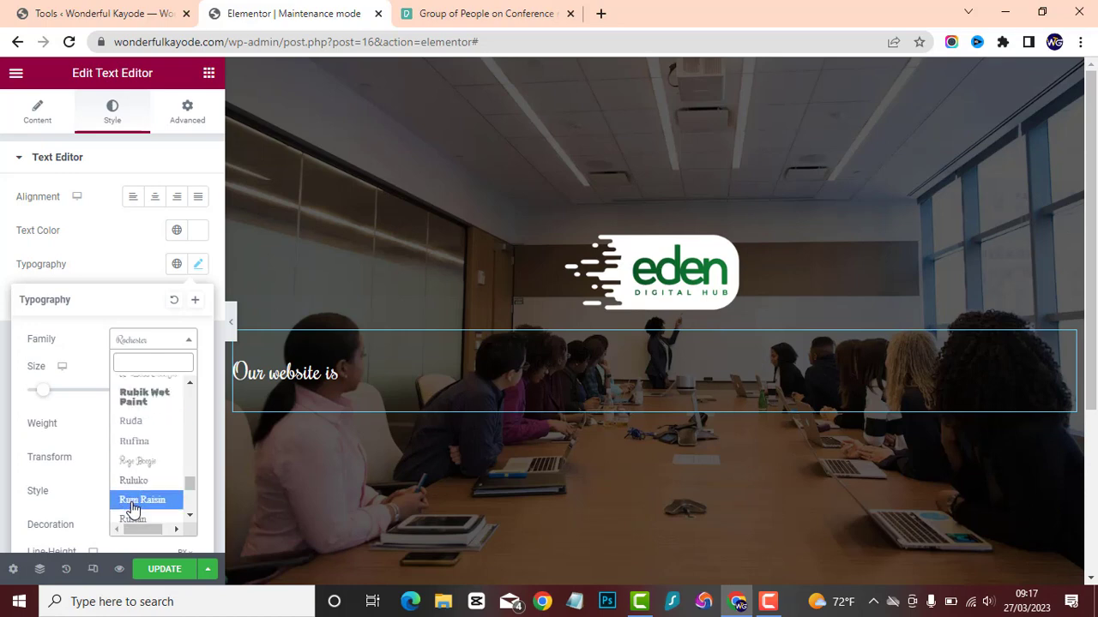
scroll(136, 480, "down", 2)
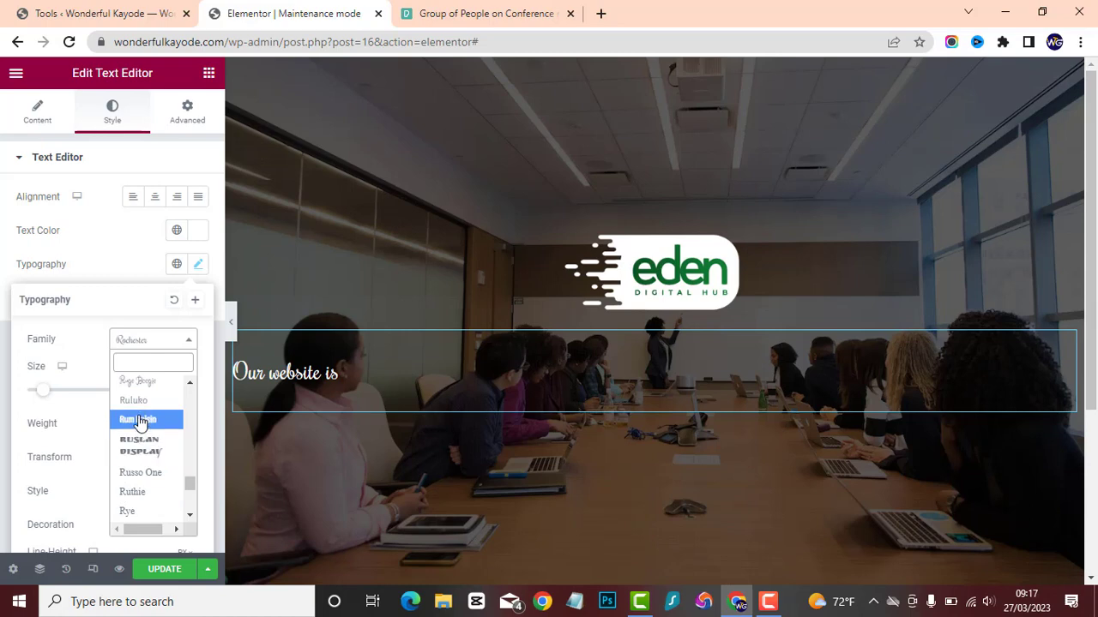
scroll(142, 424, "down", 3)
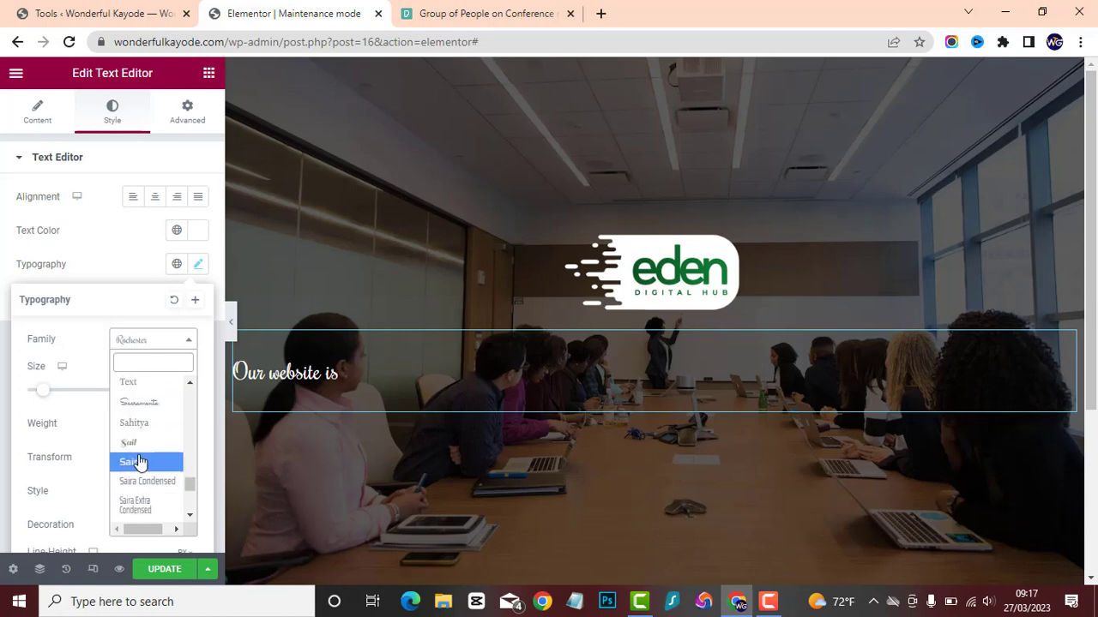
scroll(174, 460, "down", 1)
scroll(174, 460, "down", 1)
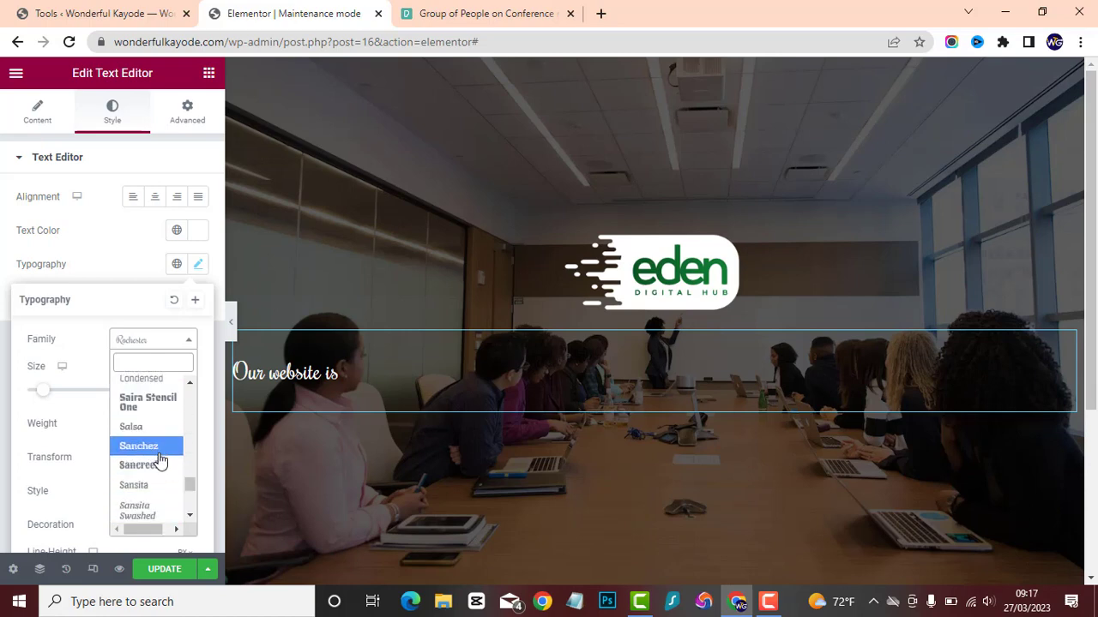
left_click(146, 506)
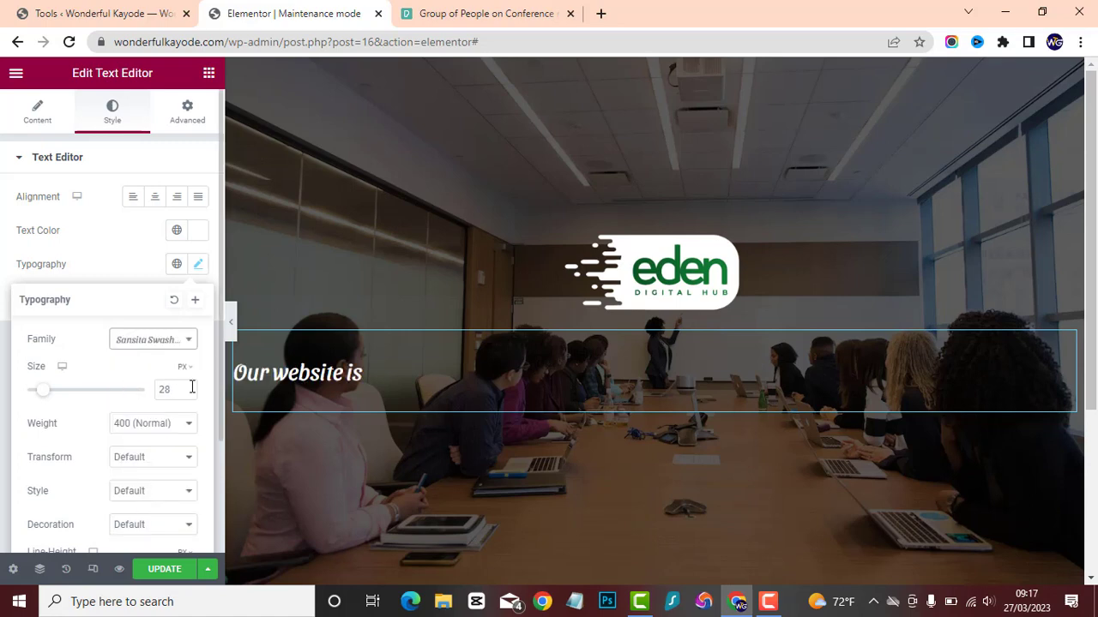
Centre the "Our website is" text and increase its font size to 96 px.
left_click(153, 198)
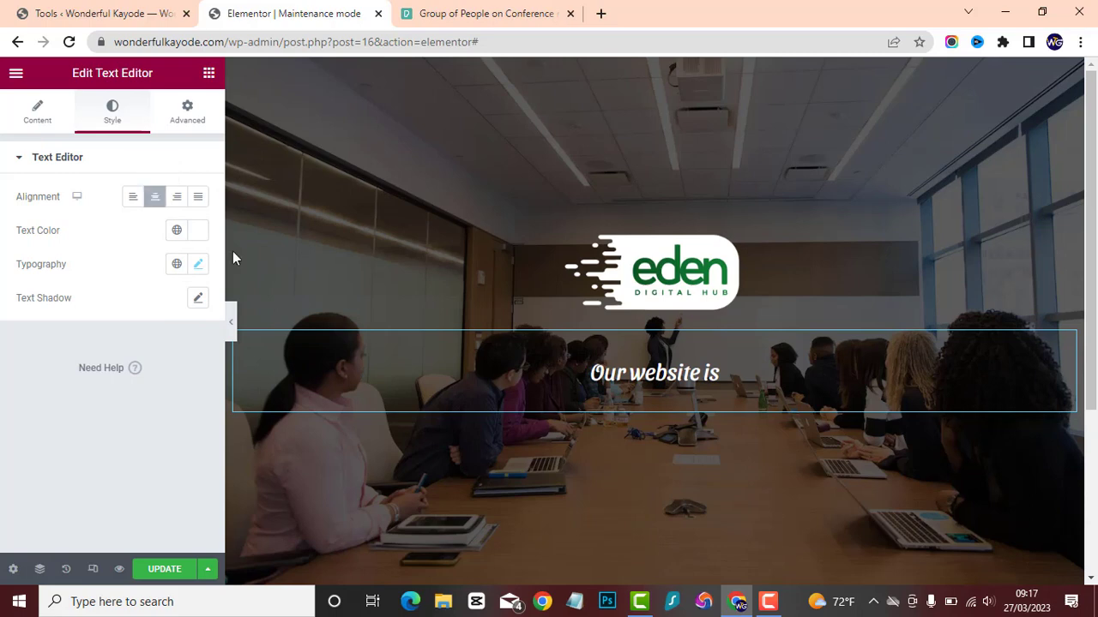
left_click(196, 267)
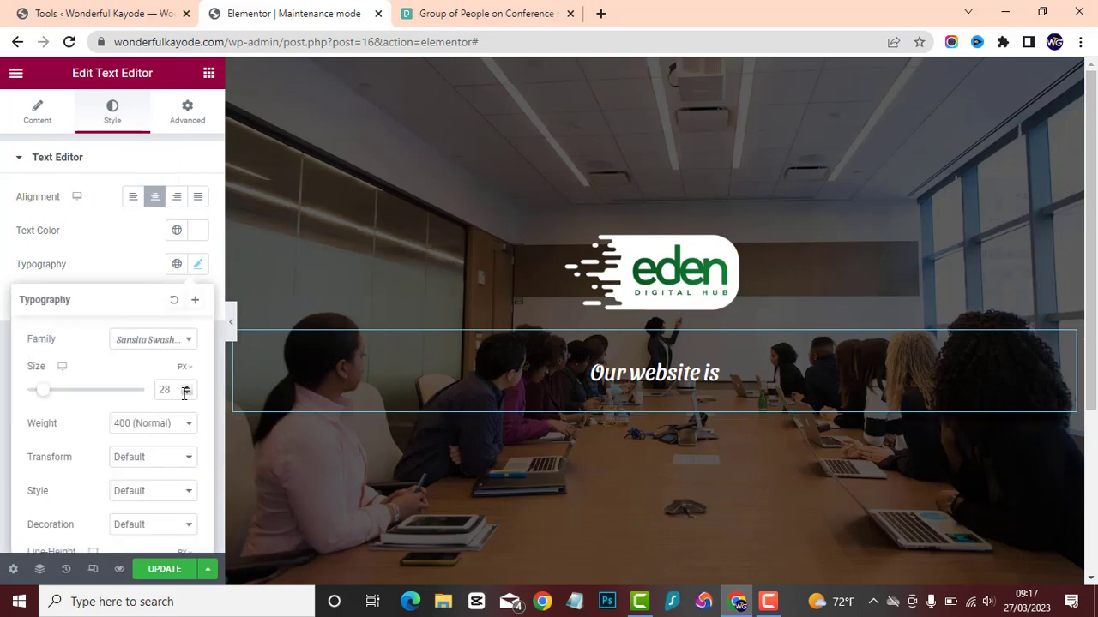
left_click_drag(187, 387, 188, 392)
left_click_drag(188, 387, 188, 387)
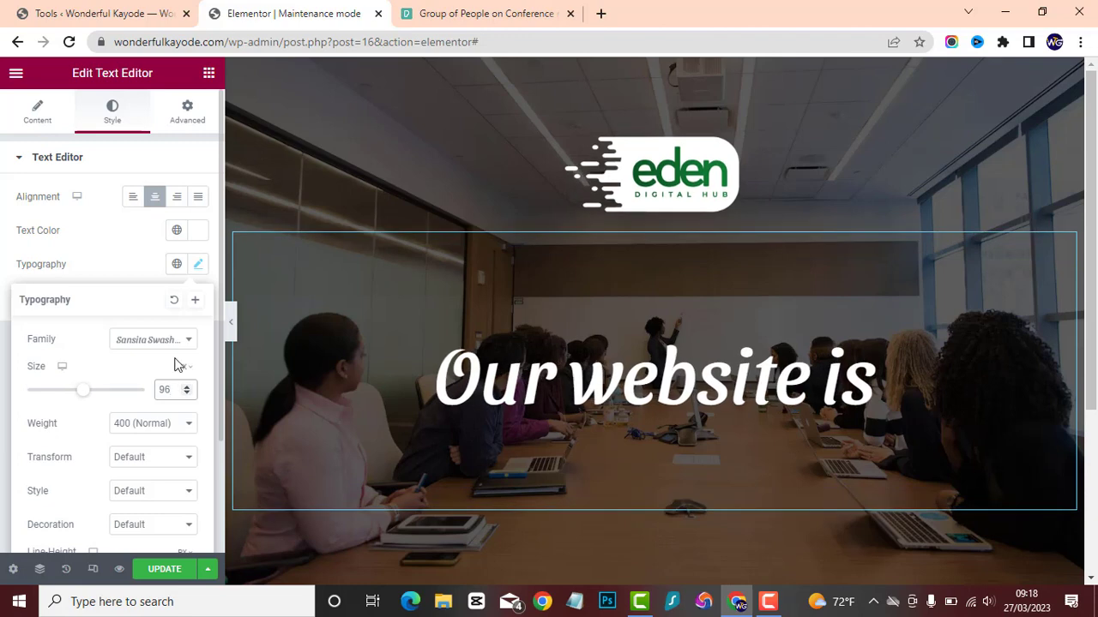
left_click(130, 246)
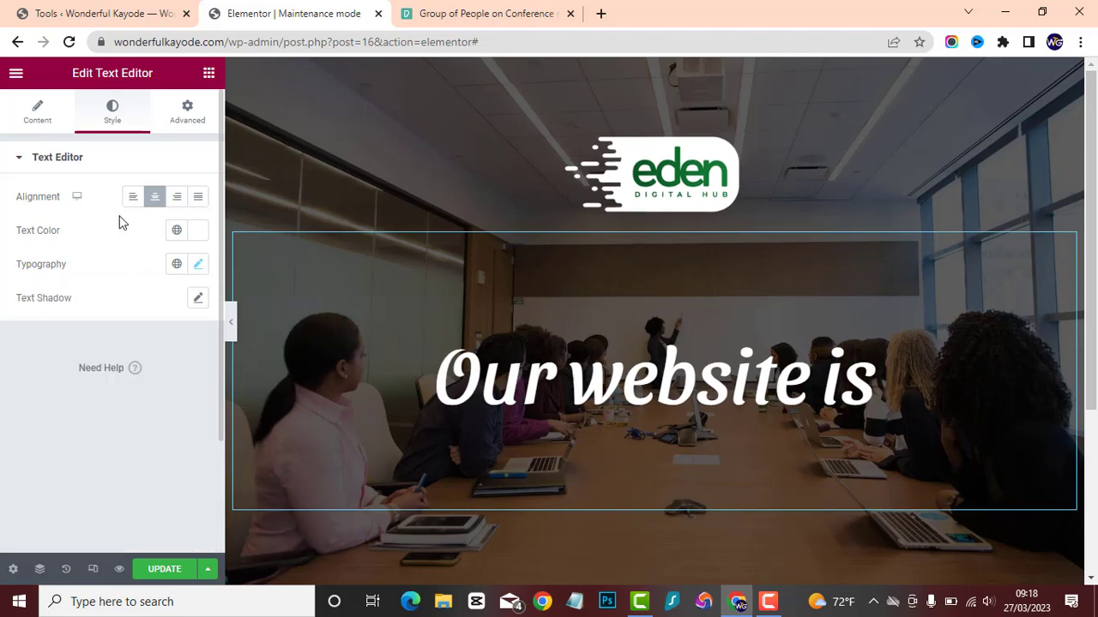
Unlink the margin values and the padding values of the "Our website is" text widget.
left_click(190, 119)
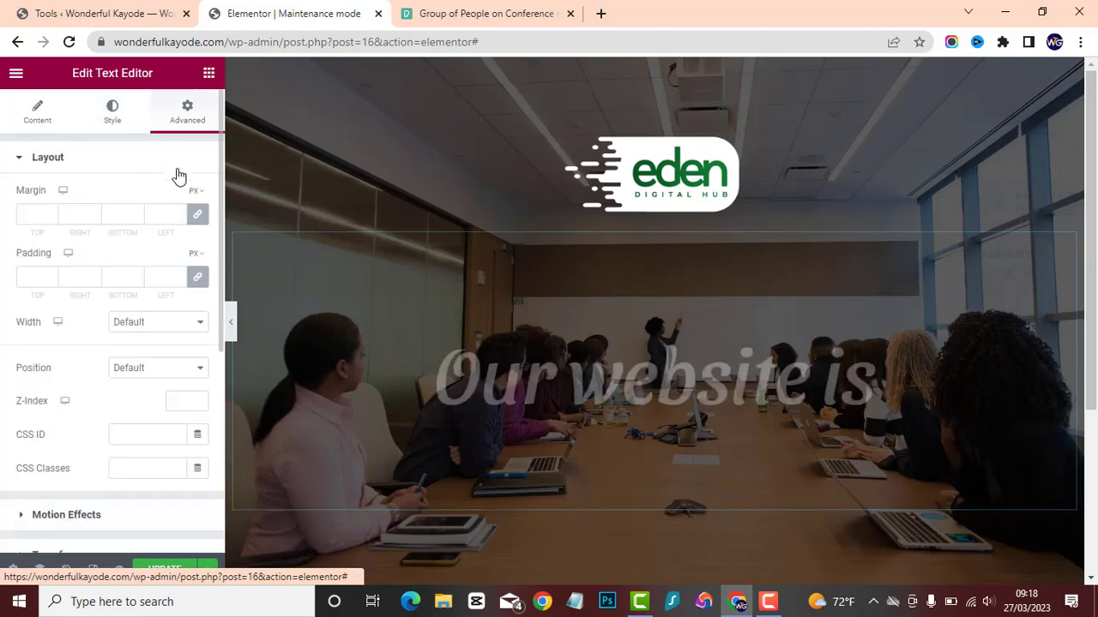
left_click(198, 218)
left_click(198, 277)
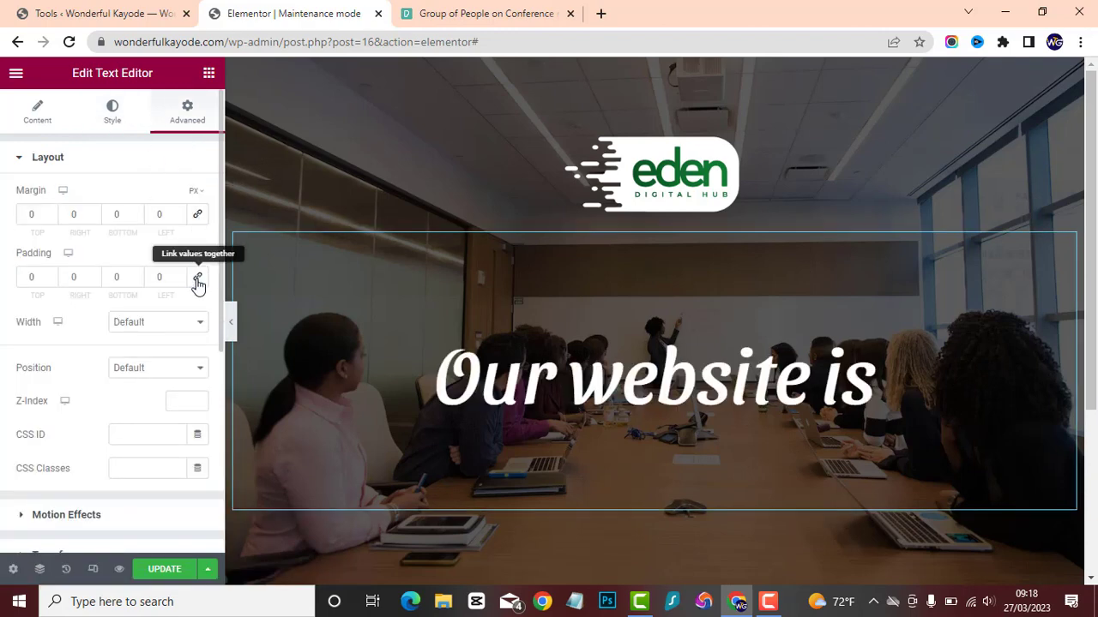
left_click(110, 116)
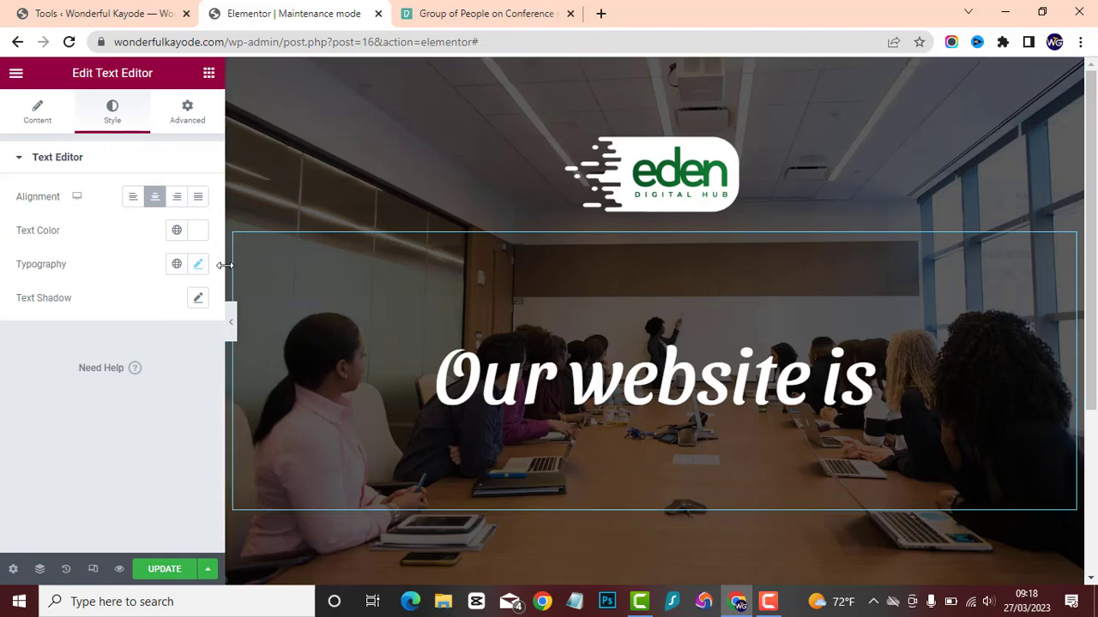
Add another Text Editor widget below "Our website is" and replace its placeholder paragraph with "COMING SOON".
left_click(209, 75)
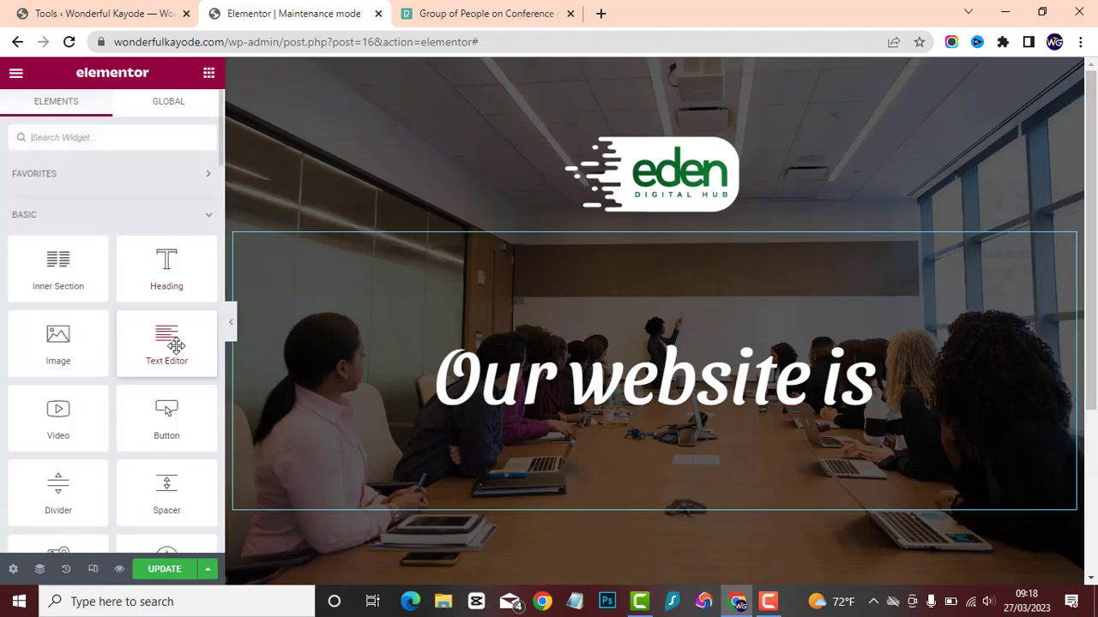
left_click_drag(169, 348, 497, 463)
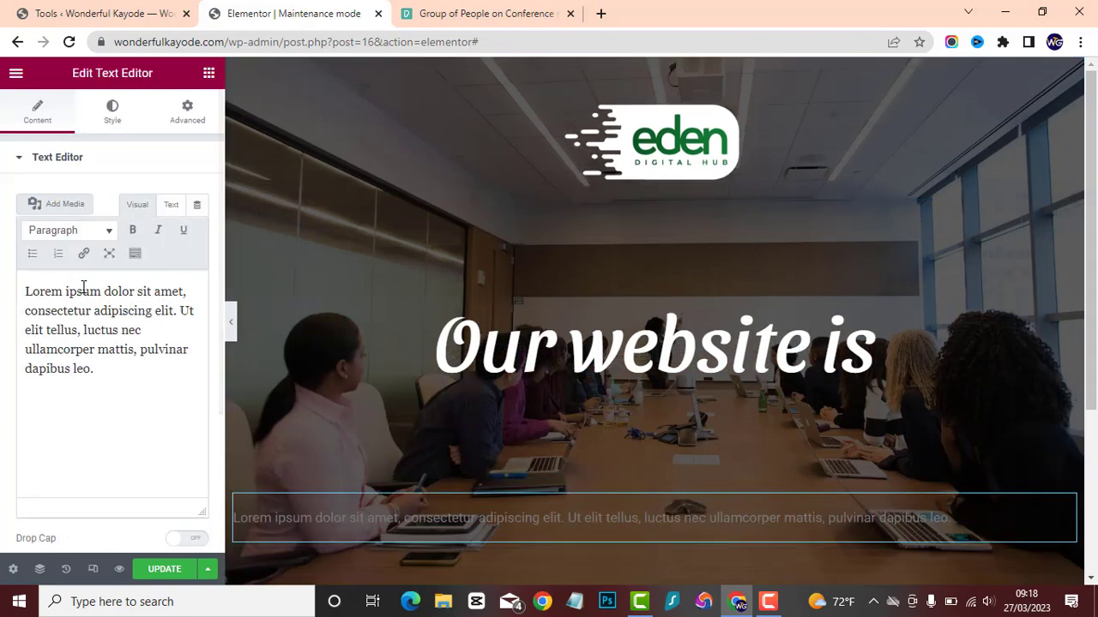
left_click_drag(117, 375, 2, 264)
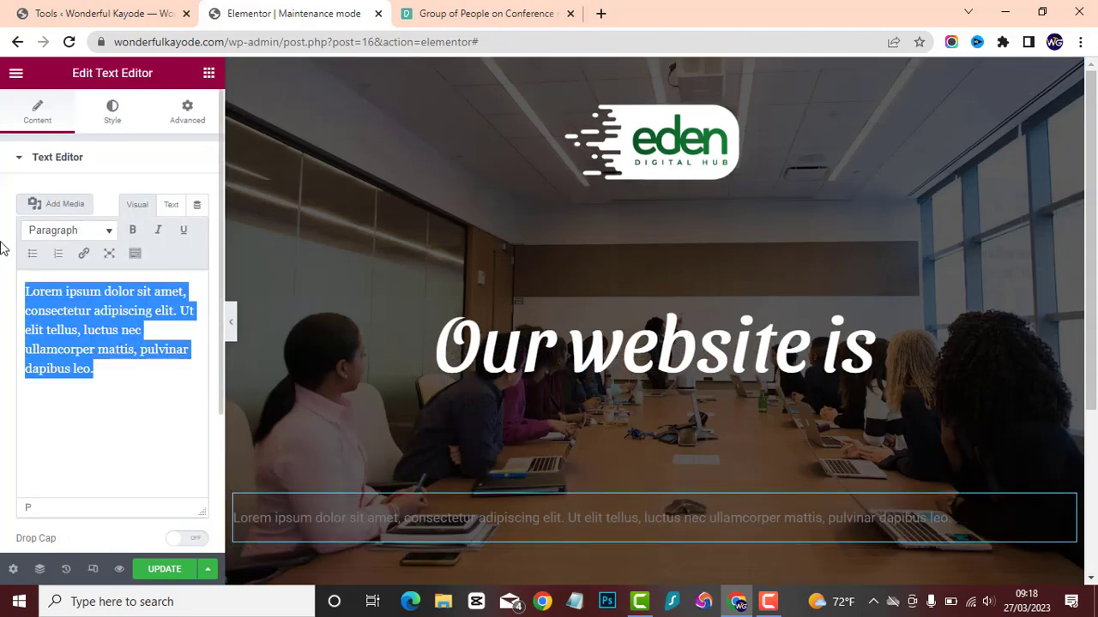
key("BackSpace")
type("co")
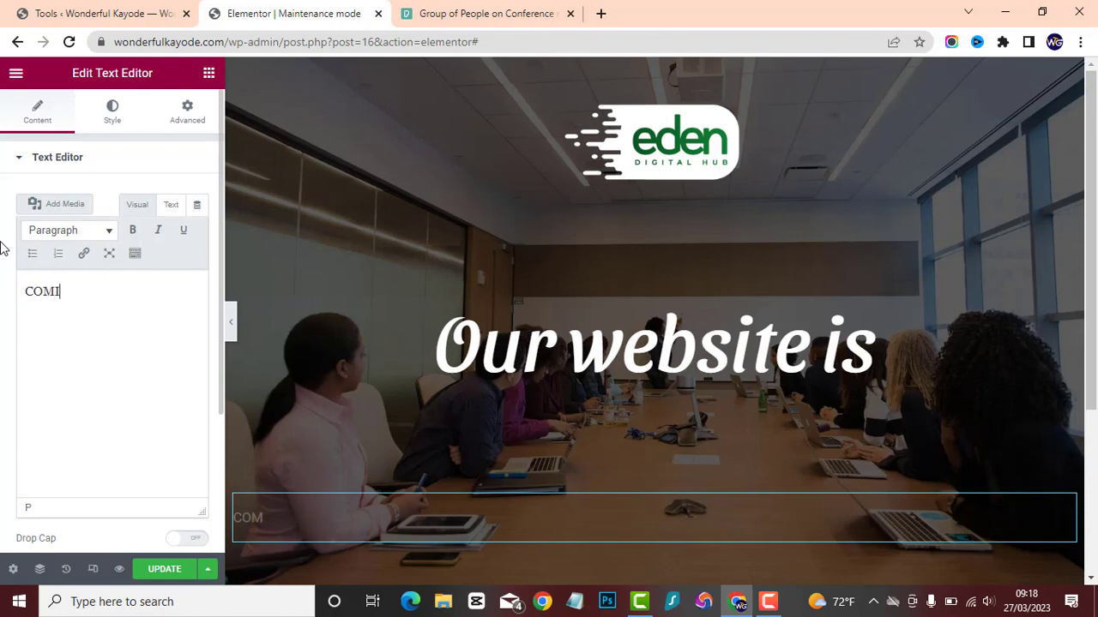
type("MING SOON")
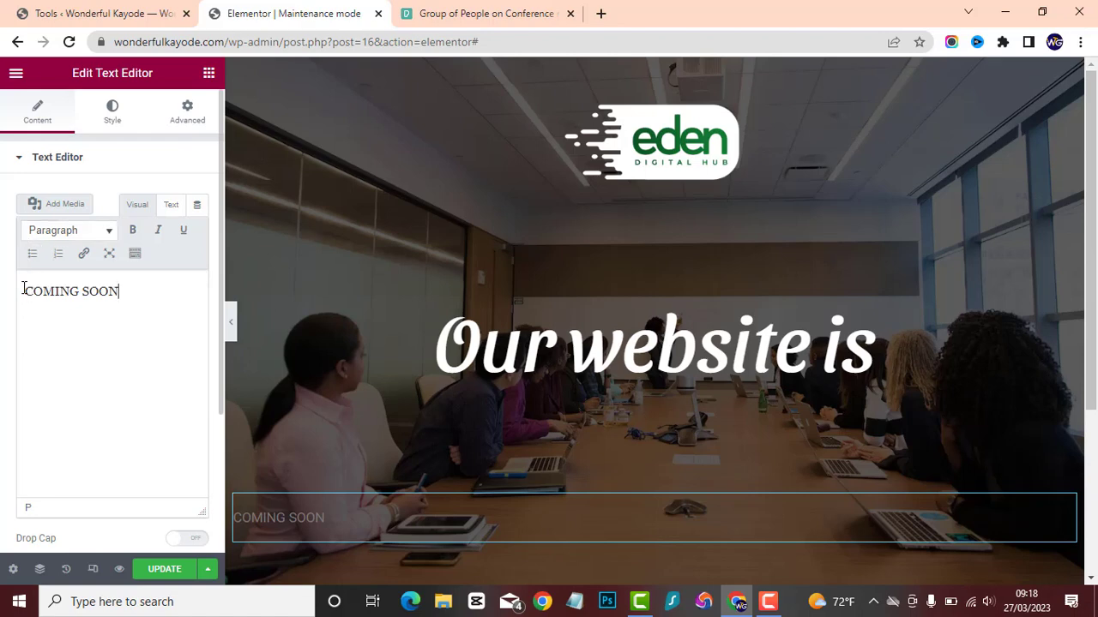
Set the text colour of the "COMING SOON" paragraph to white, #FFFFFF.
left_click(112, 111)
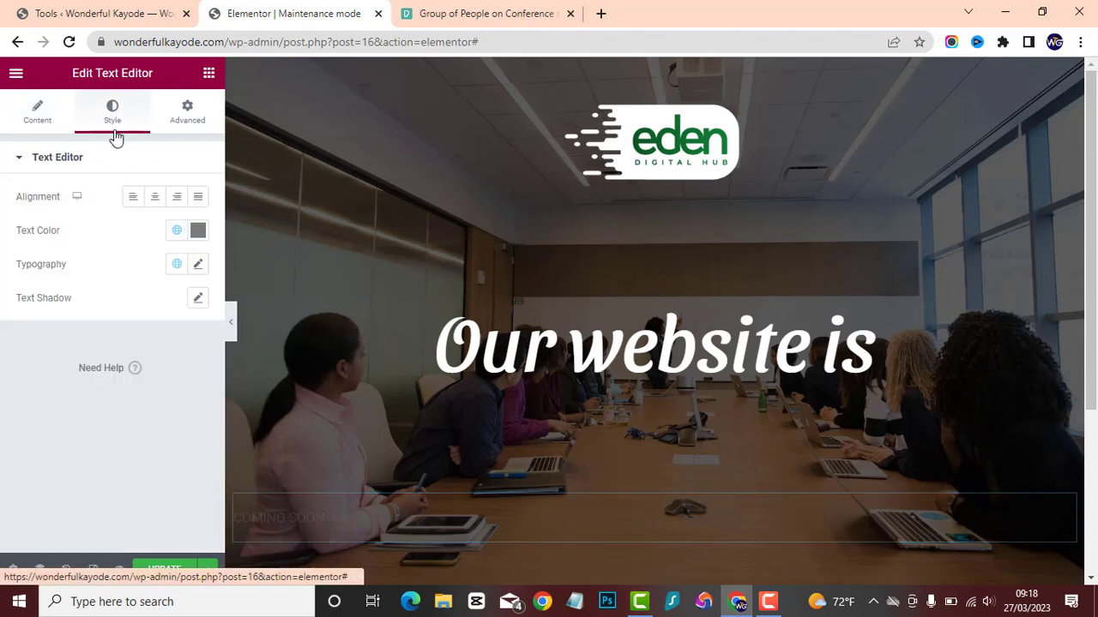
left_click(197, 229)
type("#FFFFFF")
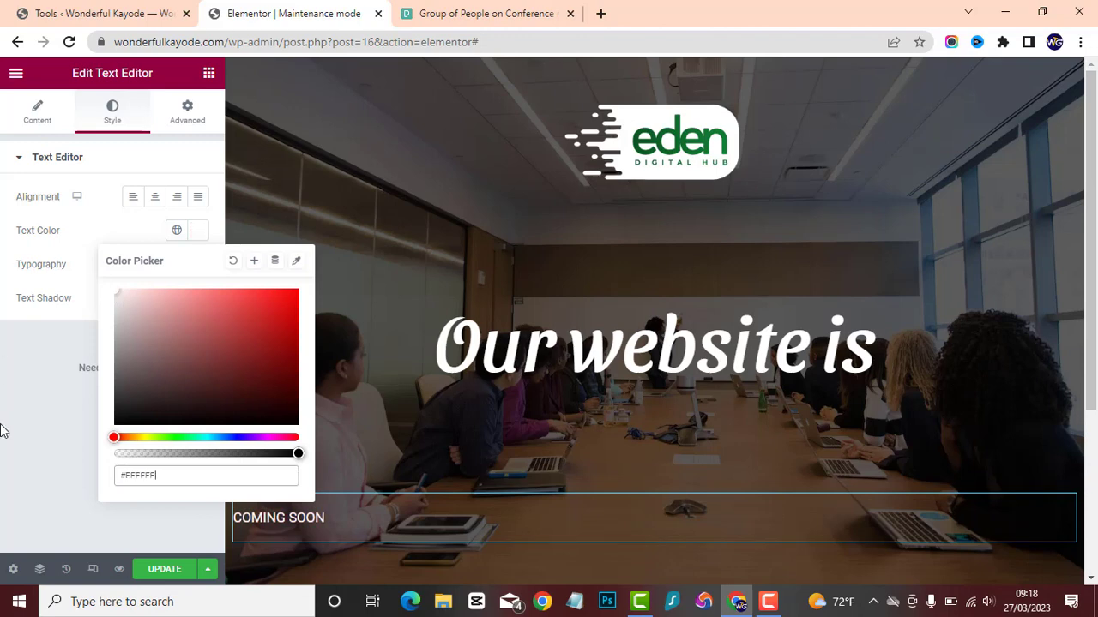
left_click(47, 435)
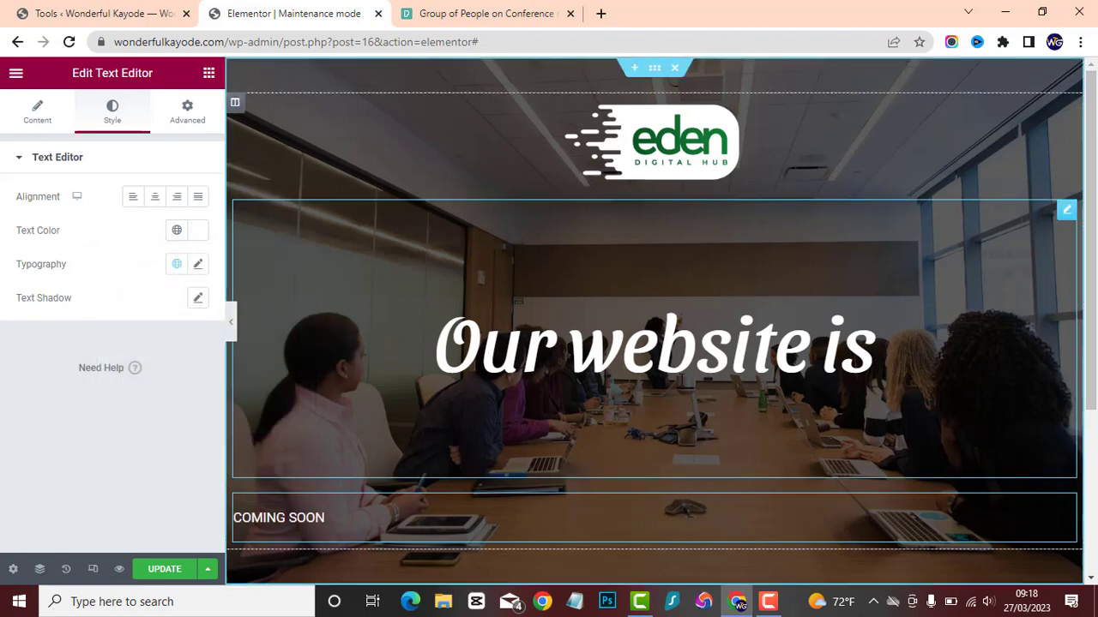
Change the text colour of "Our website is" to the bright yellow #FFDF00.
left_click(876, 351)
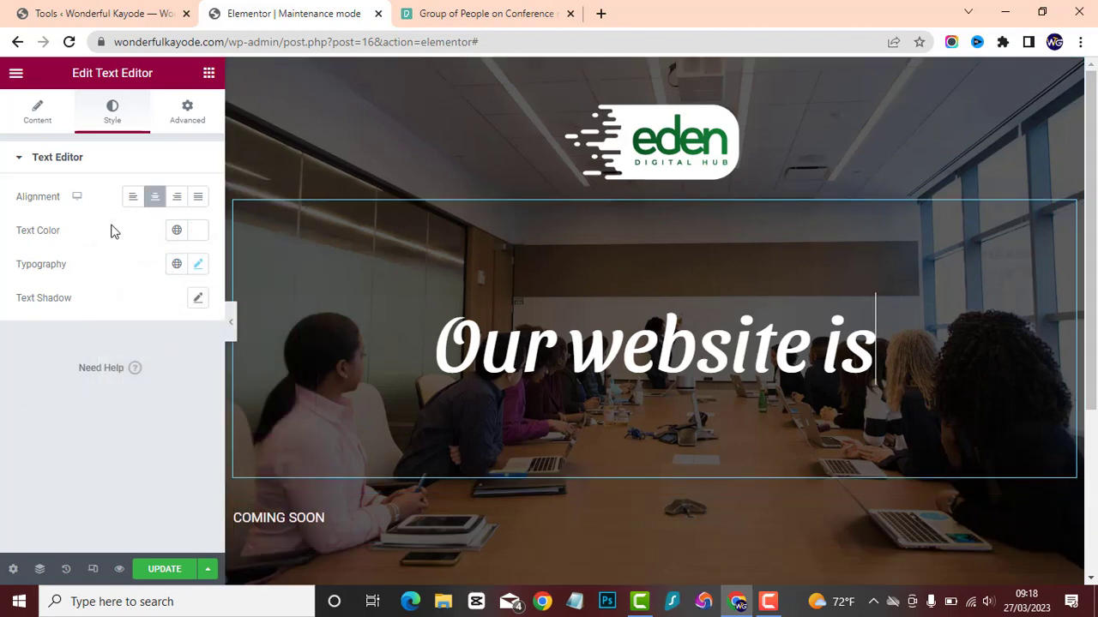
left_click(198, 231)
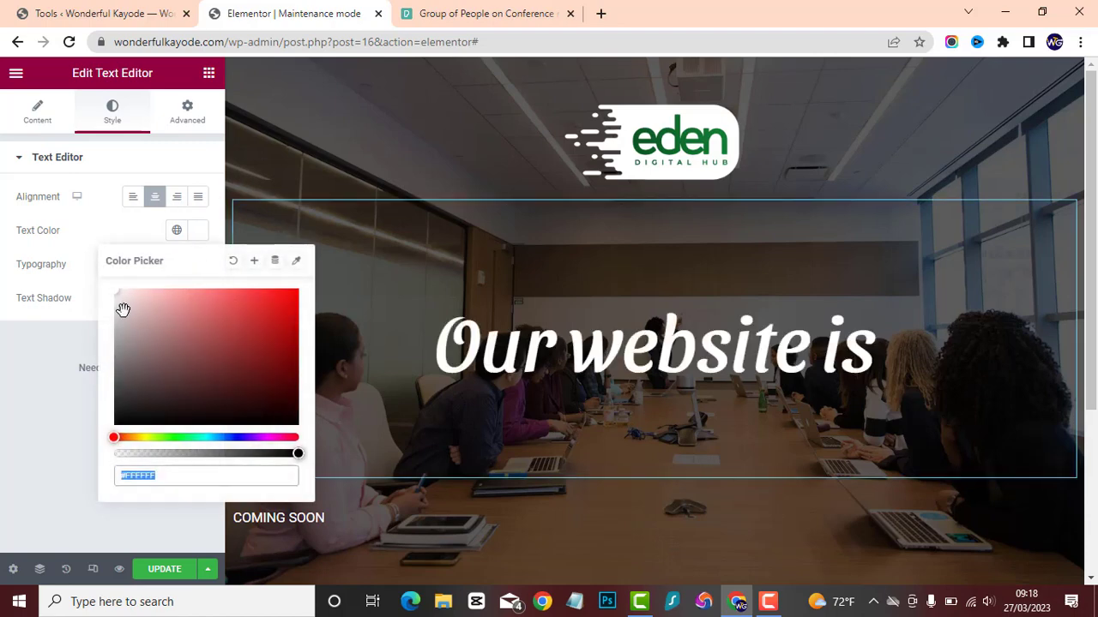
left_click_drag(122, 309, 187, 291)
left_click_drag(116, 436, 145, 438)
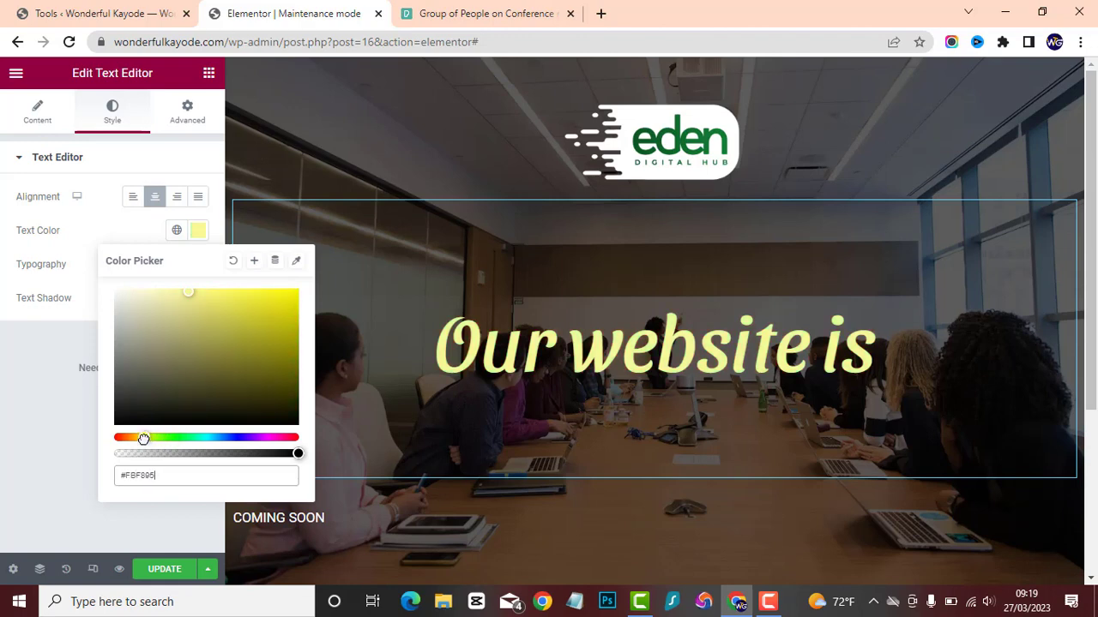
left_click_drag(200, 300, 294, 300)
left_click_drag(143, 435, 134, 436)
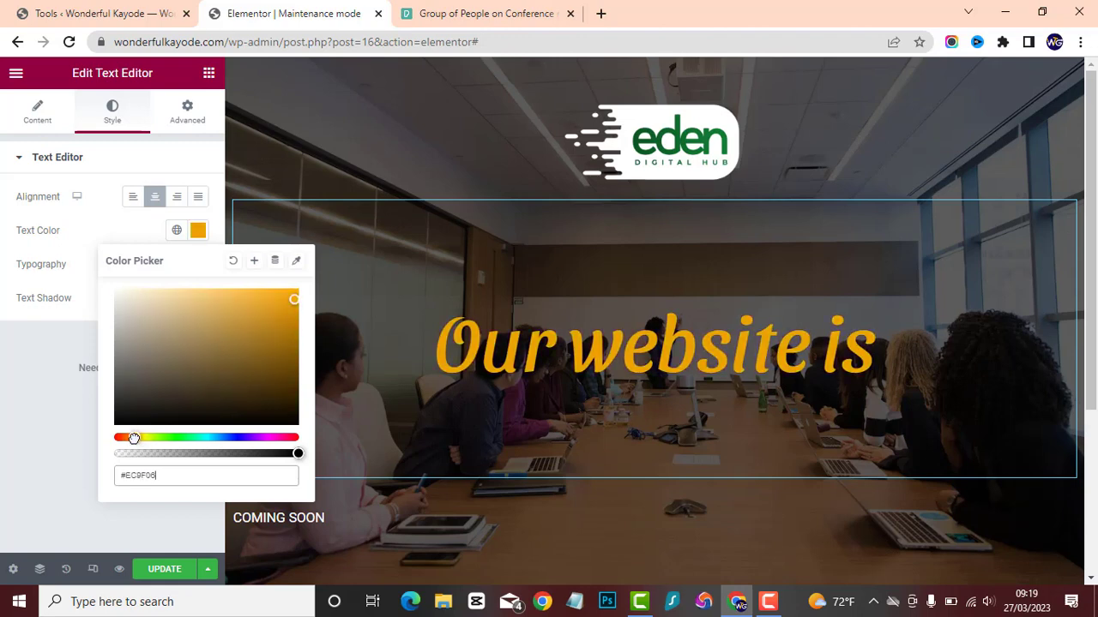
left_click_drag(293, 311, 306, 277)
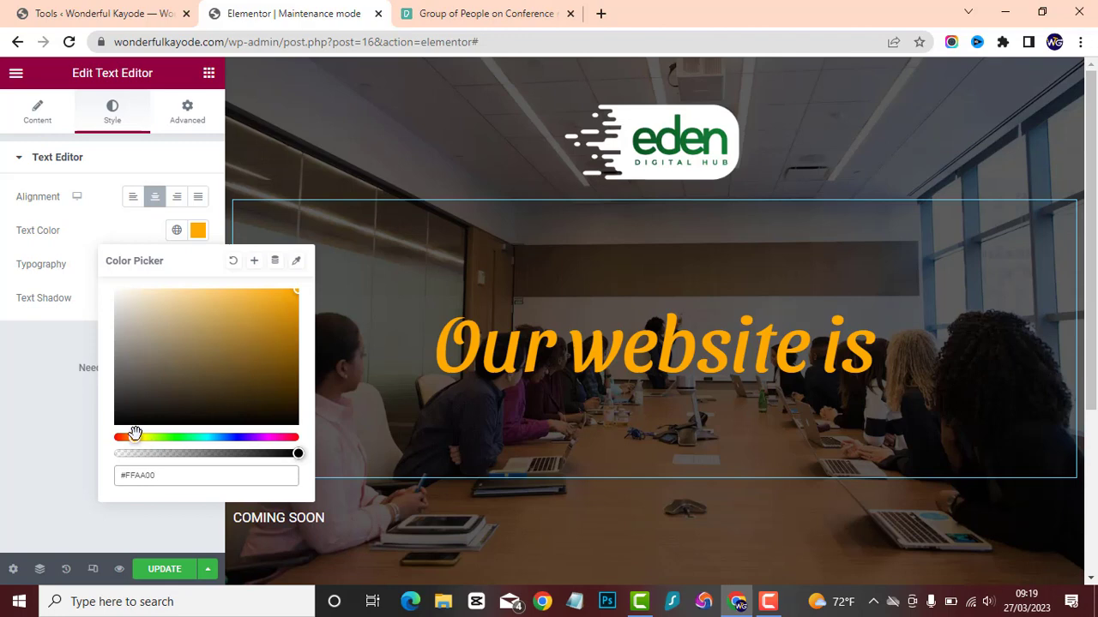
left_click_drag(139, 441, 140, 440)
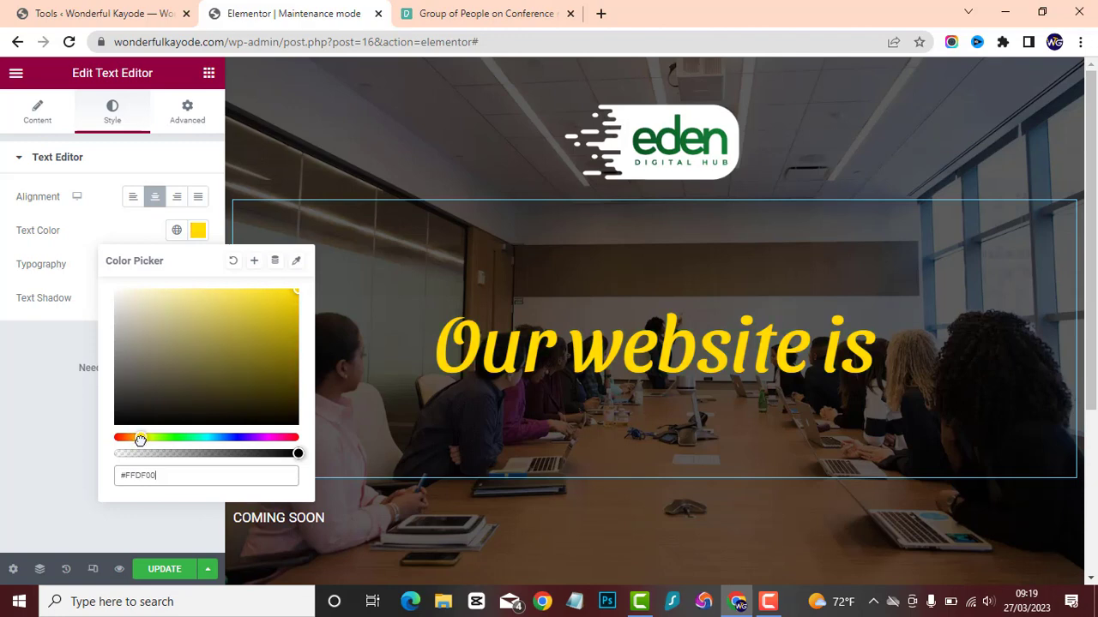
left_click(28, 404)
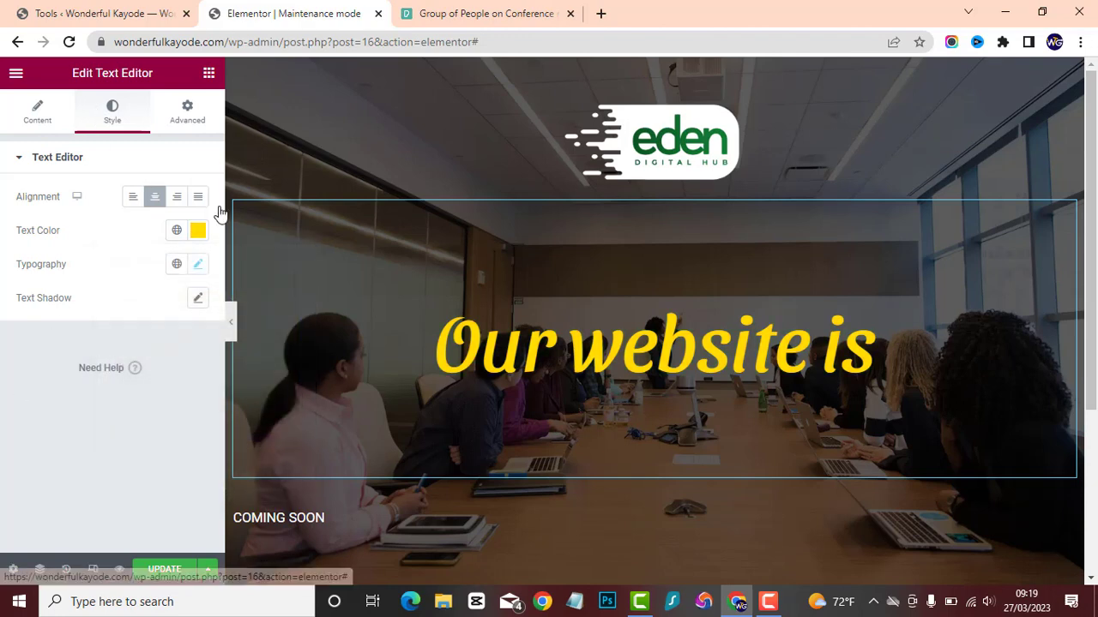
Enlarge the "COMING SOON" text to 90 px and centre it.
left_click(335, 511)
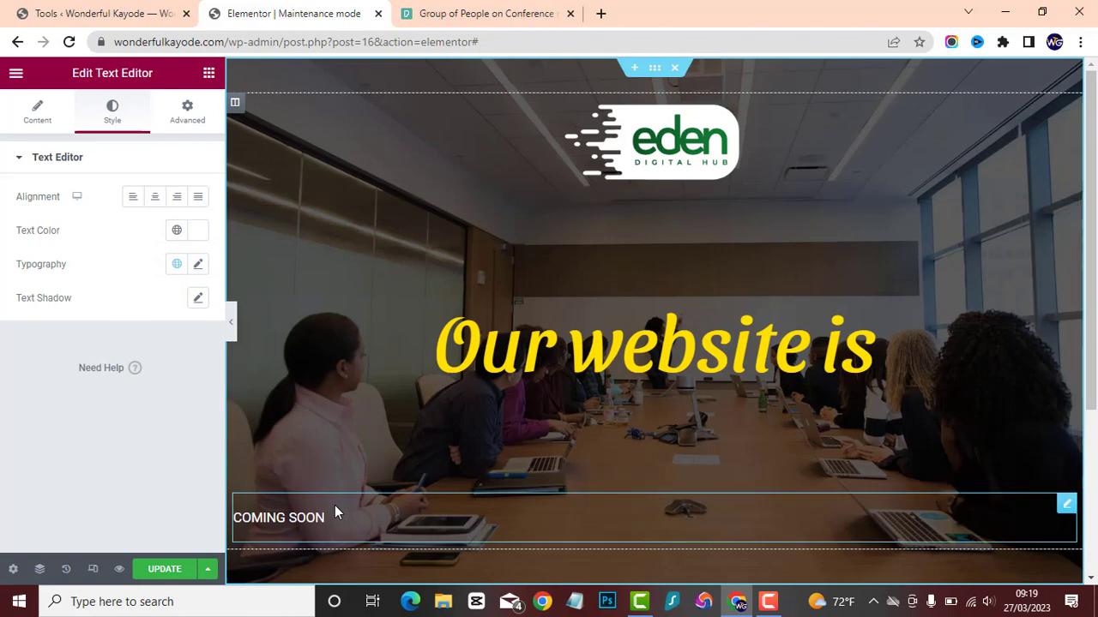
left_click(198, 265)
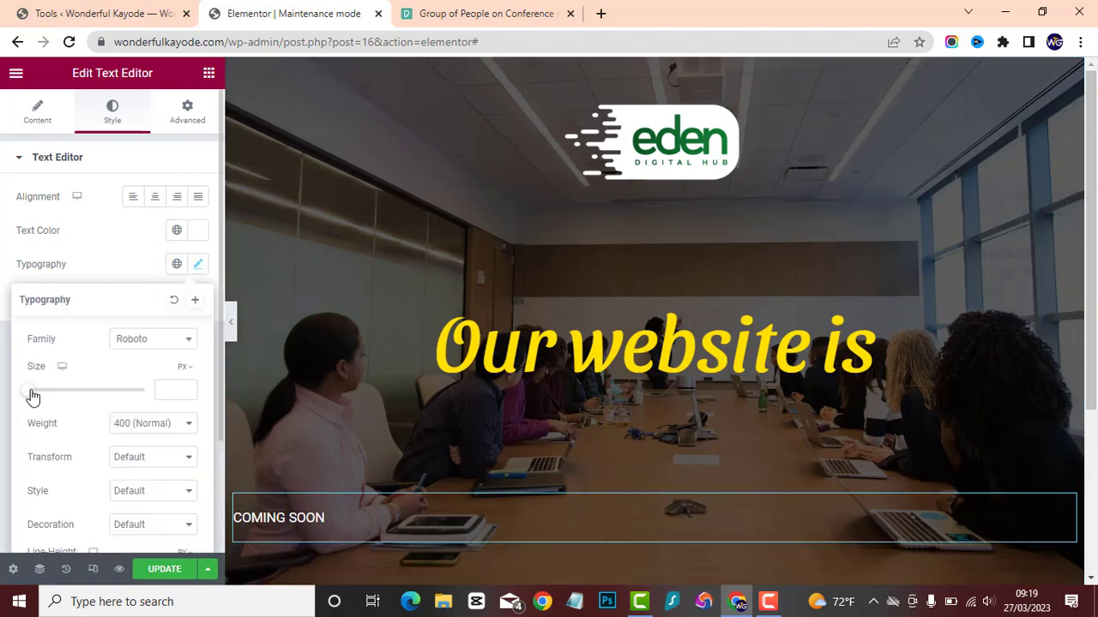
left_click_drag(31, 393, 81, 411)
left_click(109, 266)
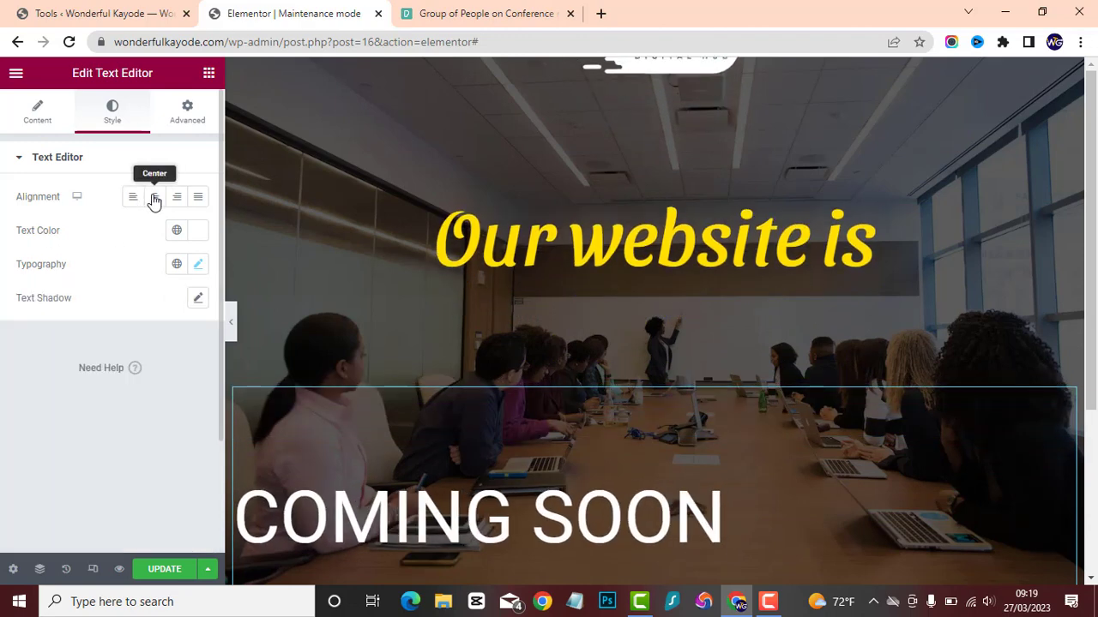
left_click(152, 199)
Set the font weight of the "COMING SOON" text to 700 (Bold).
left_click(197, 267)
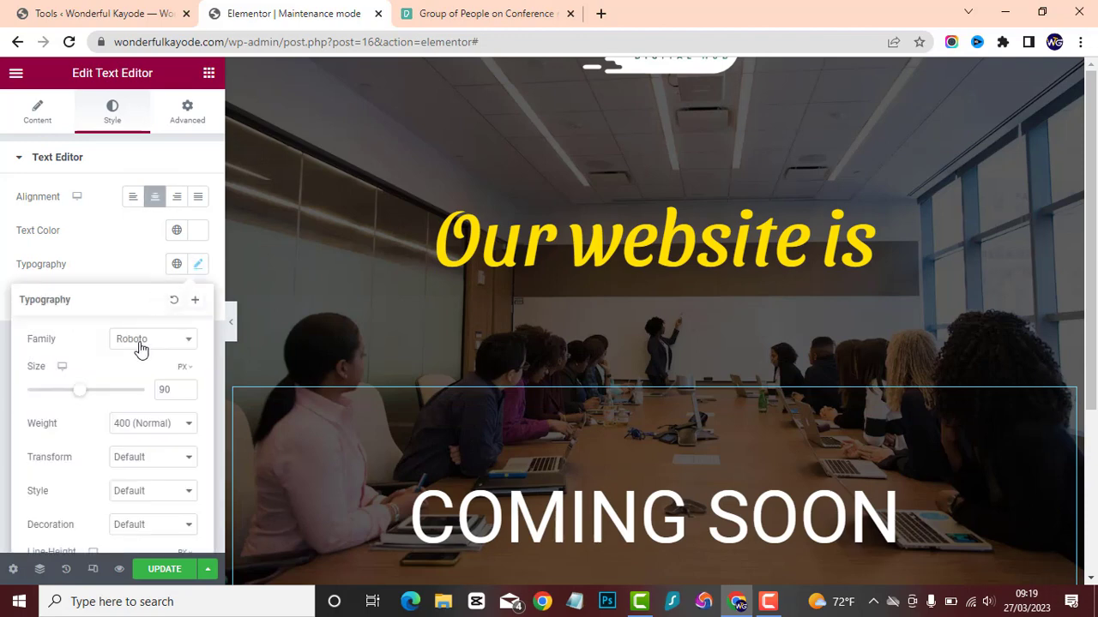
left_click(147, 420)
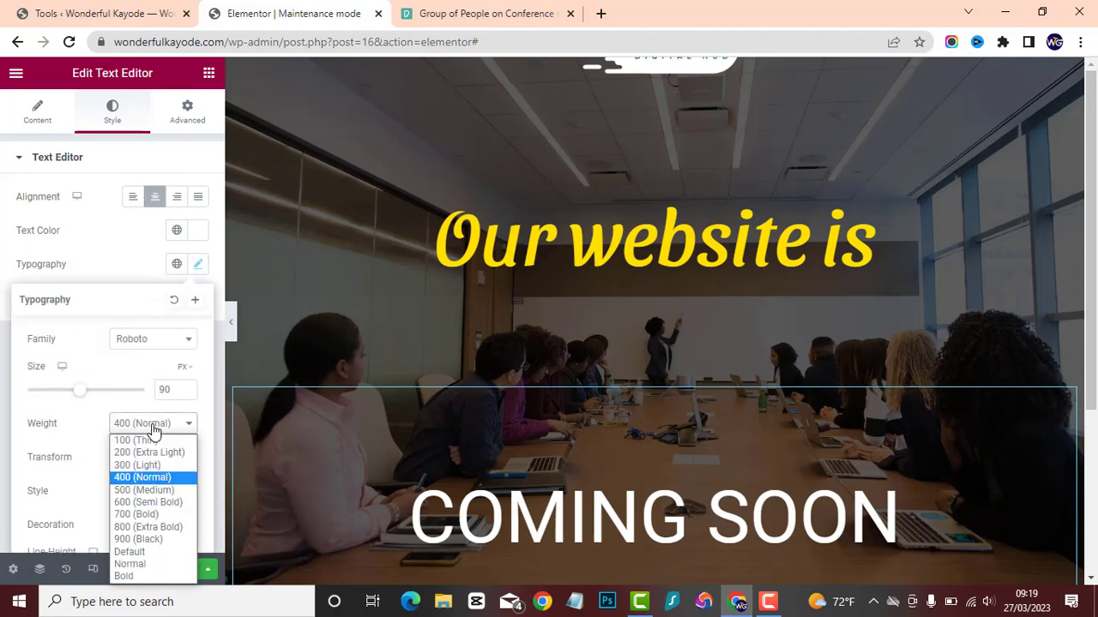
left_click(120, 422)
left_click(129, 428)
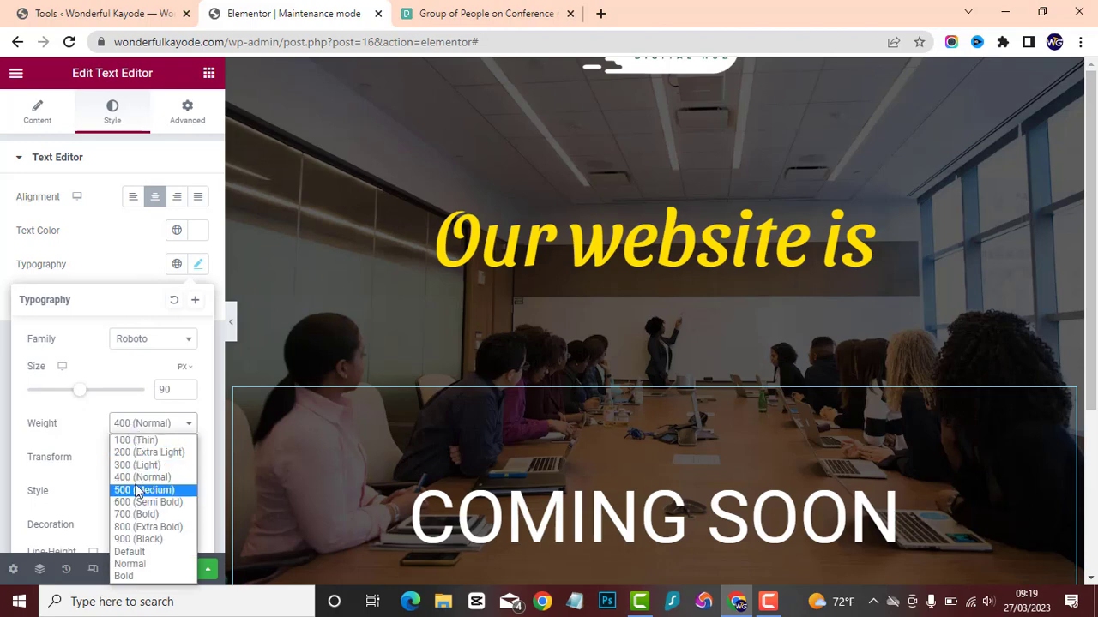
left_click(142, 514)
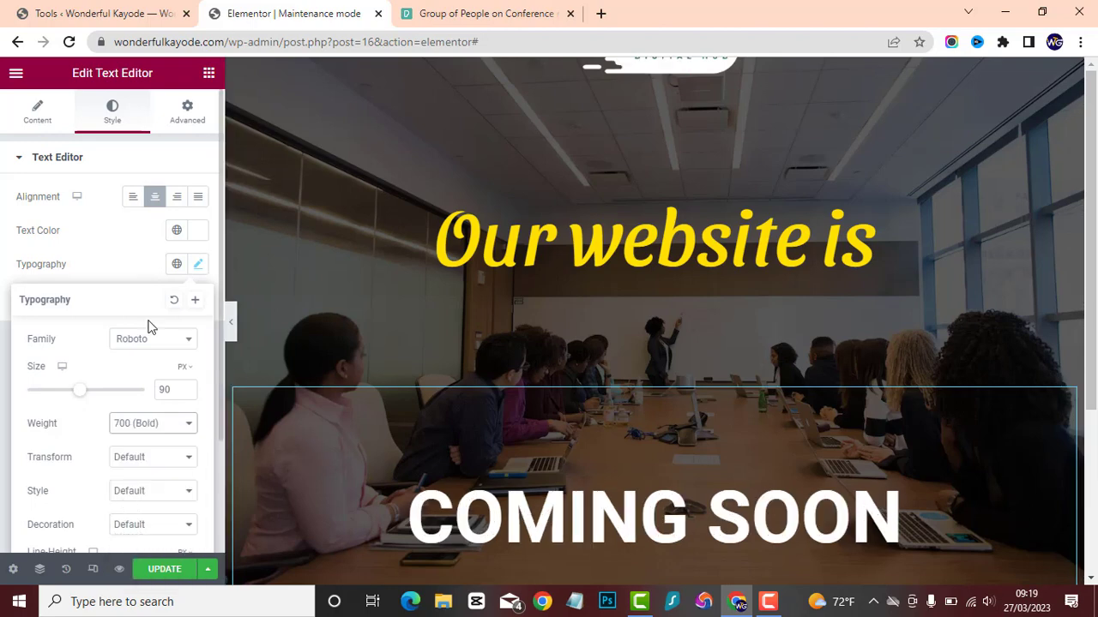
scroll(147, 326, "down", 1)
left_click(100, 190)
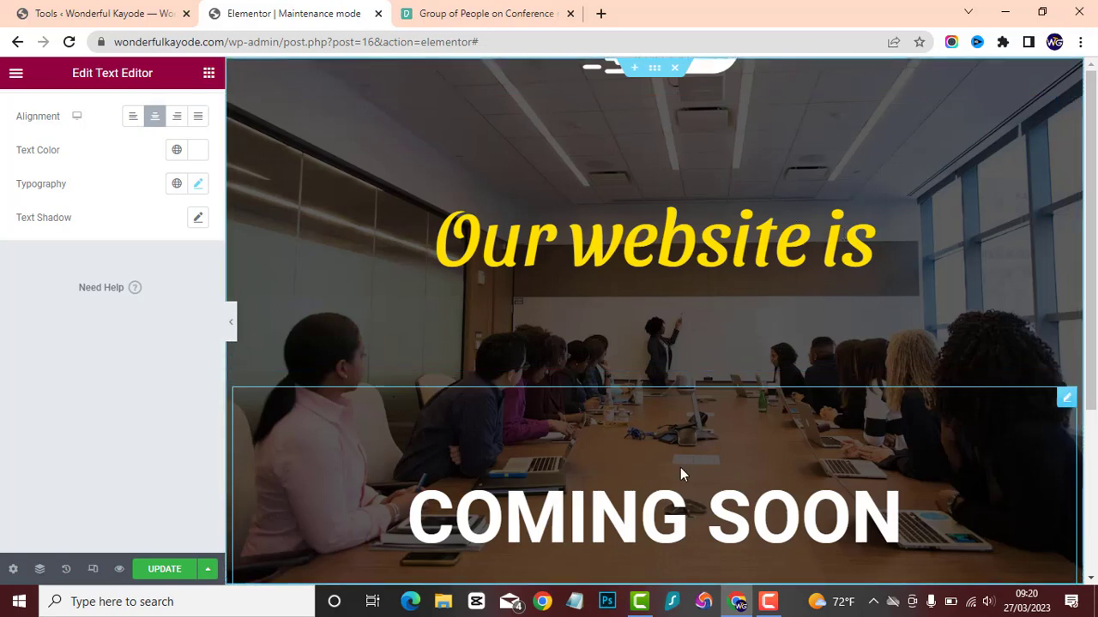
Set the line height of the "Our website is" text to 0 px.
left_click(782, 279)
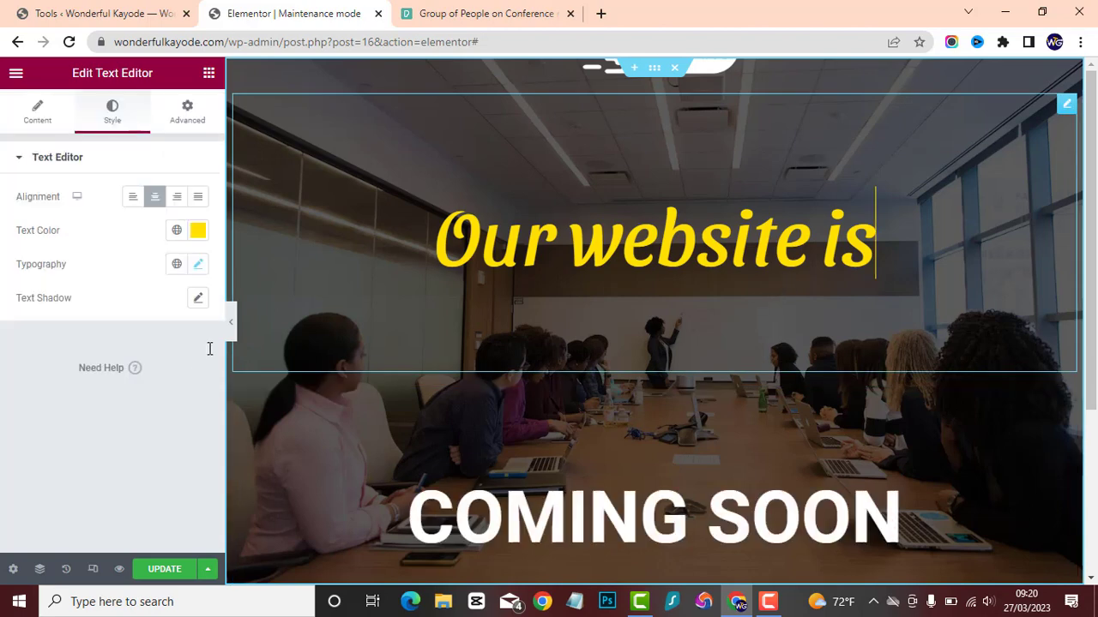
left_click(196, 266)
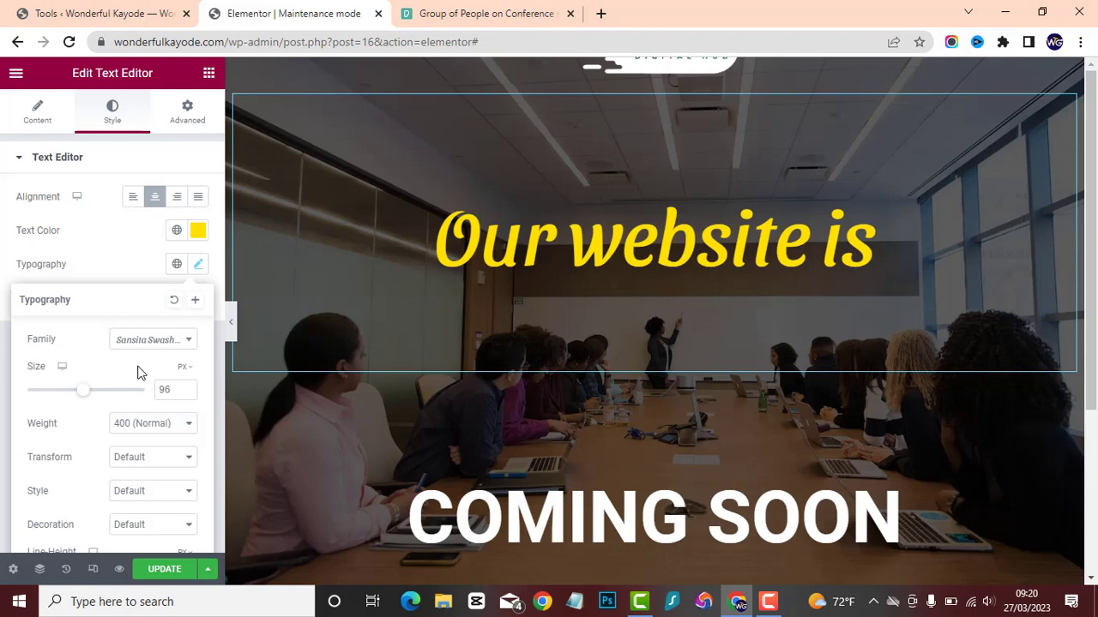
scroll(137, 373, "down", 2)
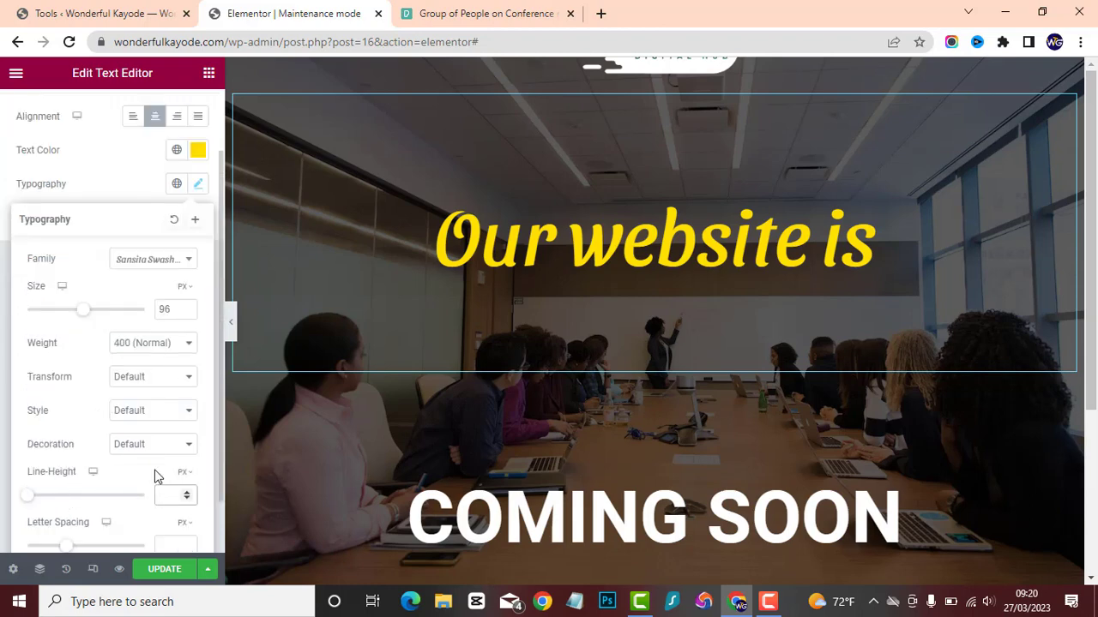
type("0")
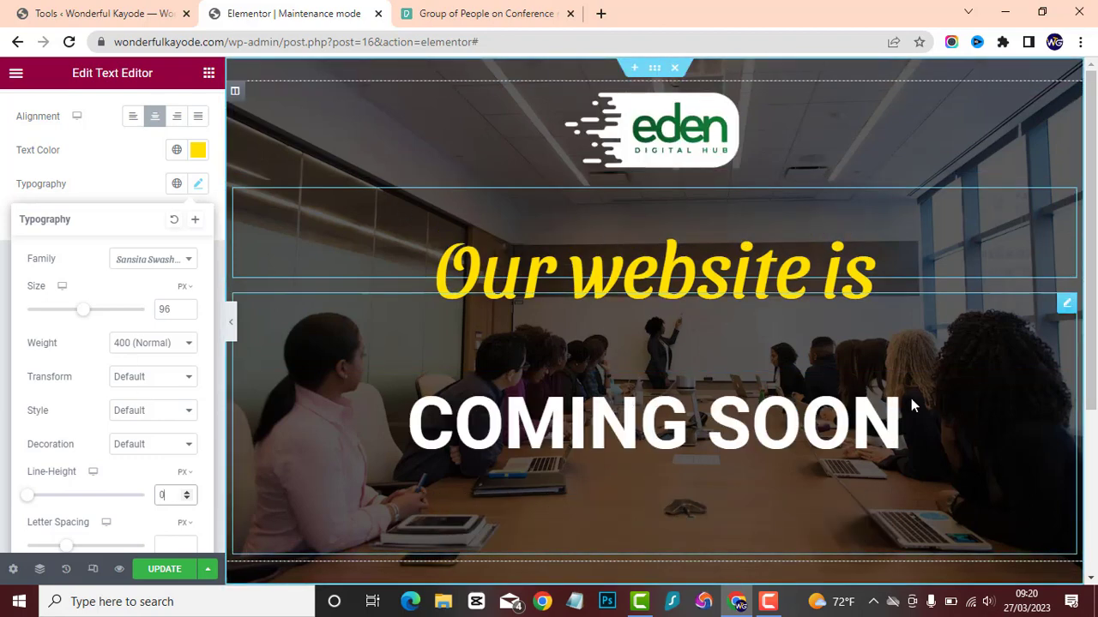
Set the line height of the "COMING SOON" text to 0 px and check the layout at full width.
left_click(942, 396)
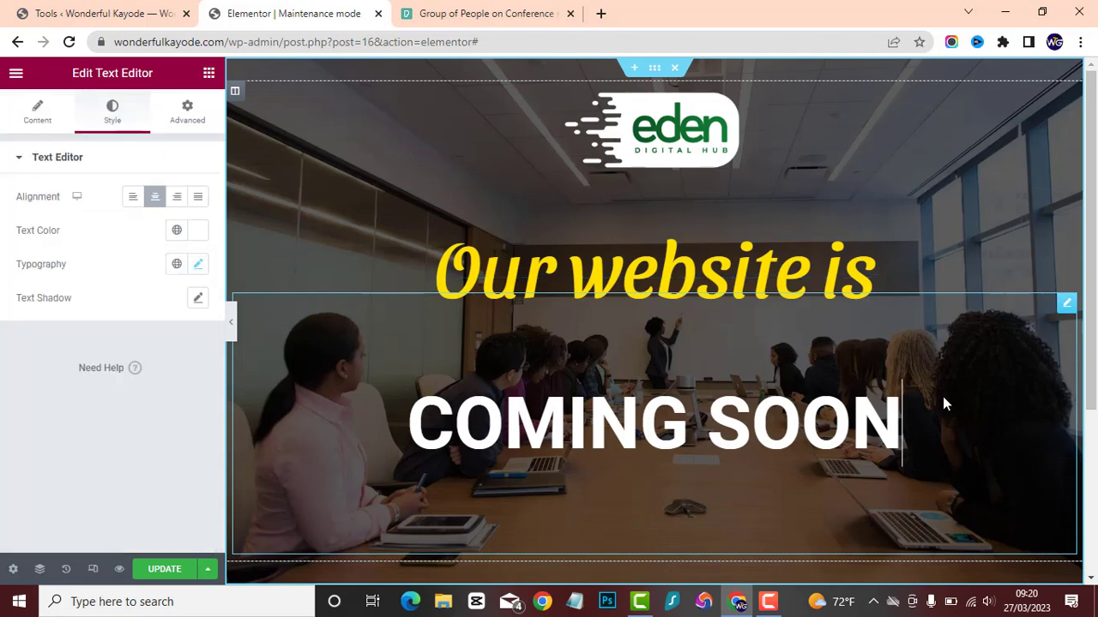
left_click(198, 267)
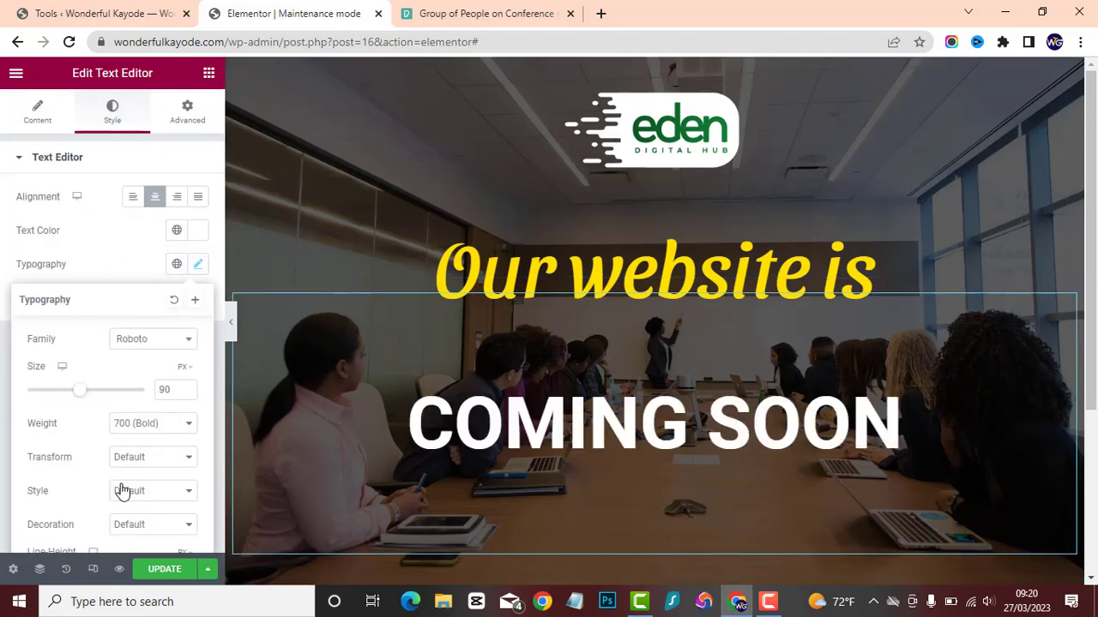
scroll(107, 482, "down", 1)
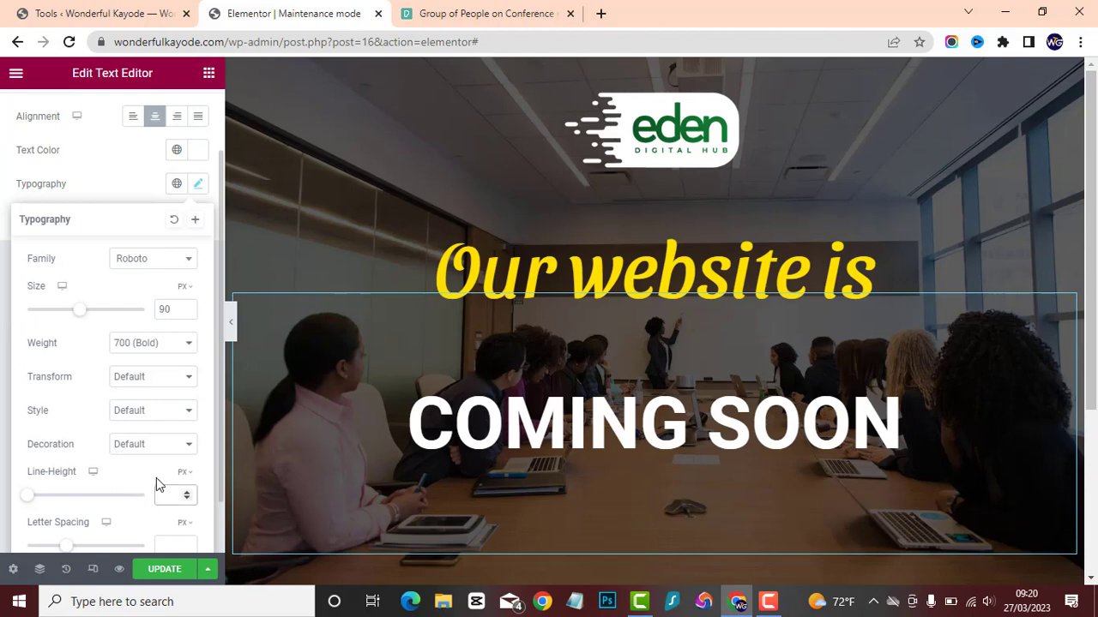
type("0")
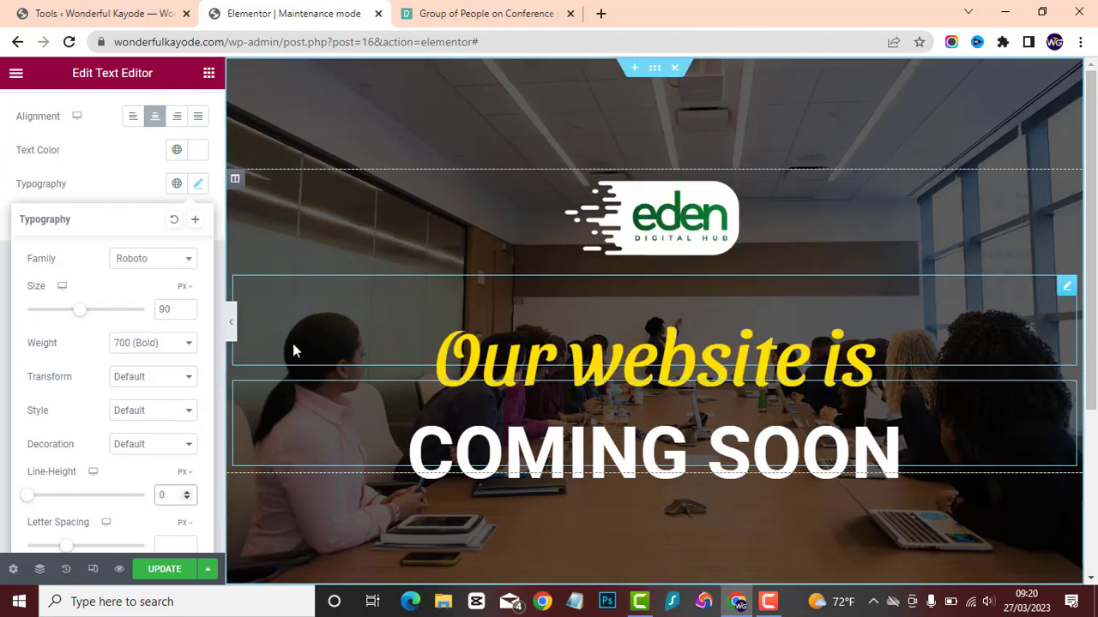
left_click(232, 323)
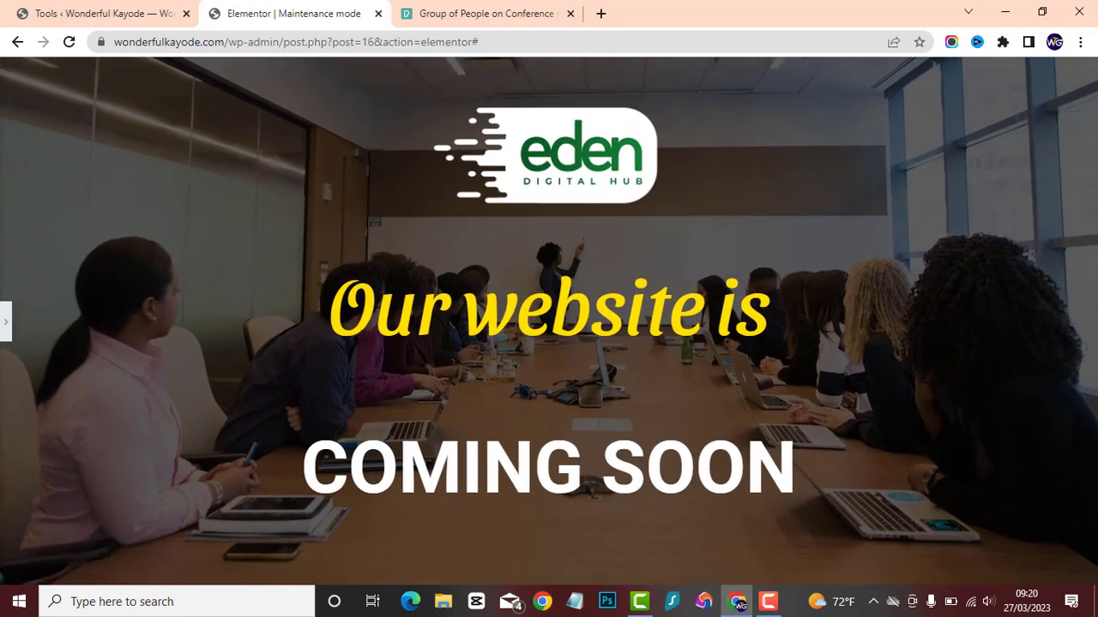
left_click(4, 324)
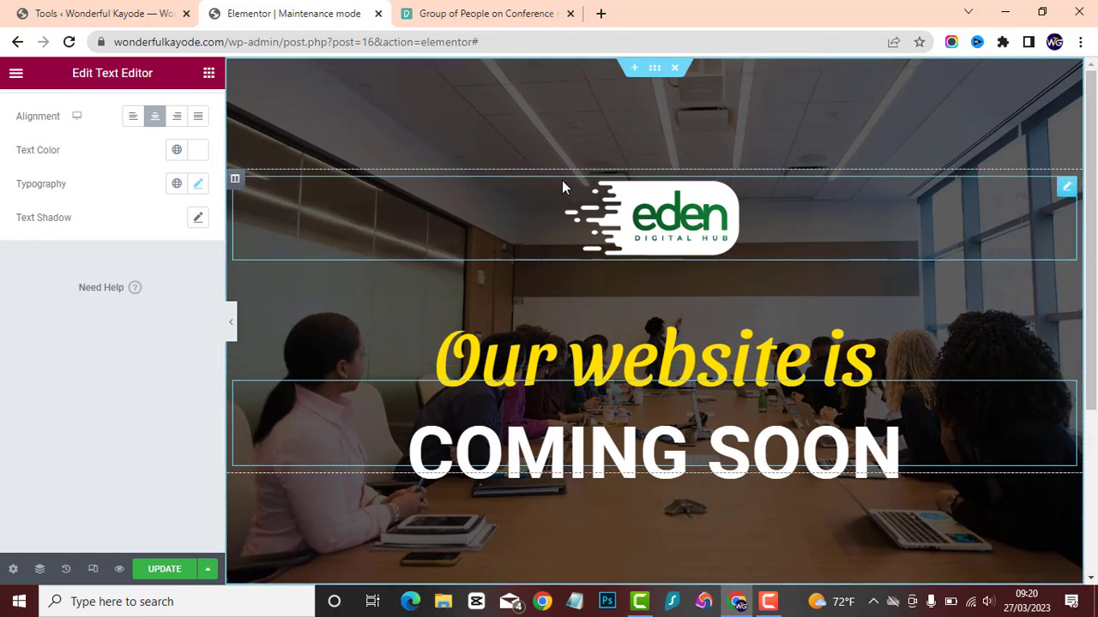
Darken the section's background overlay by raising its opacity to 0.82.
left_click(655, 69)
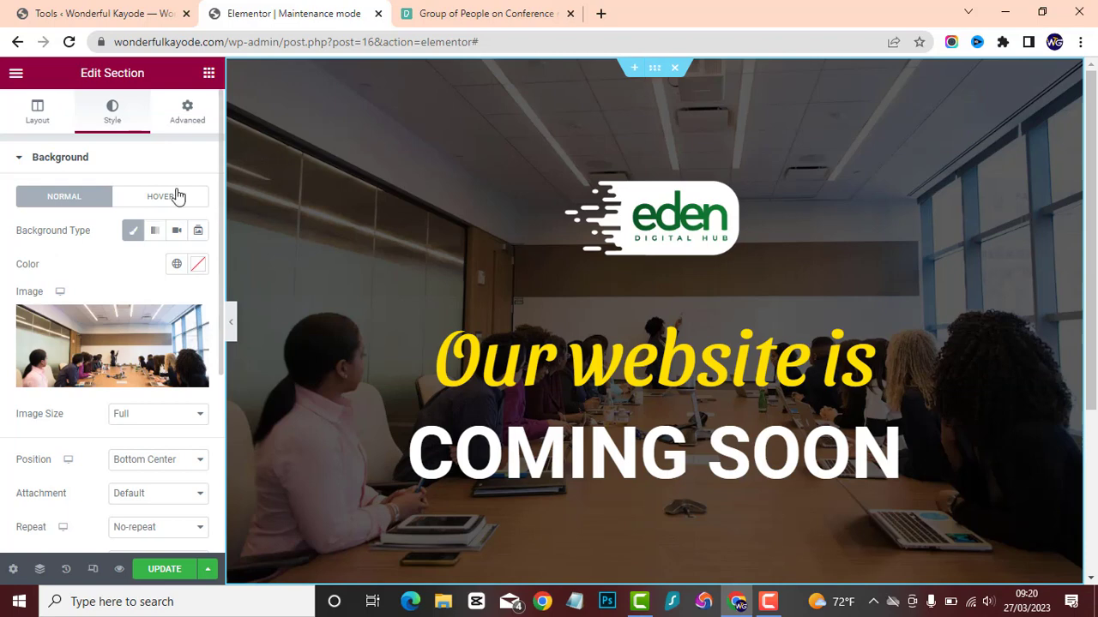
scroll(51, 442, "down", 4)
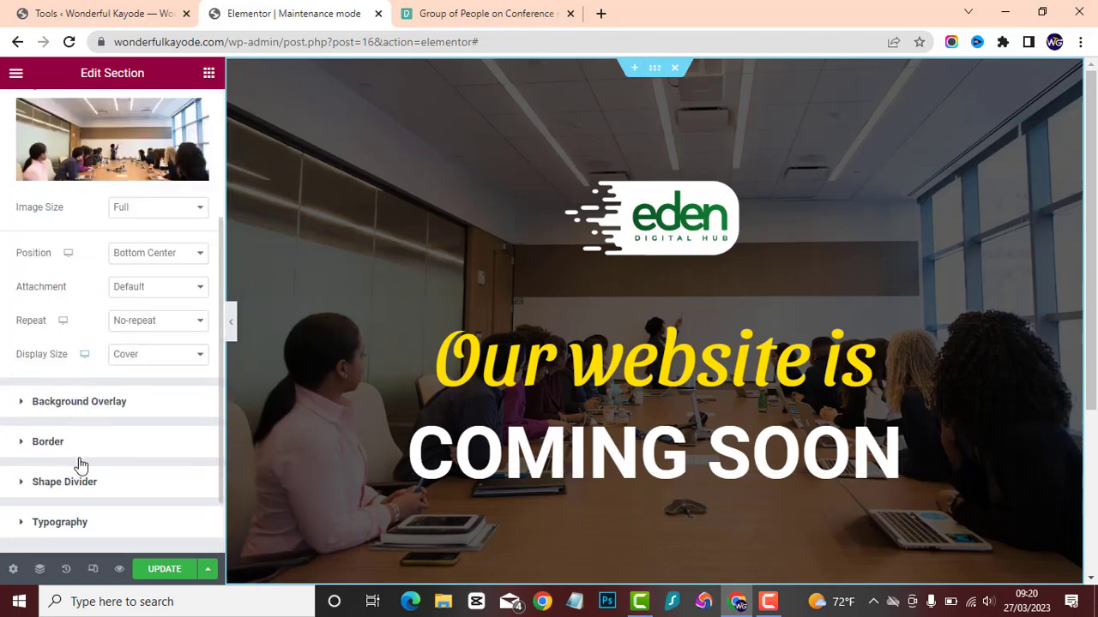
left_click(104, 410)
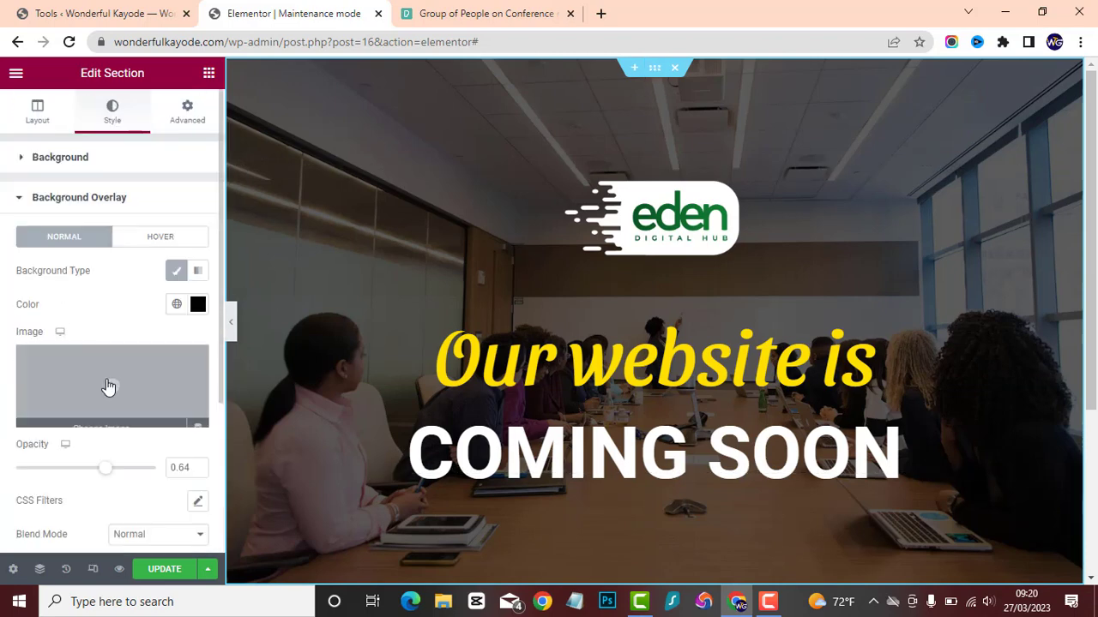
left_click_drag(99, 479, 137, 471)
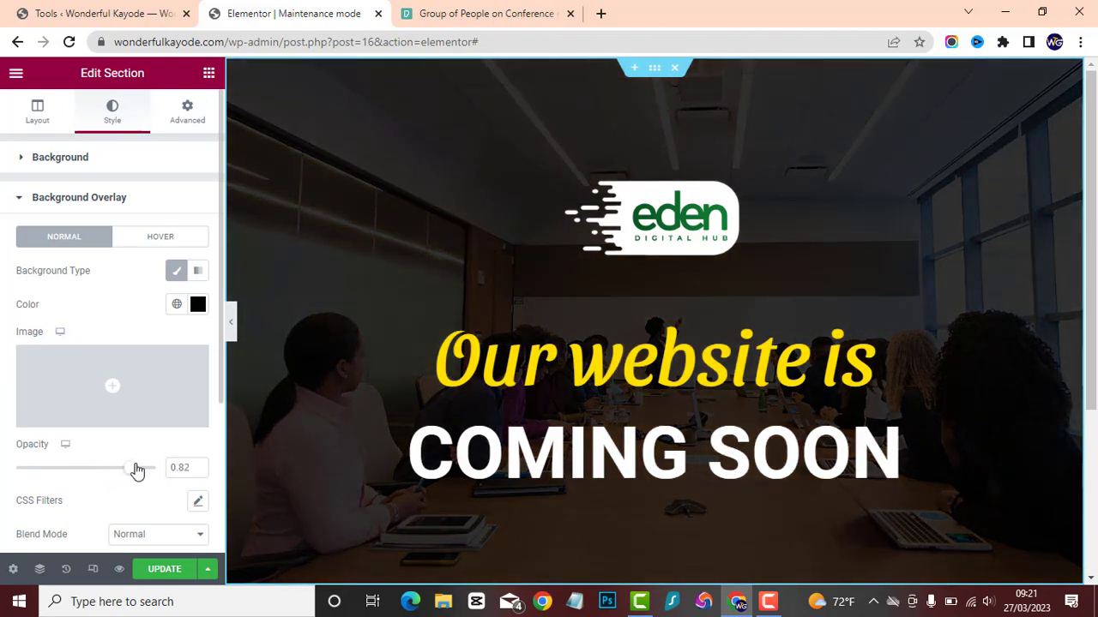
Unlink the margins of the "COMING SOON" text, set its top margin to -45 px and check the layout at full width.
left_click(691, 468)
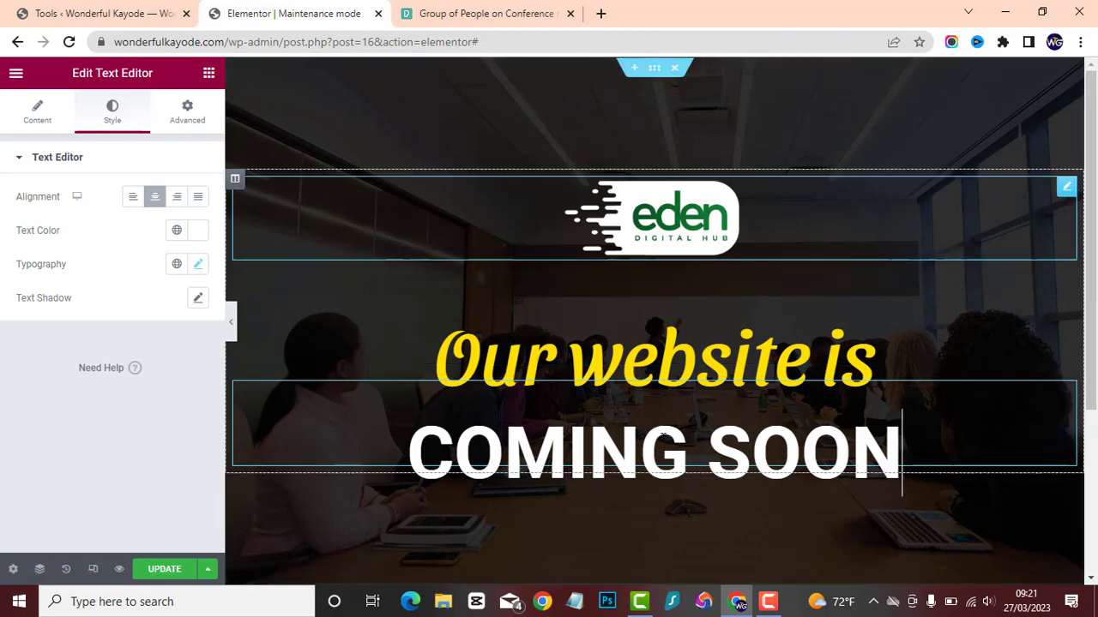
left_click(181, 120)
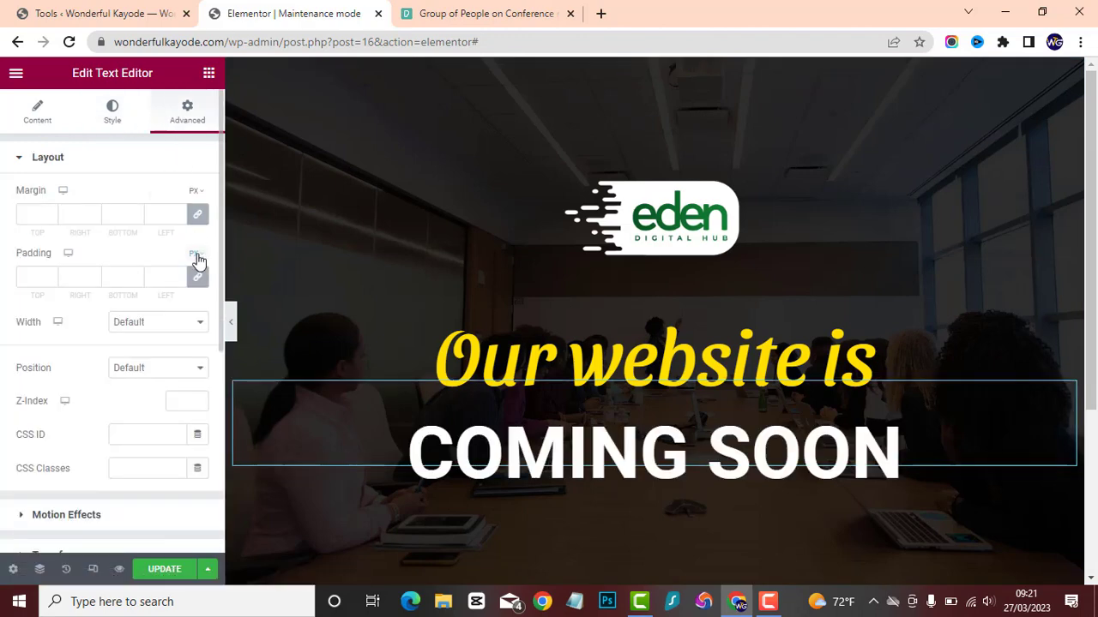
left_click(198, 214)
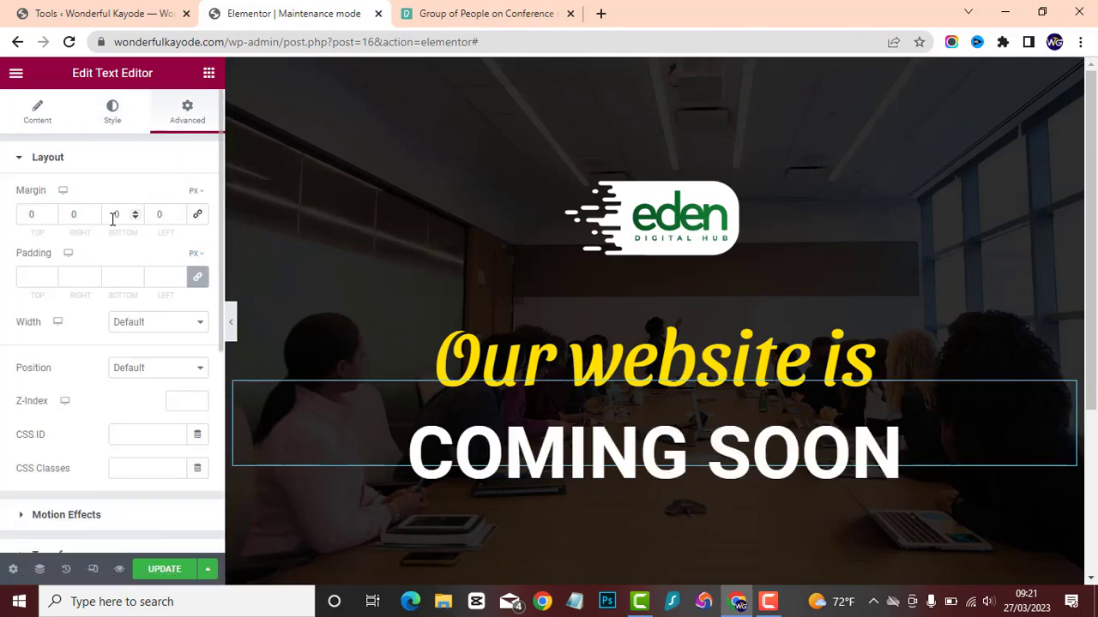
left_click(49, 218)
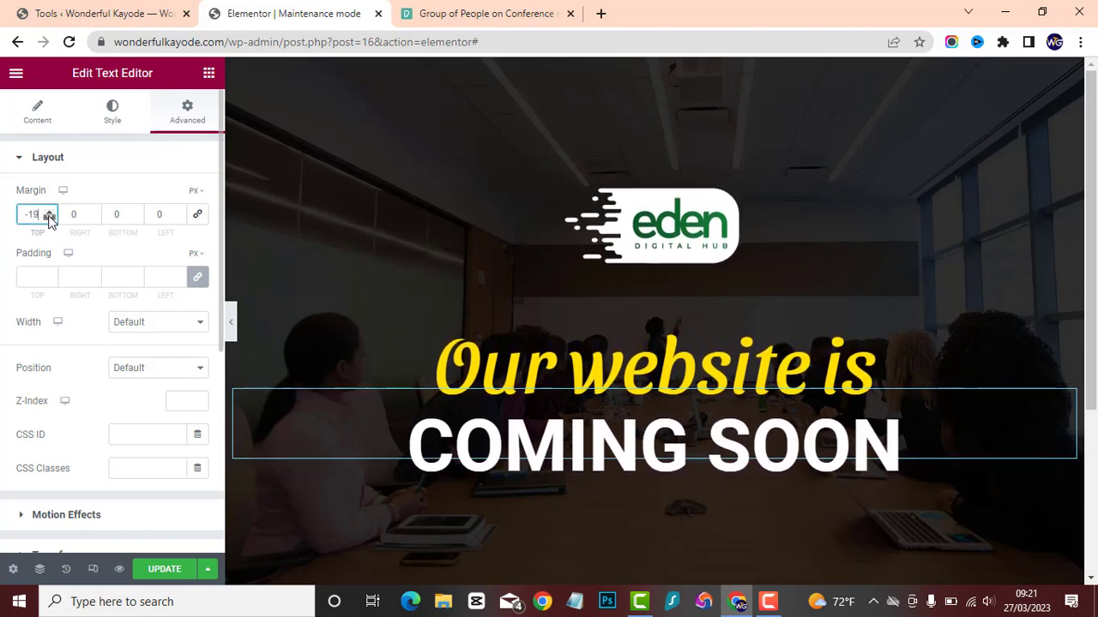
left_click_drag(49, 218, 49, 218)
left_click(230, 326)
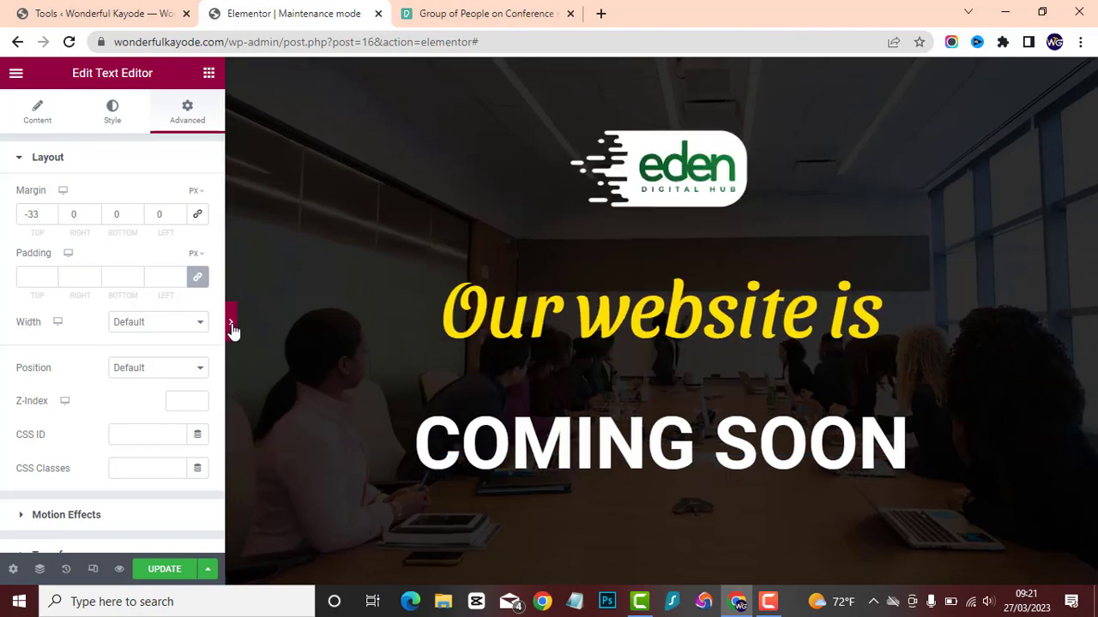
left_click(4, 324)
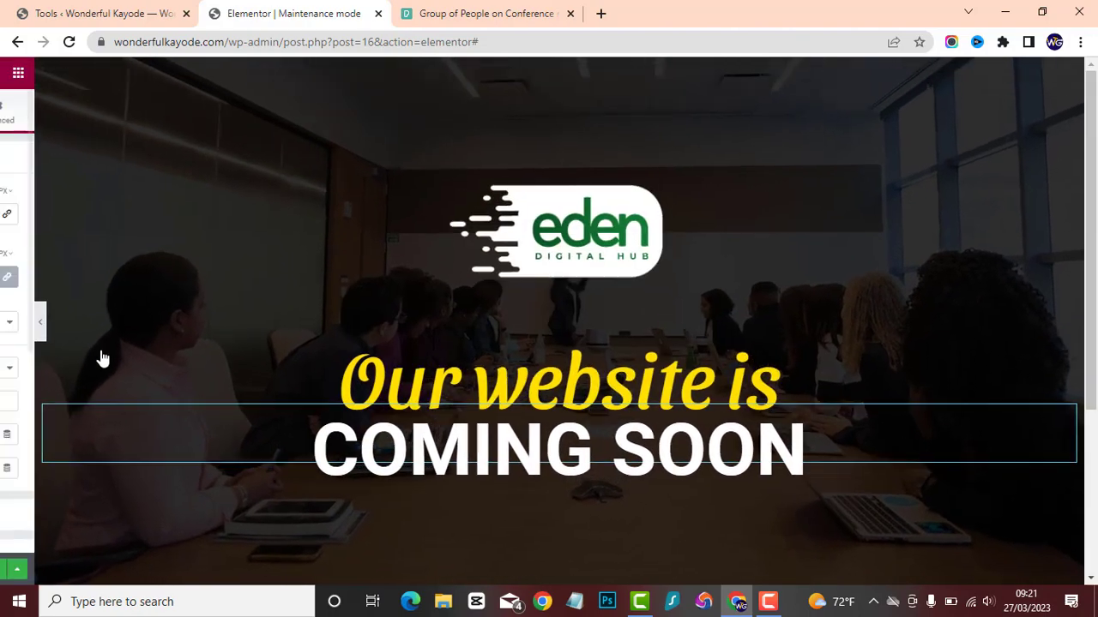
left_click(231, 323)
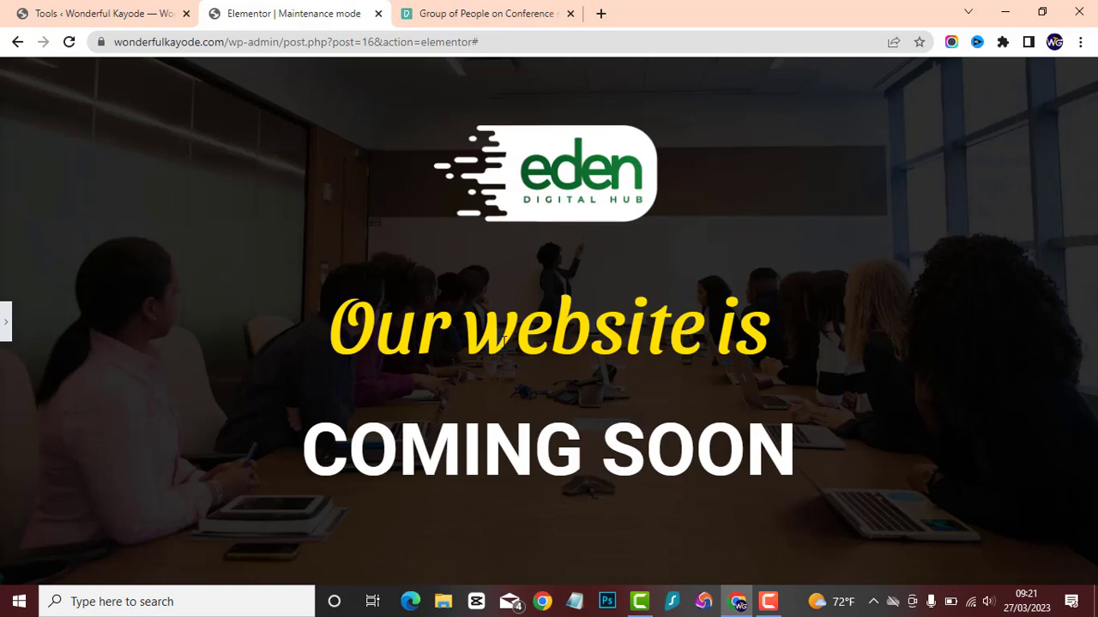
left_click(5, 324)
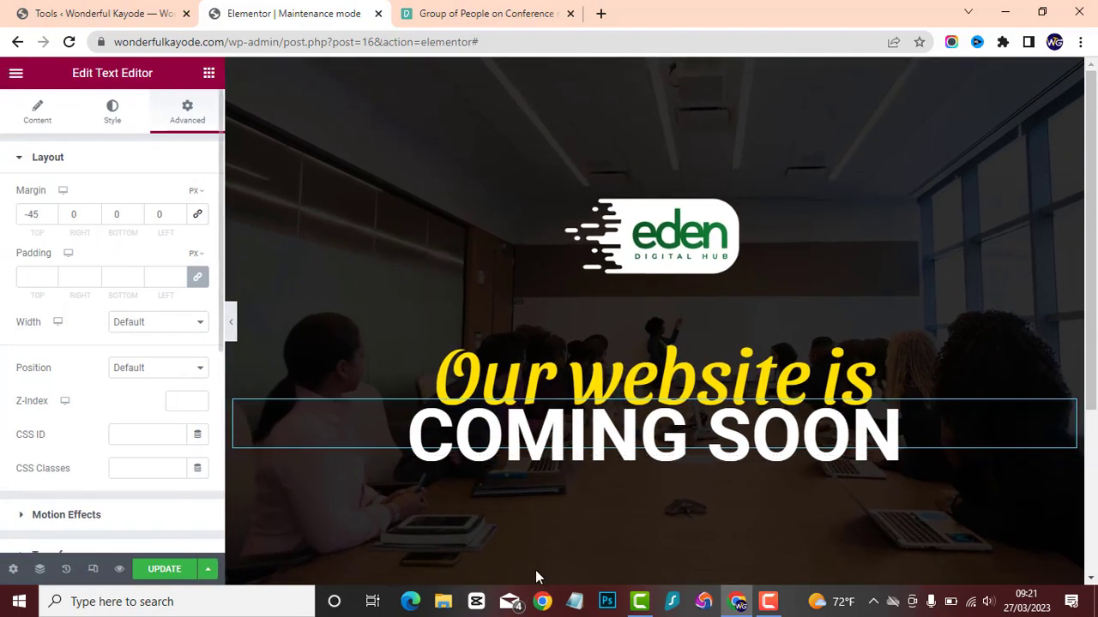
Add a Divider widget below "COMING SOON", colour it white, #FFFFFF, and check it at full width.
left_click(208, 74)
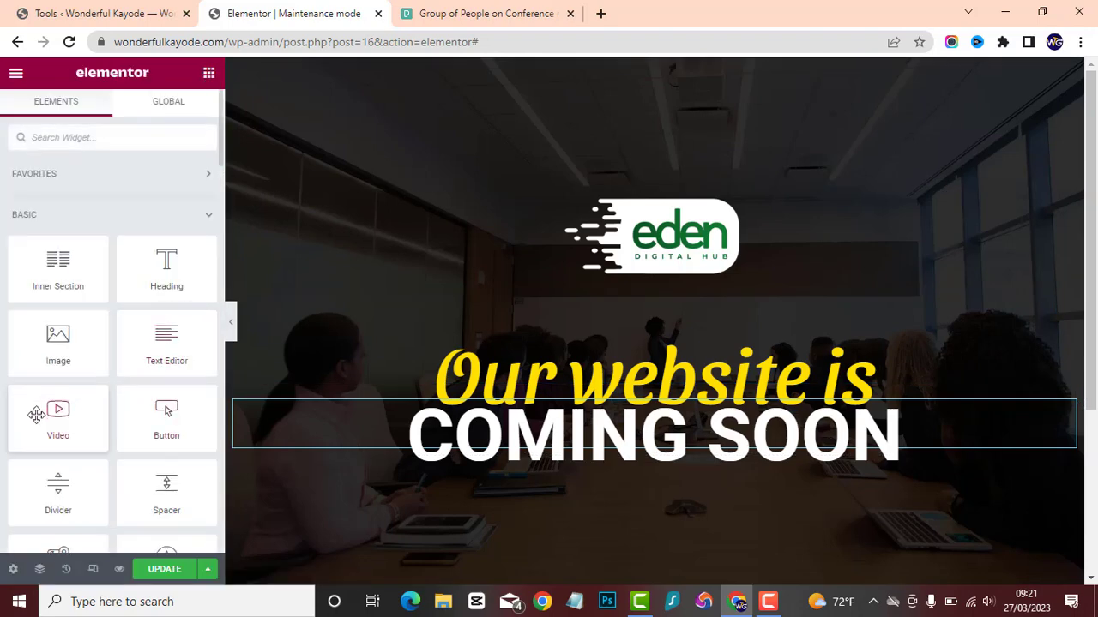
left_click_drag(57, 487, 718, 456)
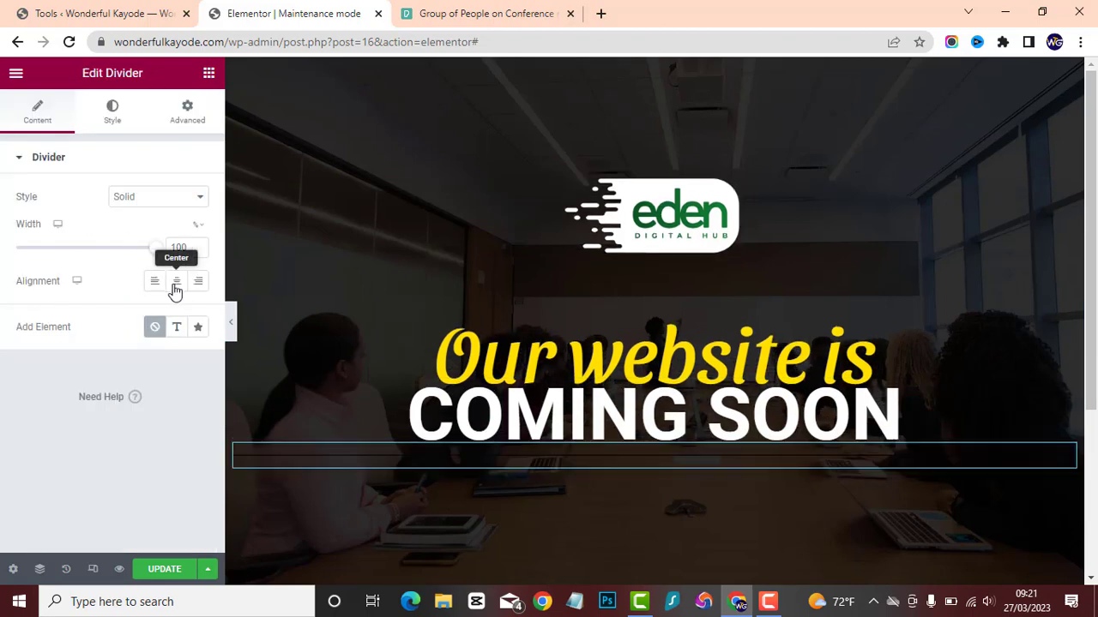
left_click(112, 120)
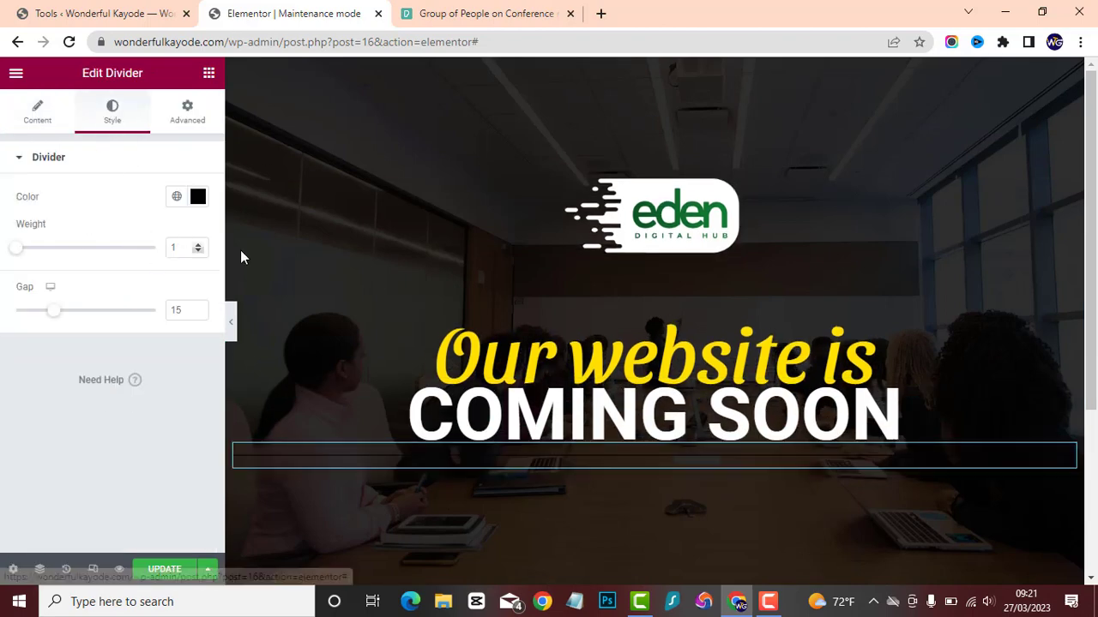
left_click(198, 197)
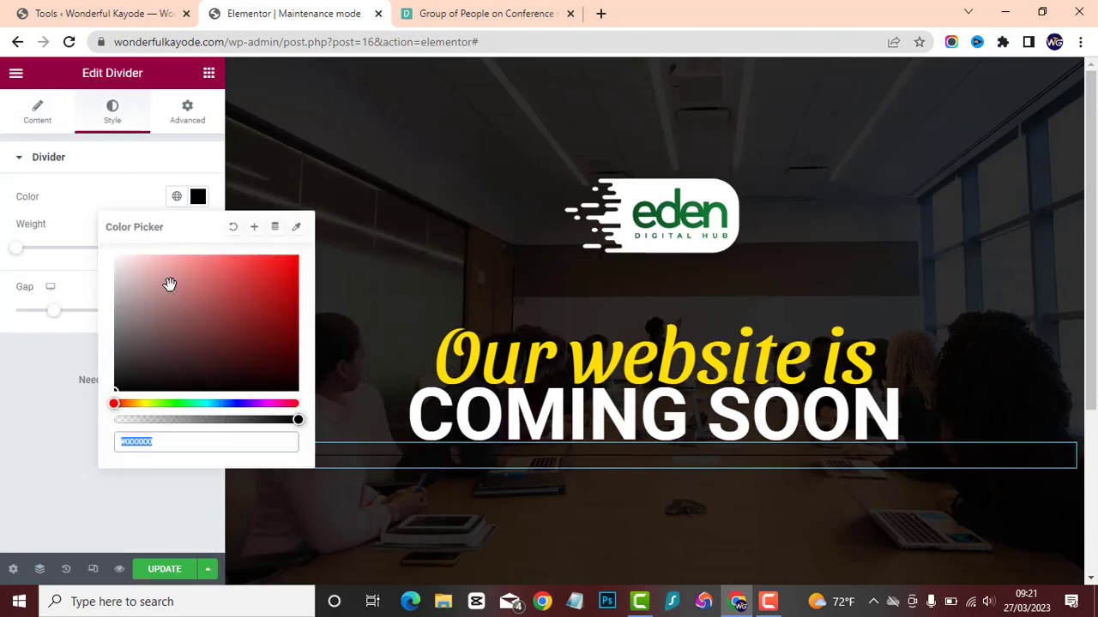
left_click(80, 158)
left_click(150, 165)
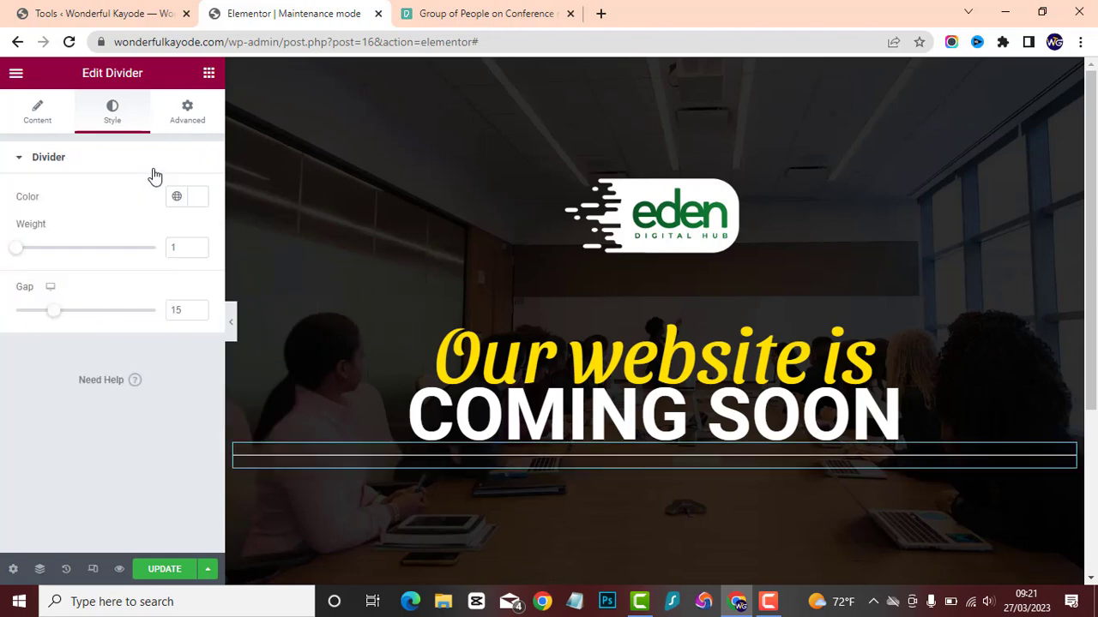
left_click(232, 325)
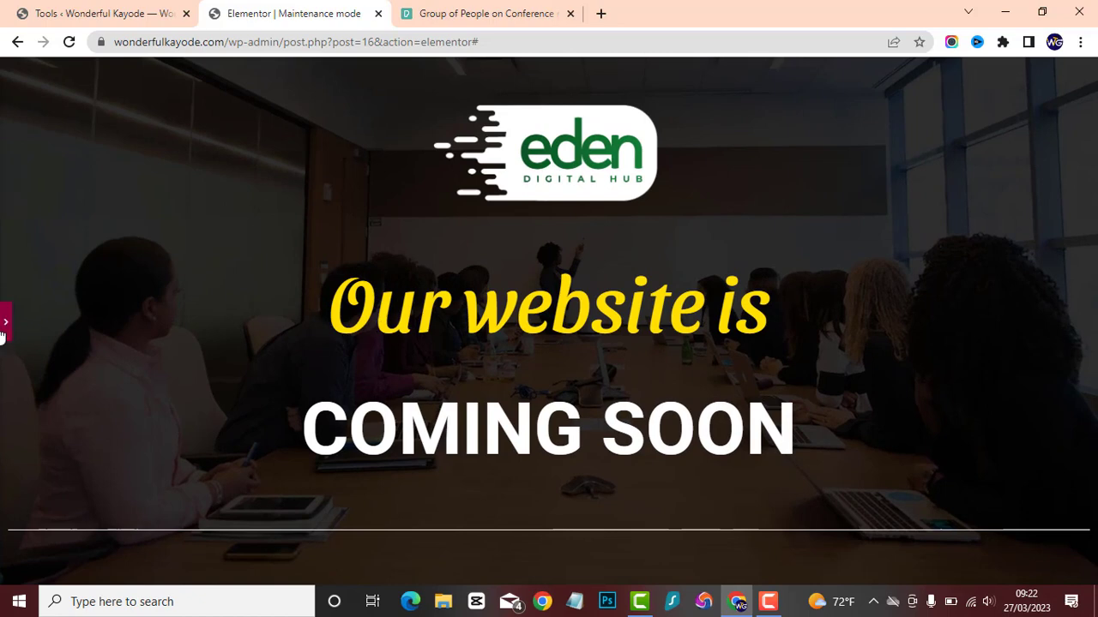
left_click(5, 324)
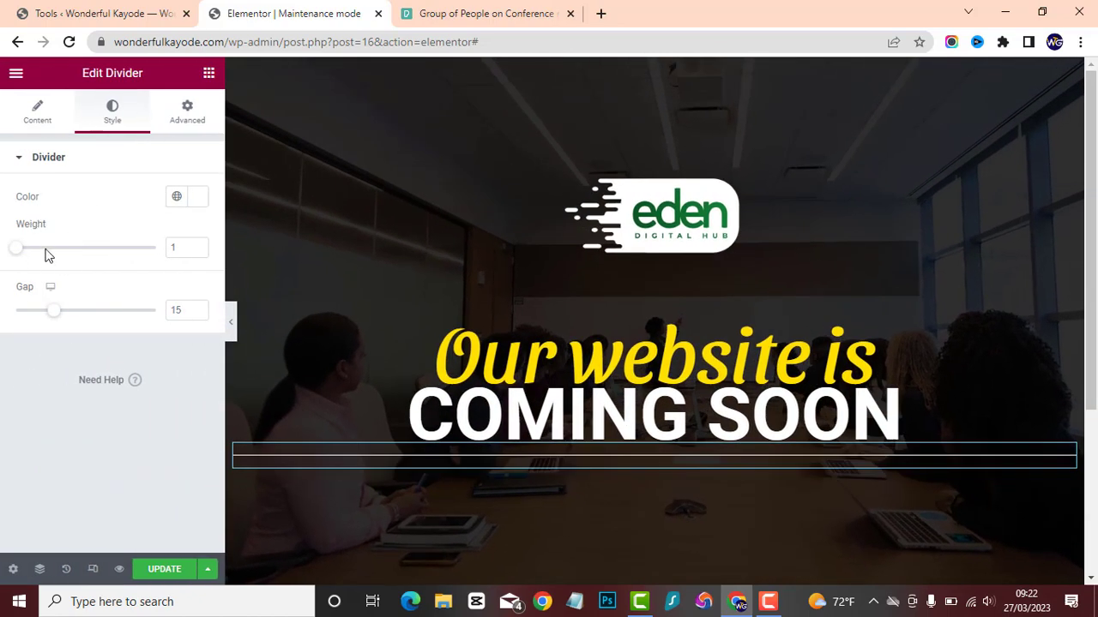
Set the divider's weight to 1.8 and its gap to 2.
left_click(198, 246)
left_click(198, 247)
left_click_drag(57, 313, 3, 318)
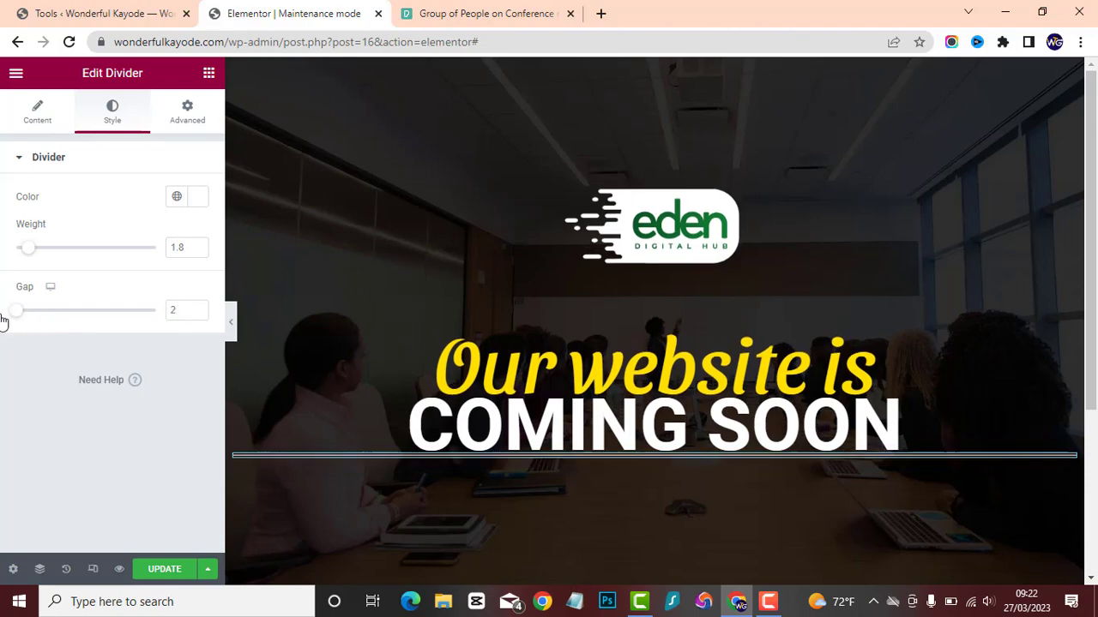
Set the divider's width to 52%, centre it, and check the layout at full width.
left_click(230, 322)
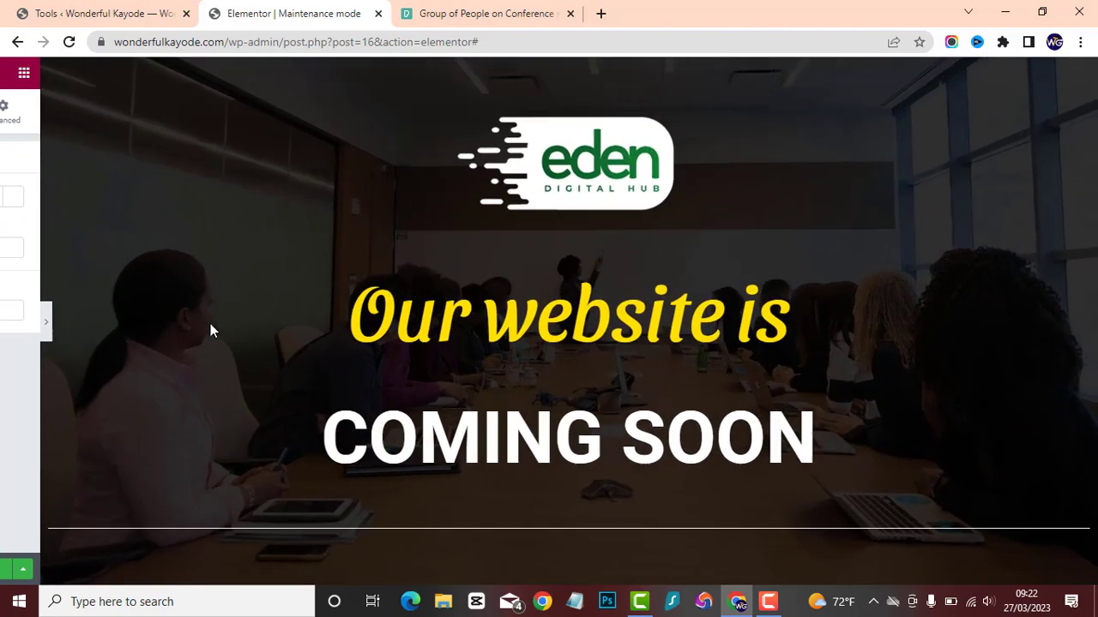
left_click(5, 323)
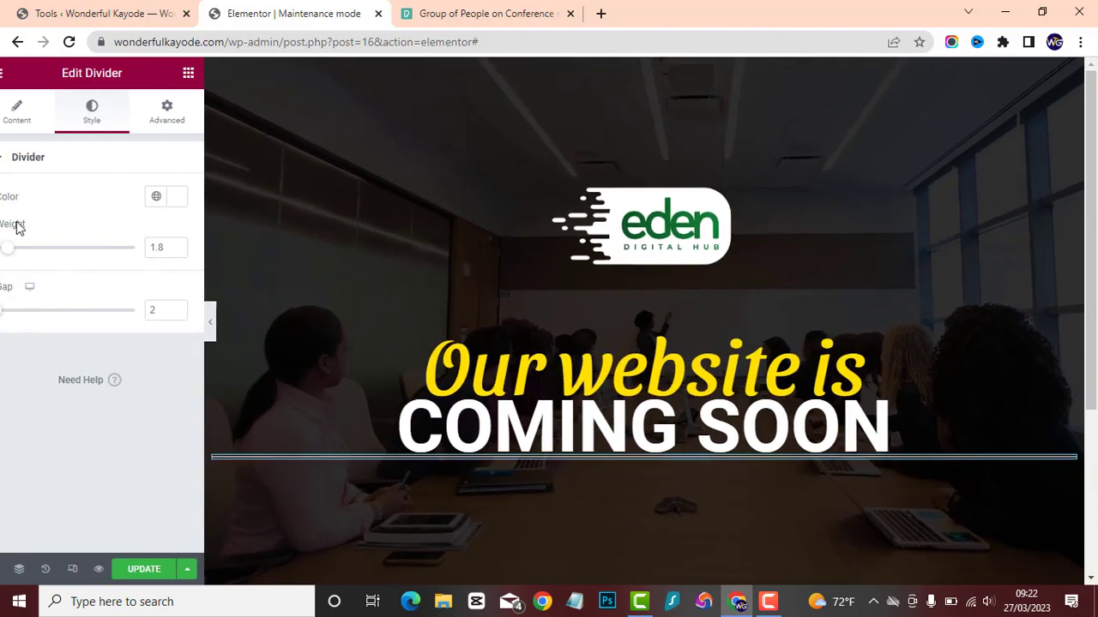
left_click(35, 114)
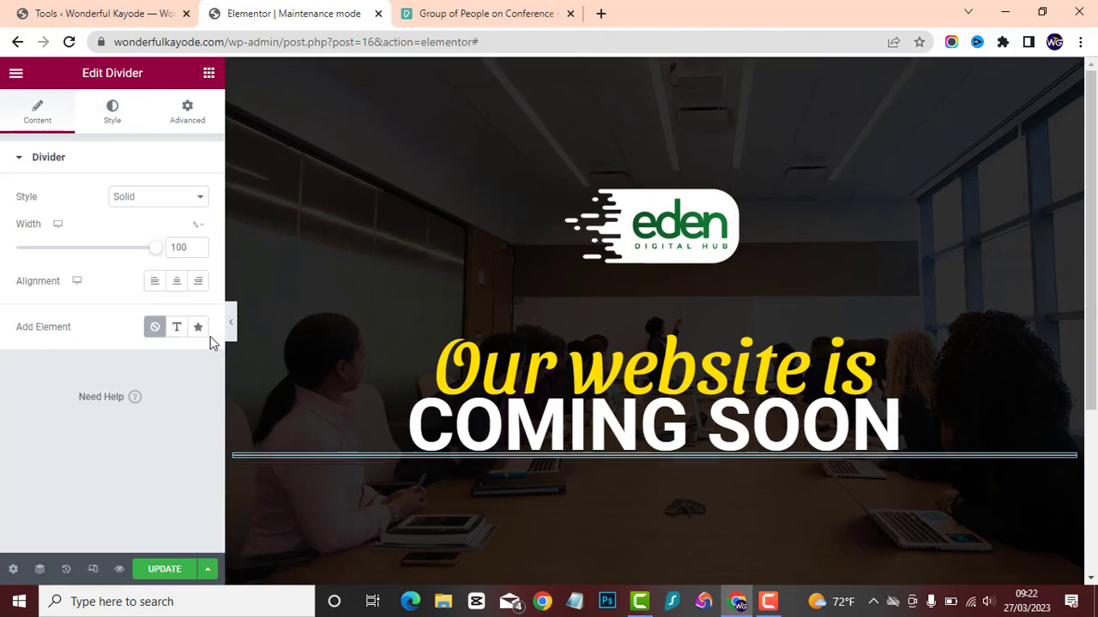
left_click(230, 323)
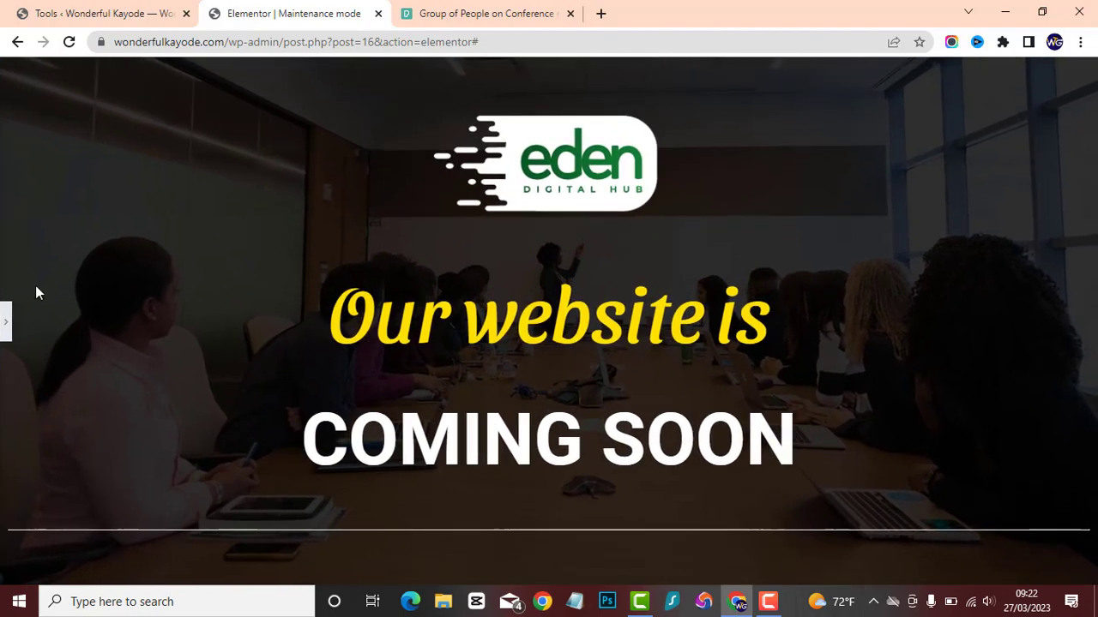
left_click(4, 326)
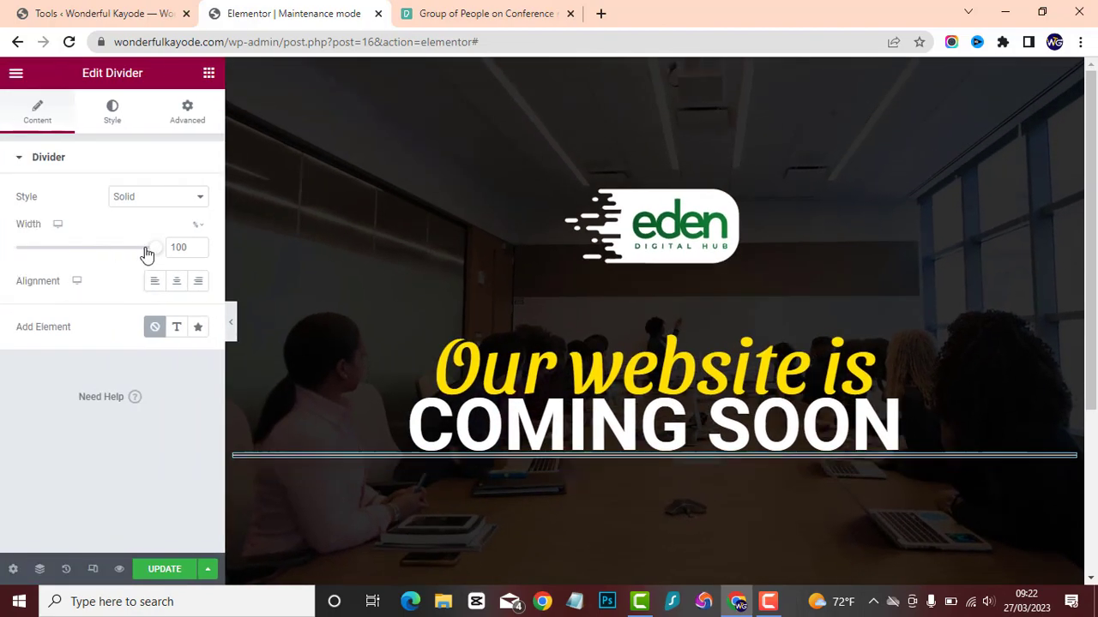
left_click_drag(149, 252, 88, 252)
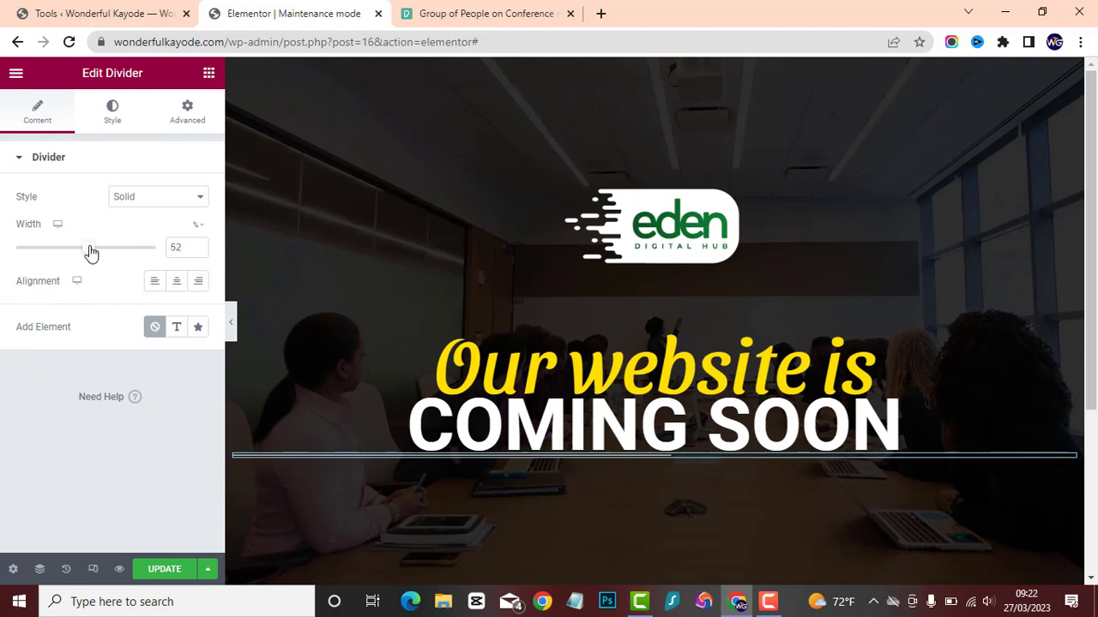
left_click(178, 282)
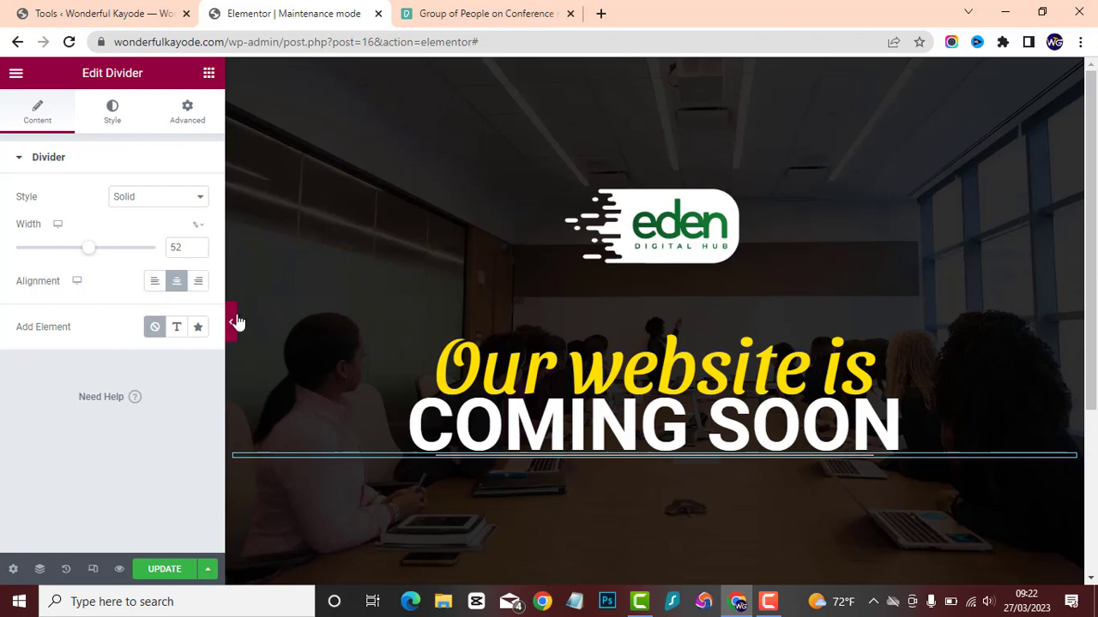
left_click_drag(246, 323, 235, 324)
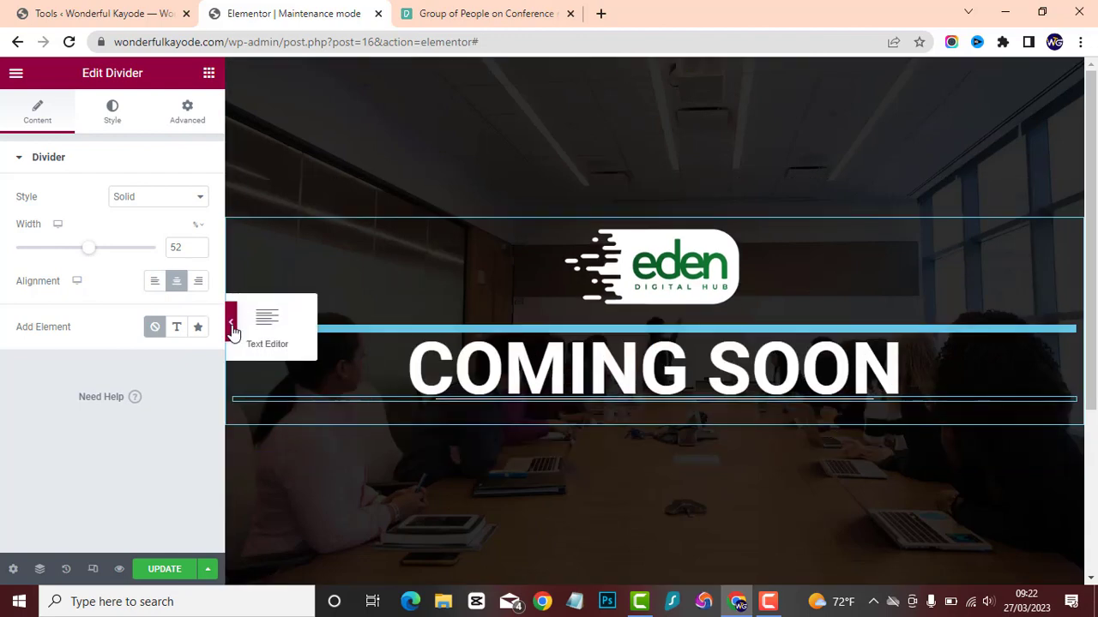
left_click(231, 328)
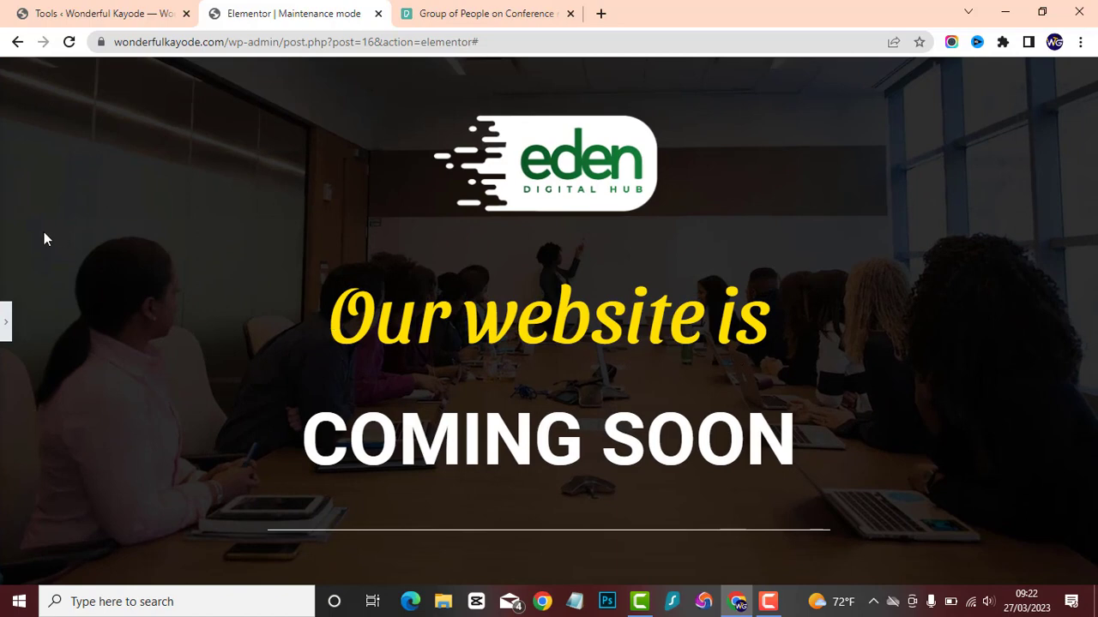
left_click(6, 324)
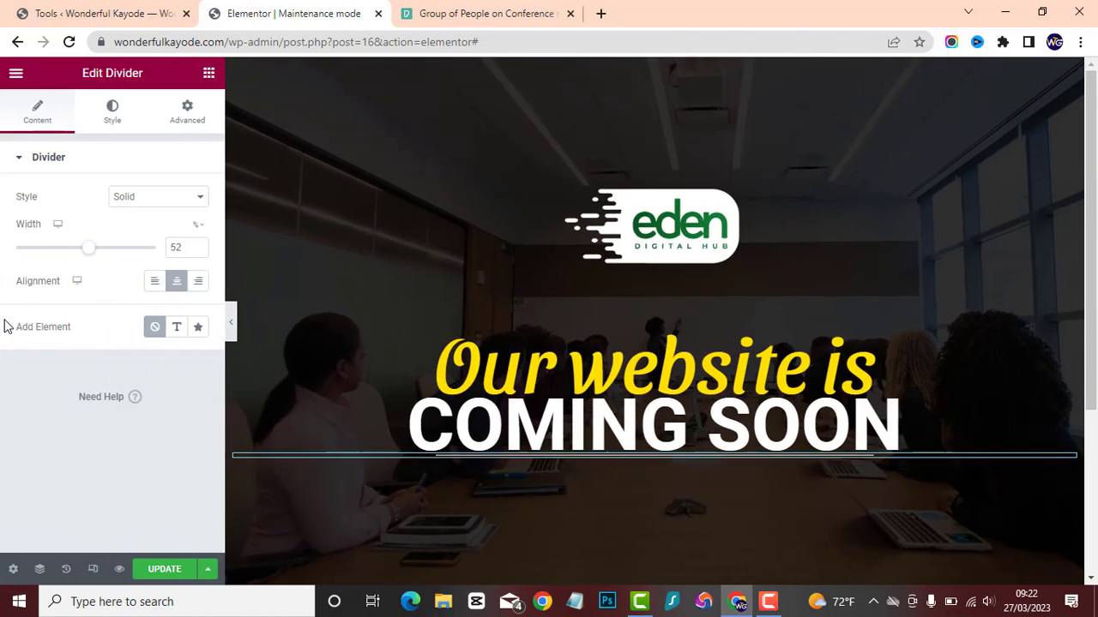
Find the Social Icons widget and place it below the divider.
left_click(209, 74)
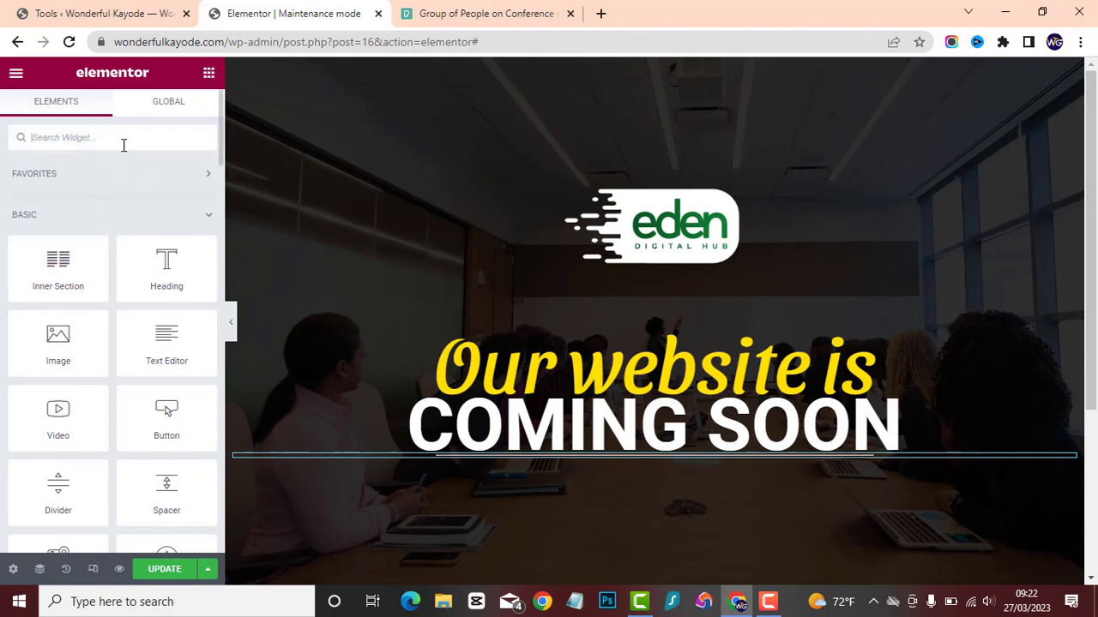
type("soci")
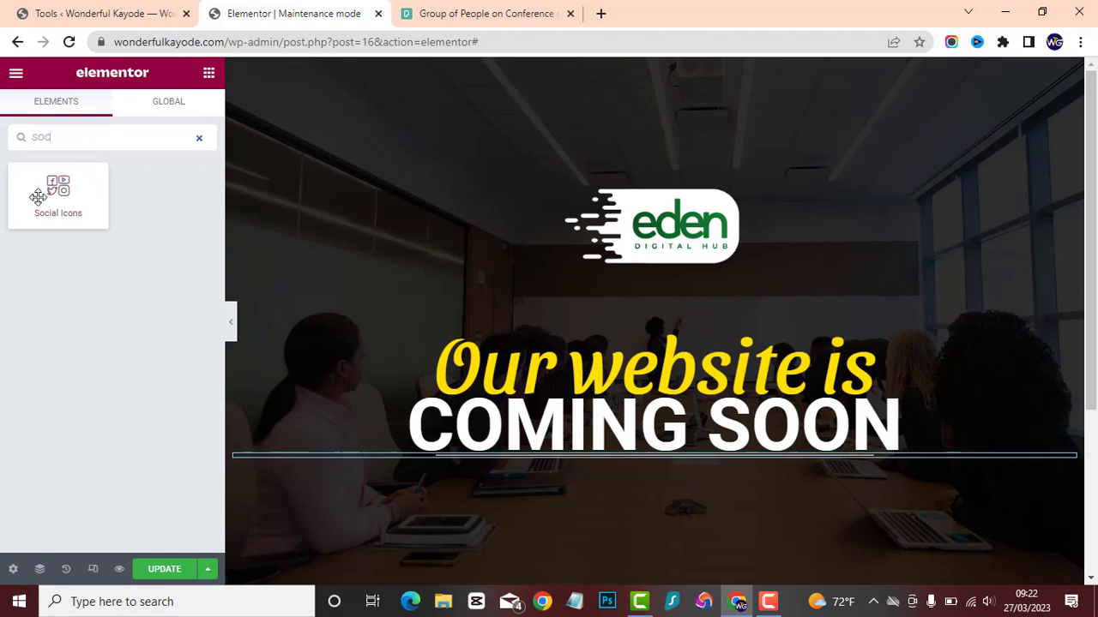
left_click_drag(60, 183, 608, 455)
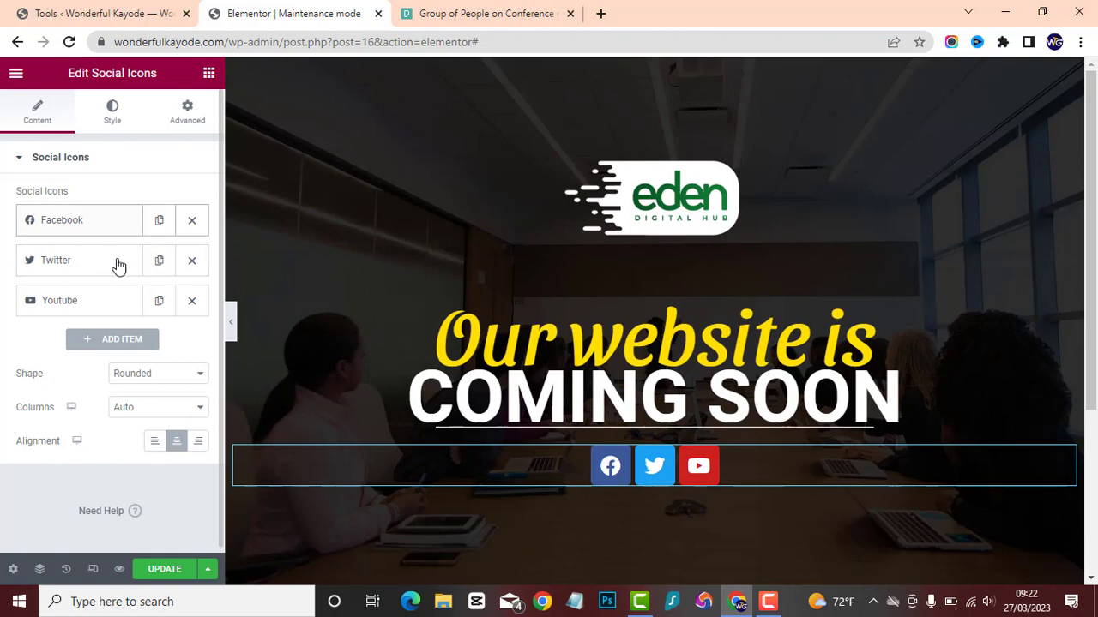
Add a fourth social icon item and give it the LinkedIn icon from the icon library.
left_click(108, 343)
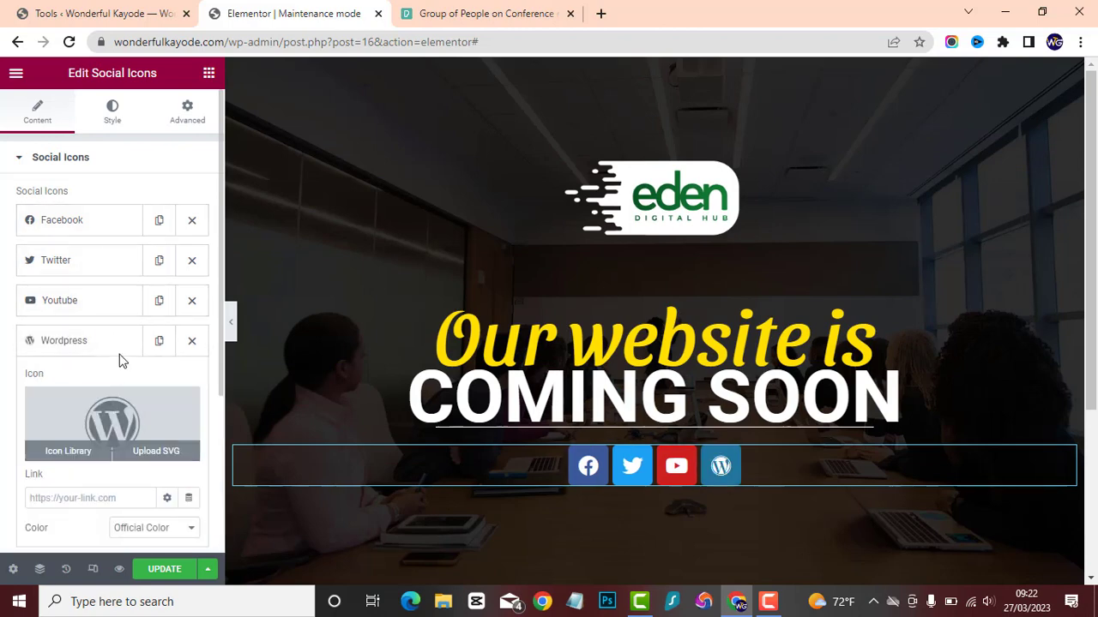
left_click(98, 413)
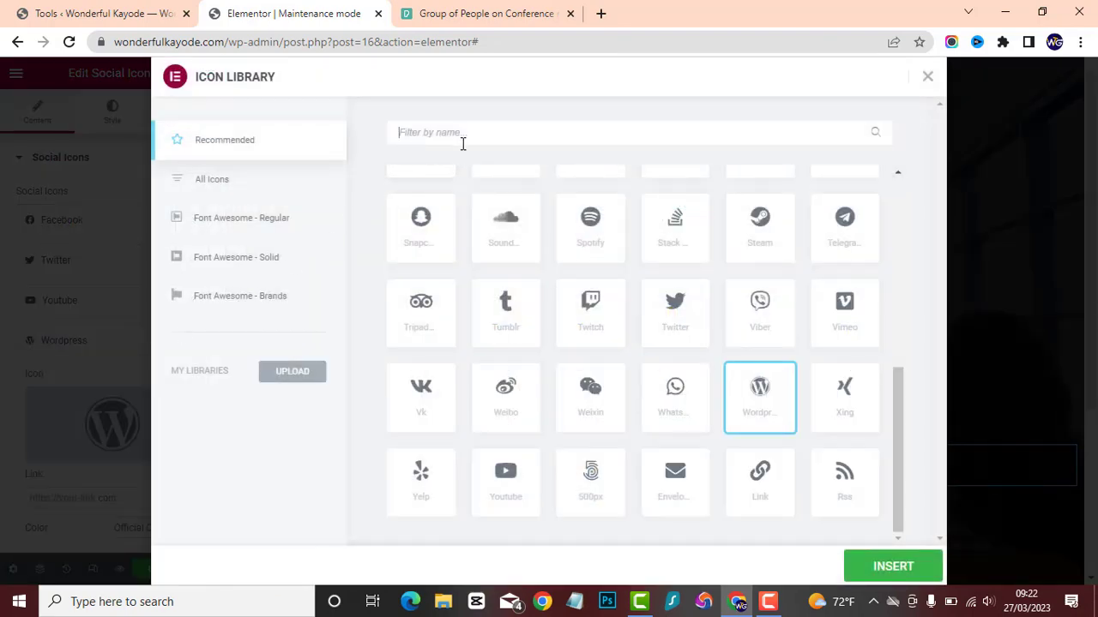
type("link")
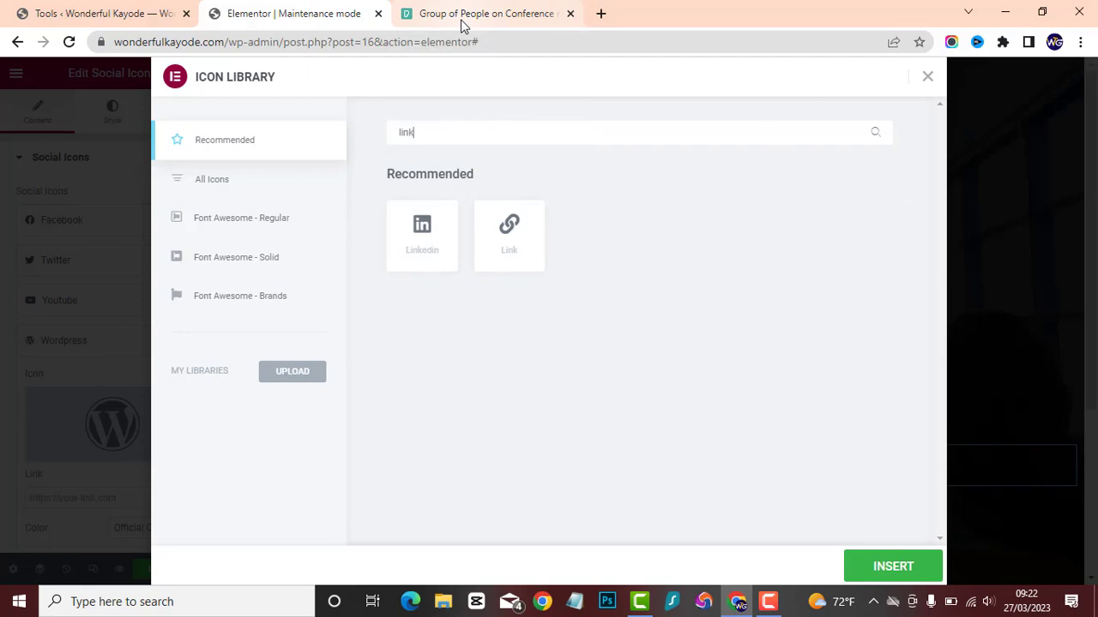
left_click(413, 249)
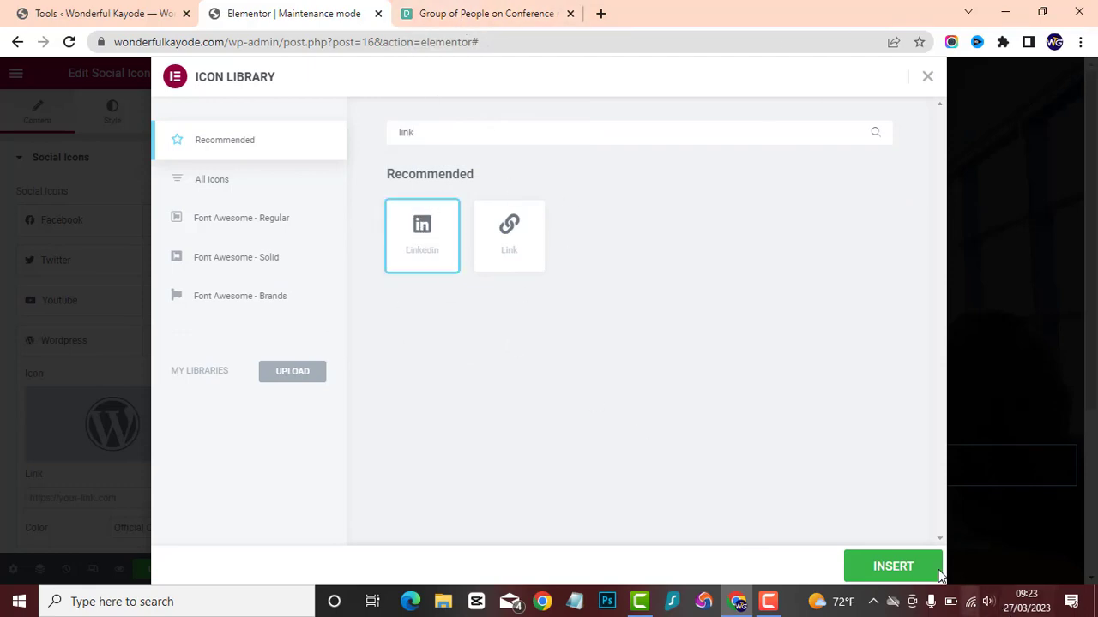
left_click(904, 568)
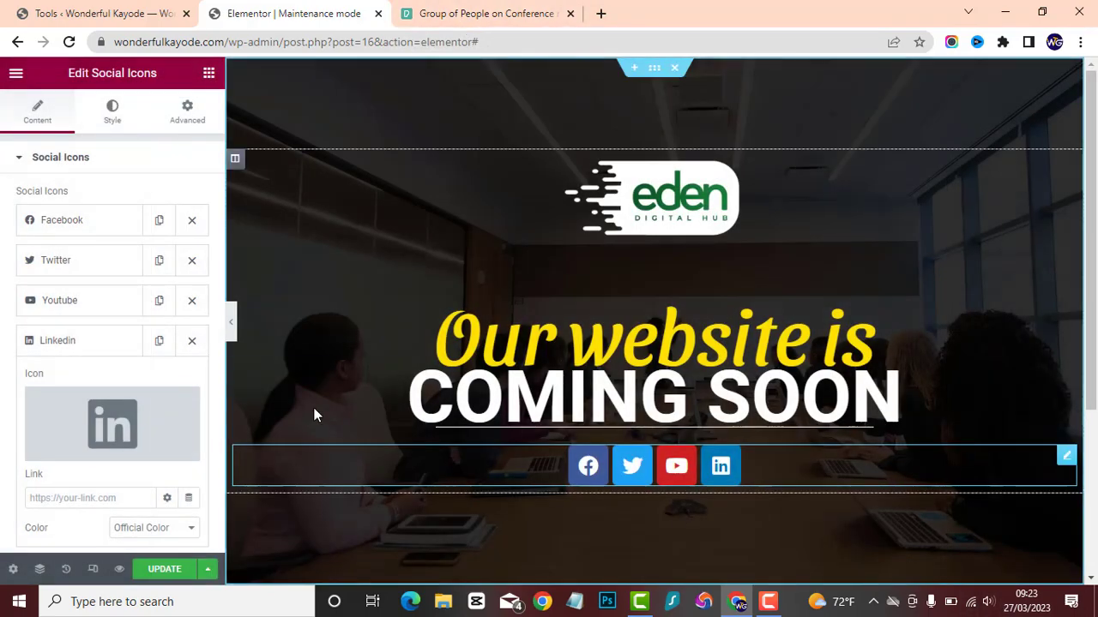
Collapse the LinkedIn item, try the Square shape for the social icons, settle on Circle, and check the page at full width.
scroll(67, 449, "down", 1)
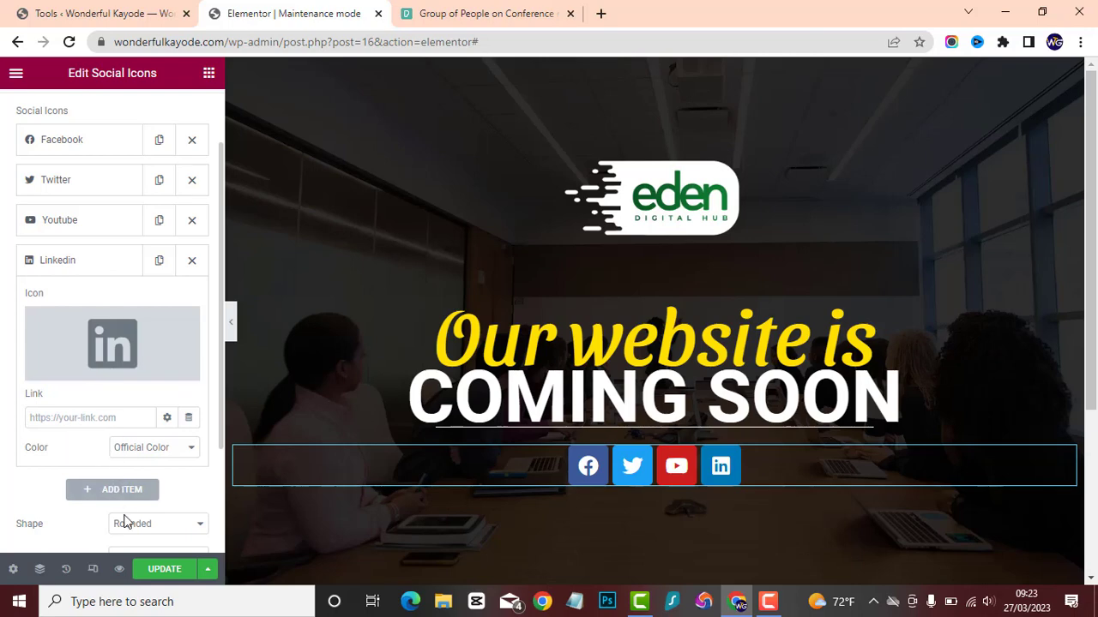
scroll(112, 401, "down", 1)
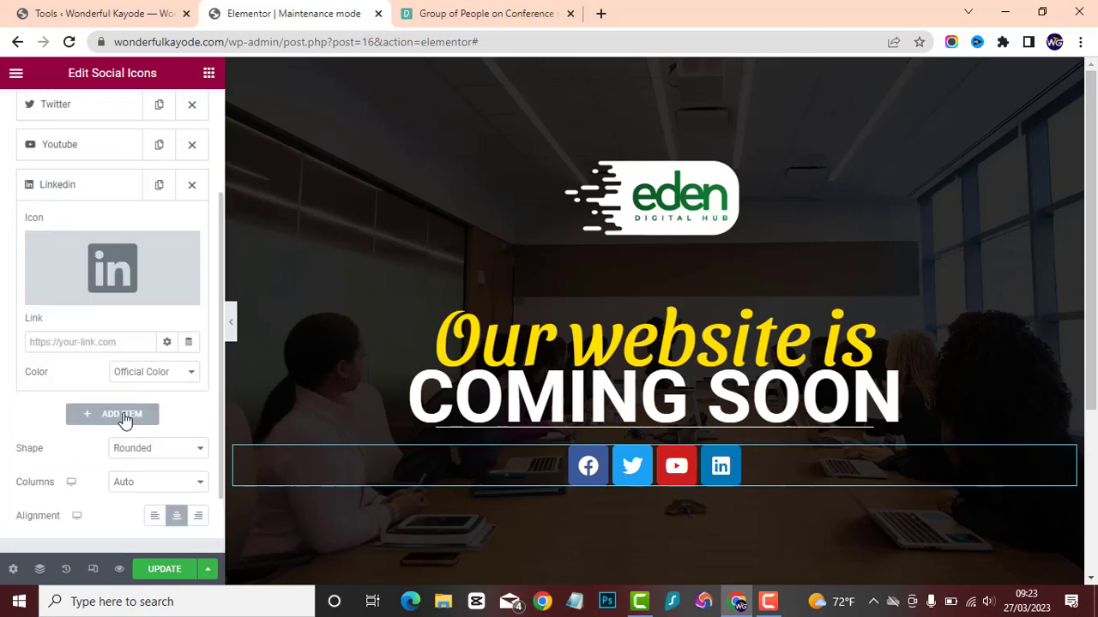
scroll(98, 353, "up", 2)
scroll(92, 362, "down", 1)
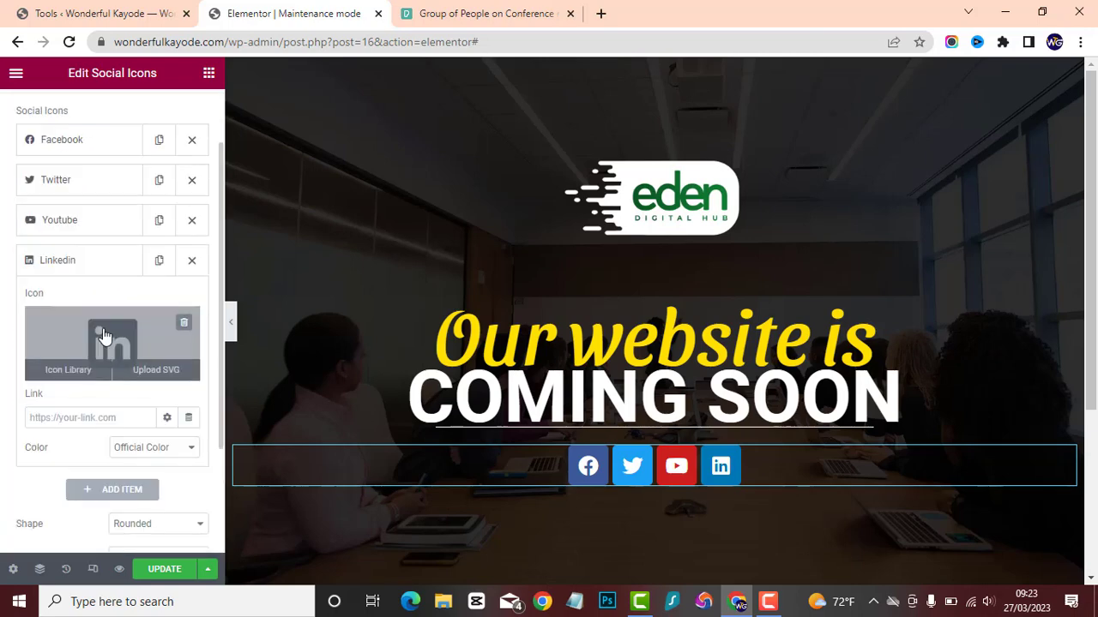
left_click(96, 262)
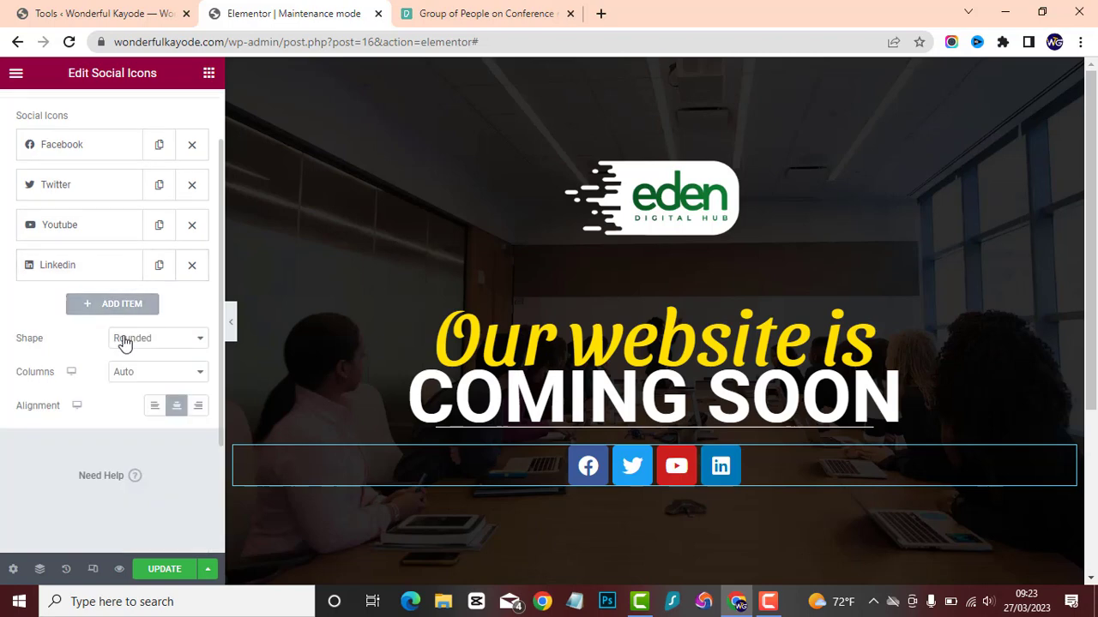
left_click(124, 340)
left_click(128, 368)
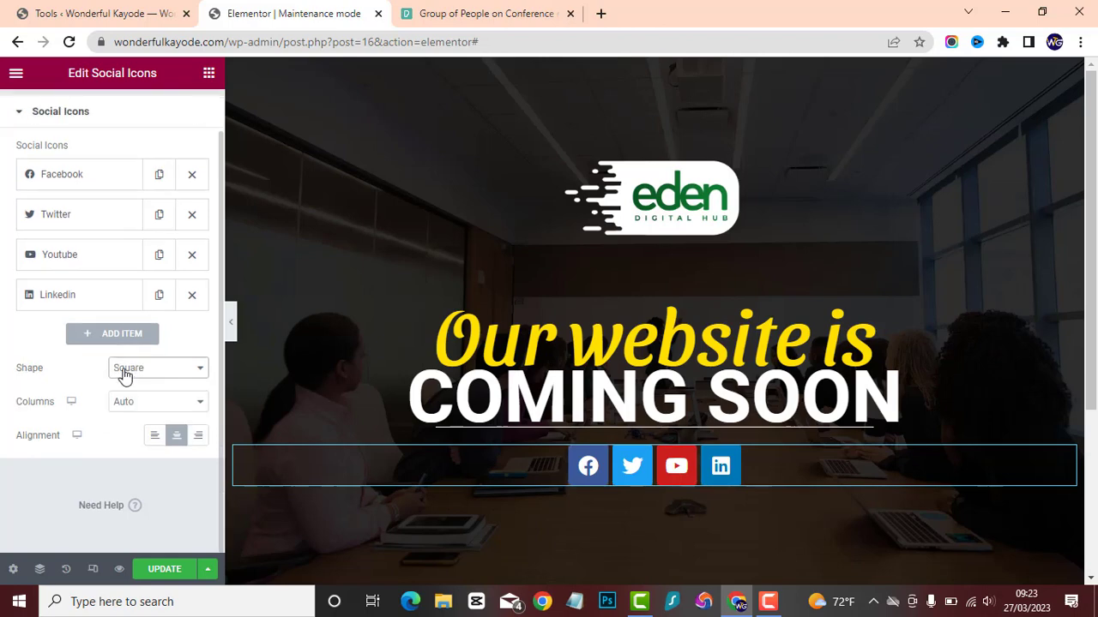
left_click(135, 368)
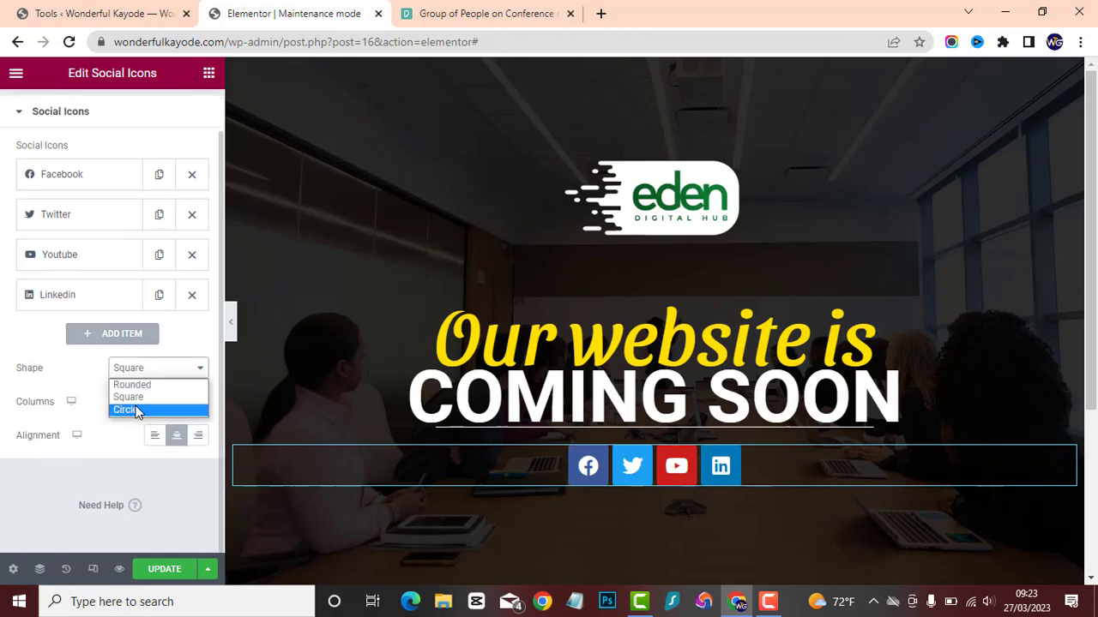
left_click(138, 411)
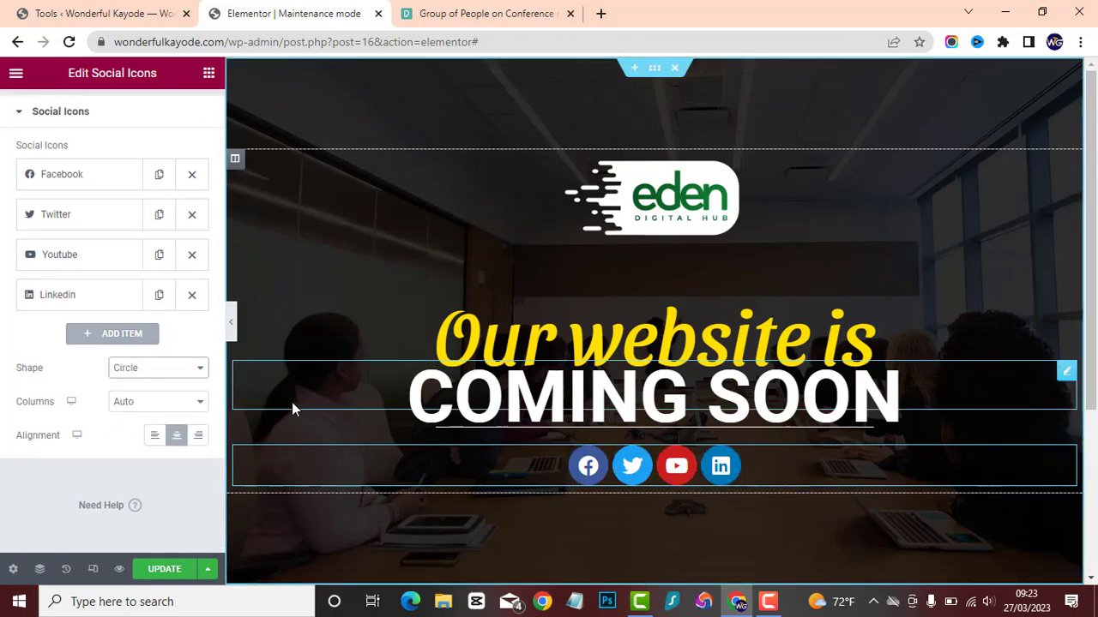
left_click(232, 322)
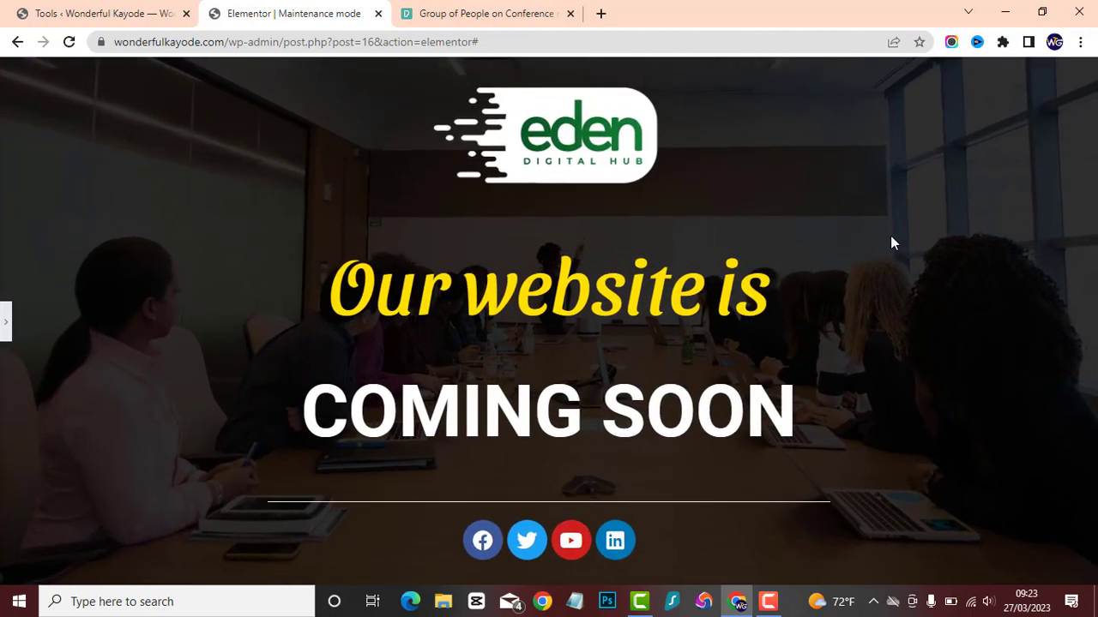
left_click(6, 321)
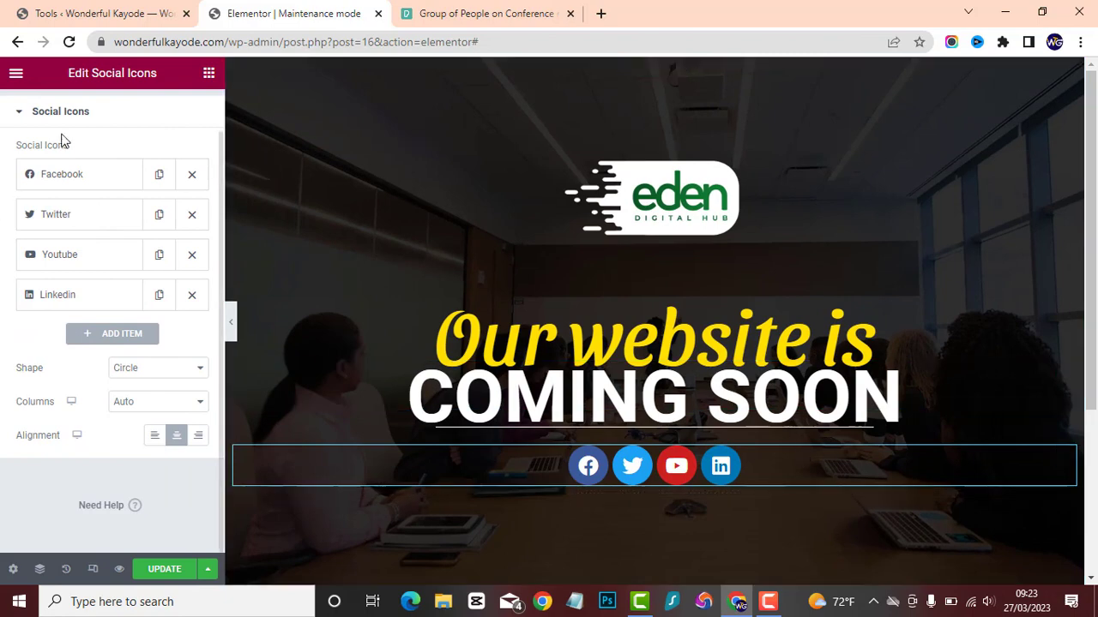
Look through the link settings of the Facebook, Twitter, YouTube and LinkedIn items, and update the template.
left_click(83, 175)
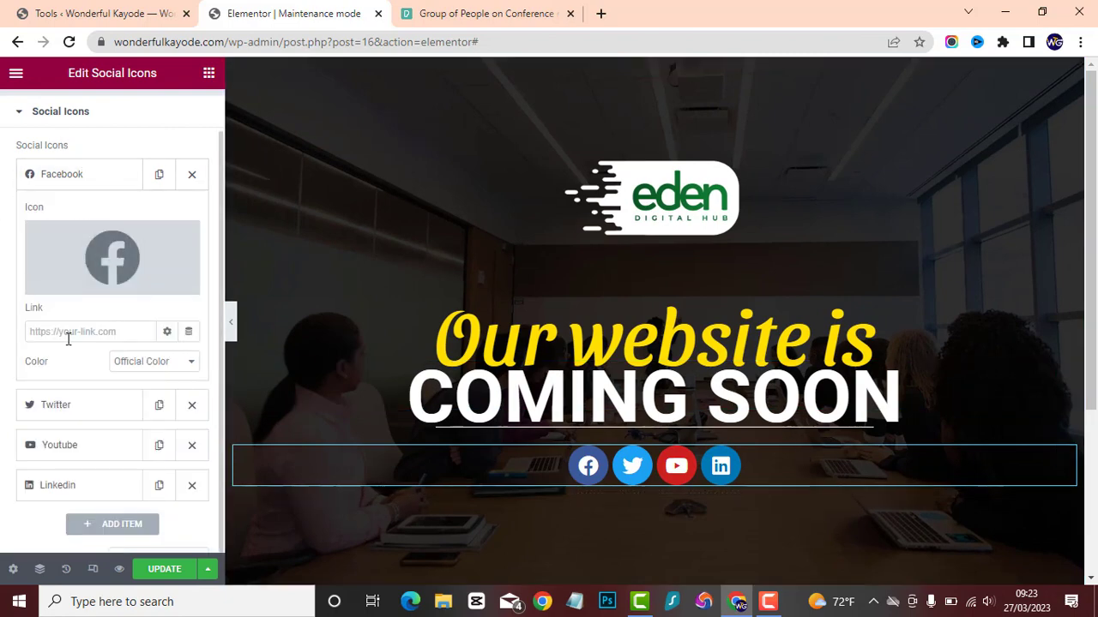
left_click(73, 410)
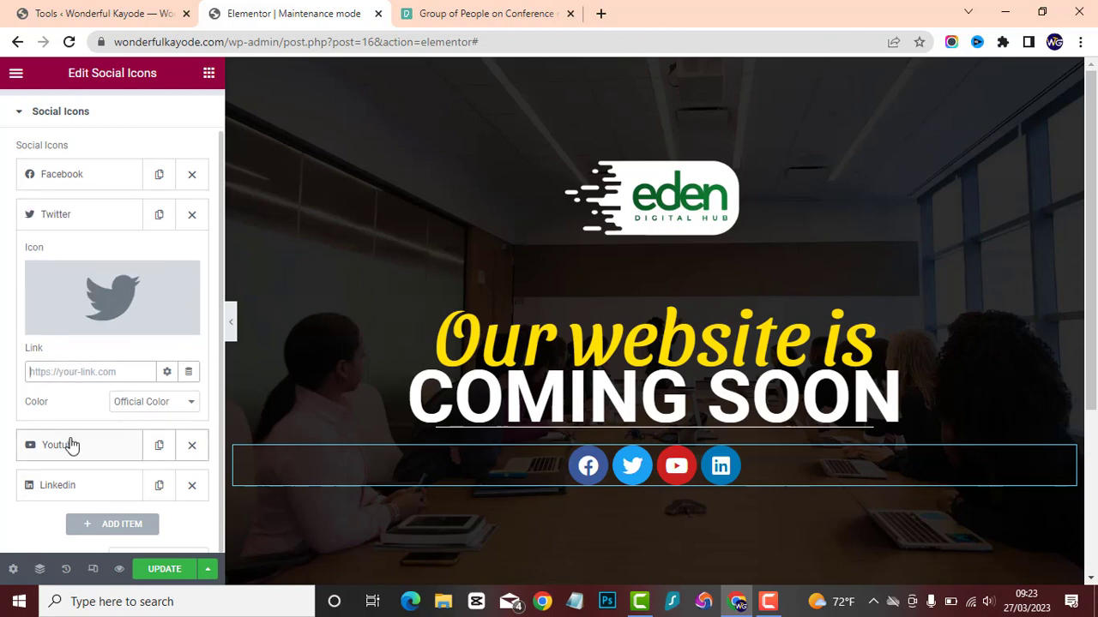
left_click(72, 445)
left_click(75, 489)
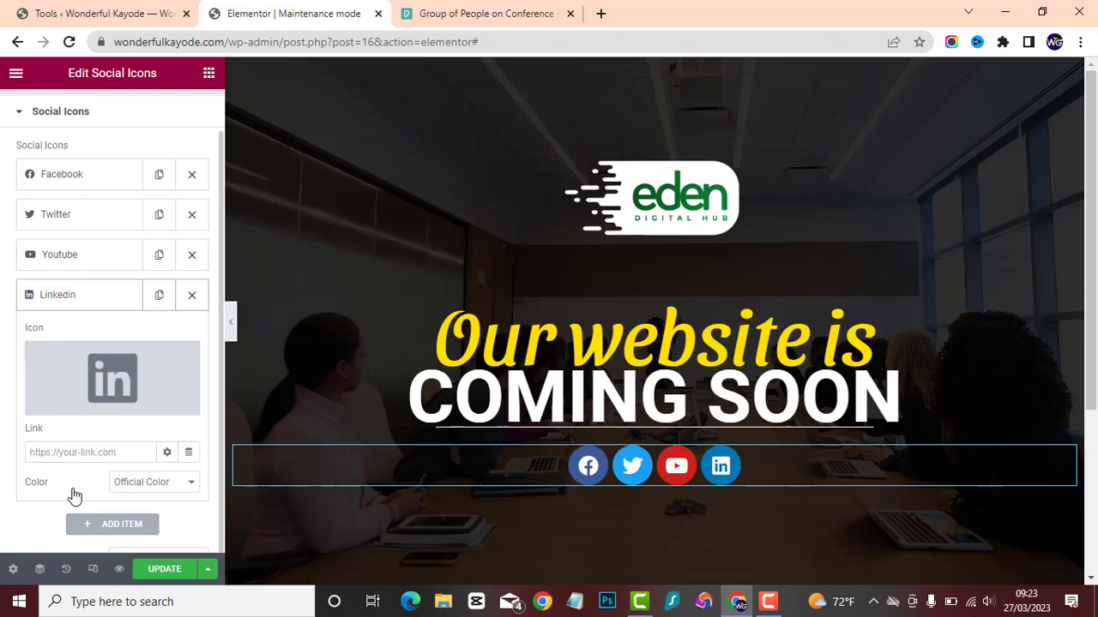
scroll(88, 412, "down", 2)
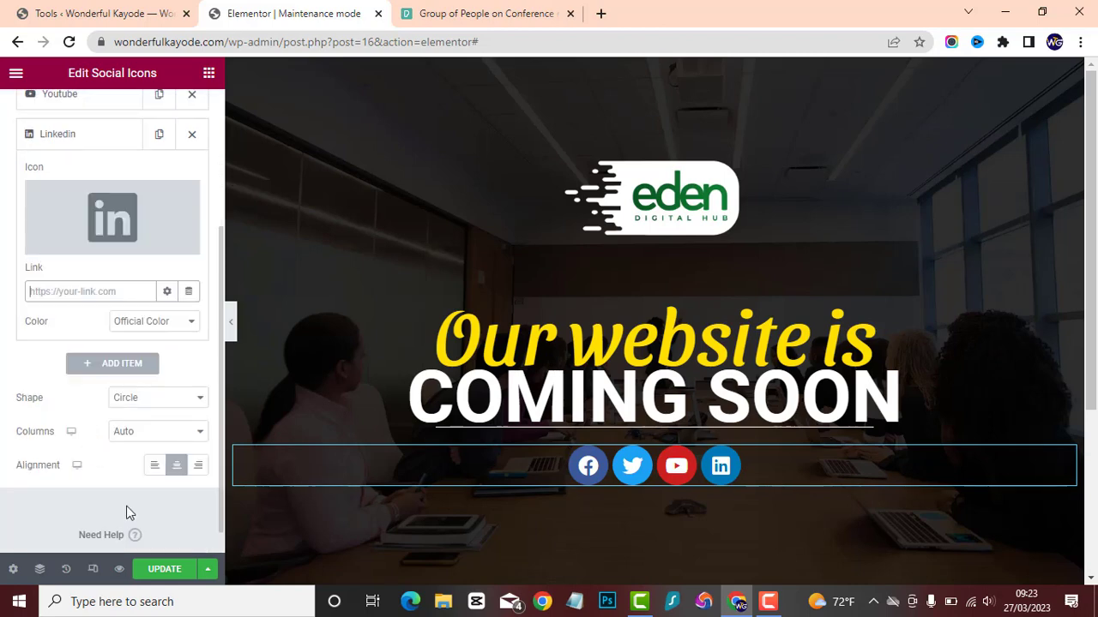
left_click(163, 566)
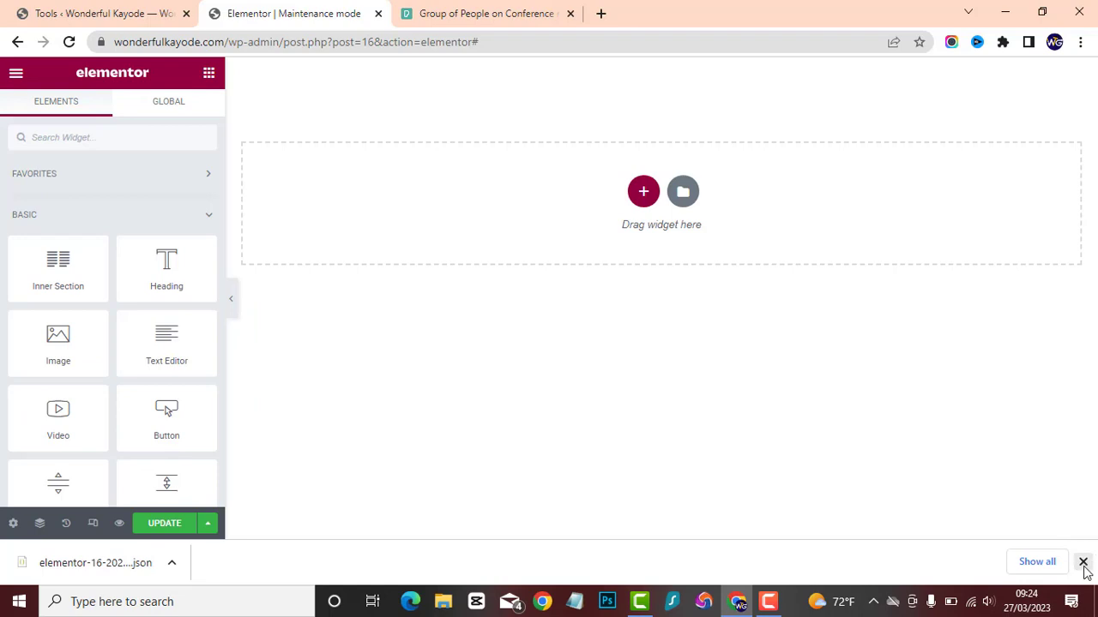
left_click(1083, 563)
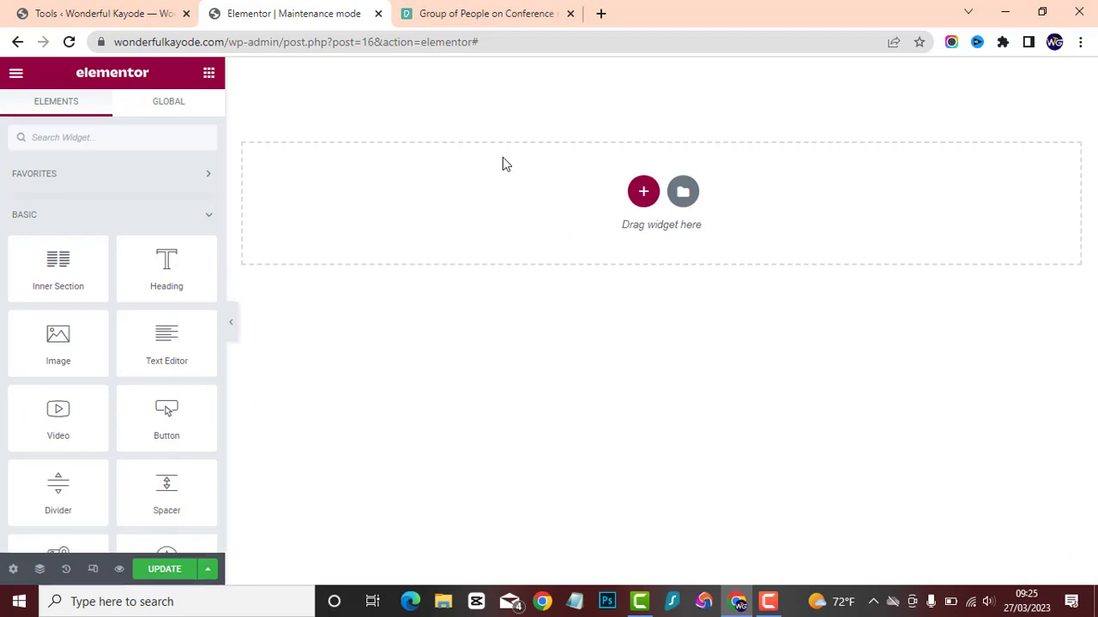
left_click(681, 194)
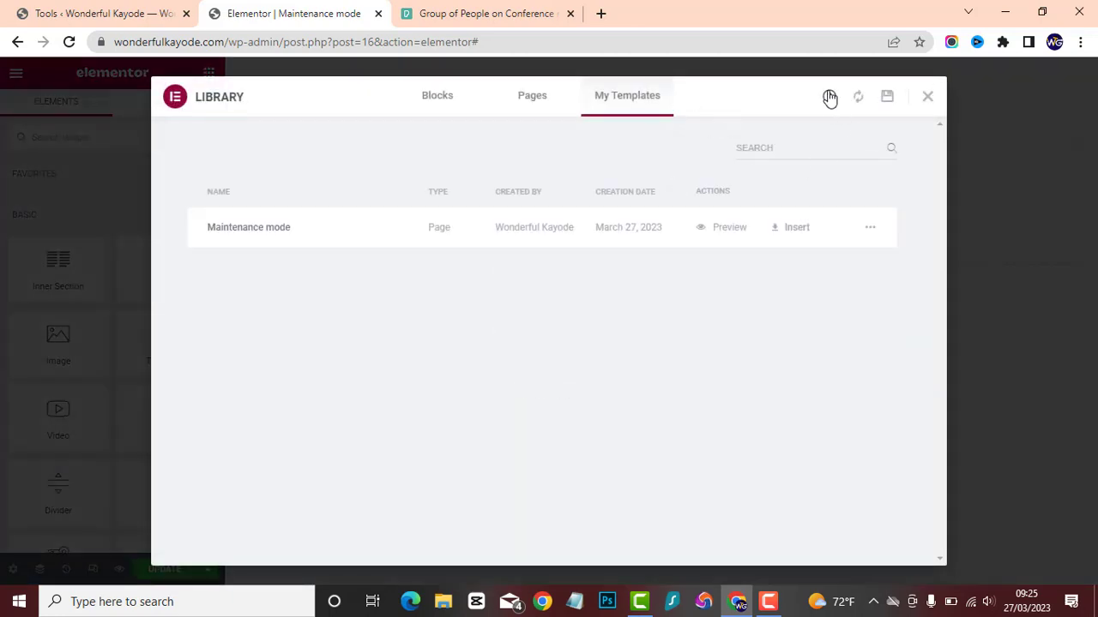
left_click(829, 98)
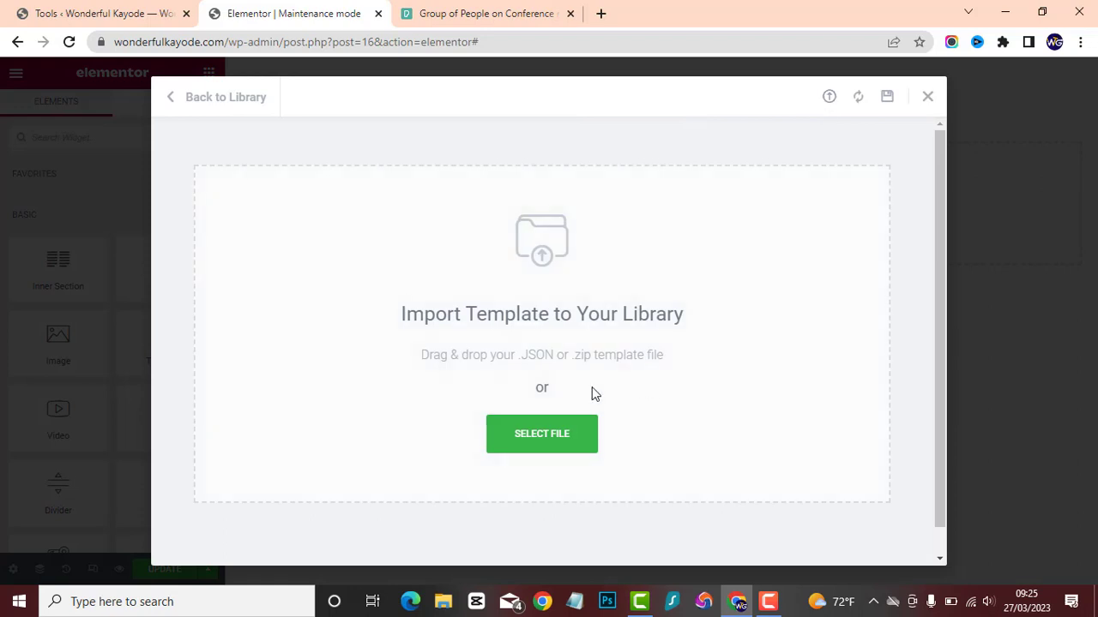
left_click(523, 426)
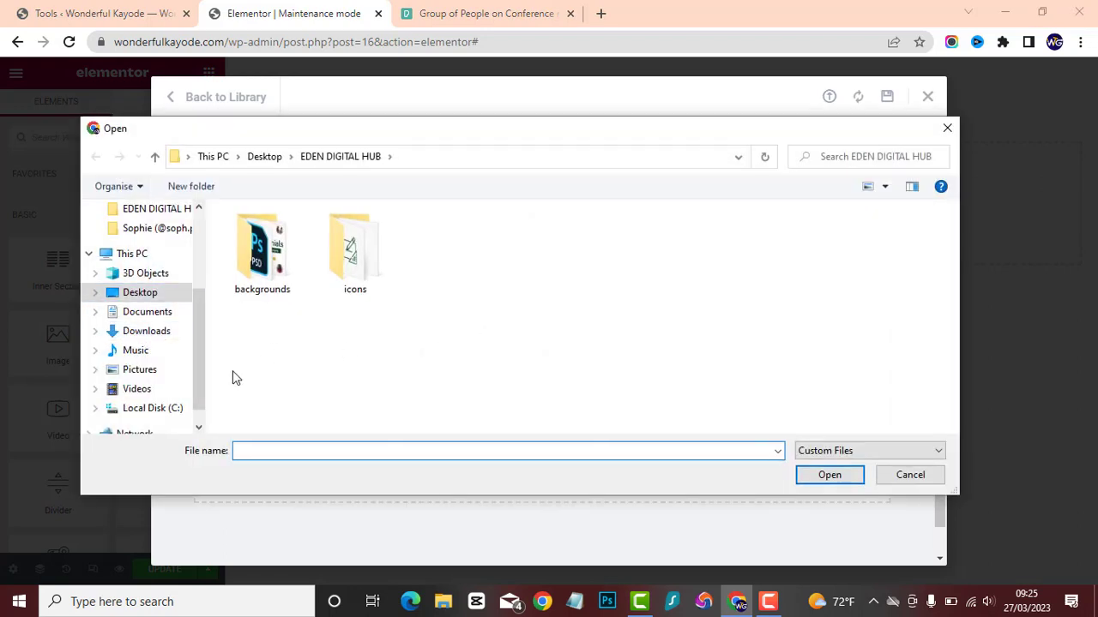
left_click(180, 337)
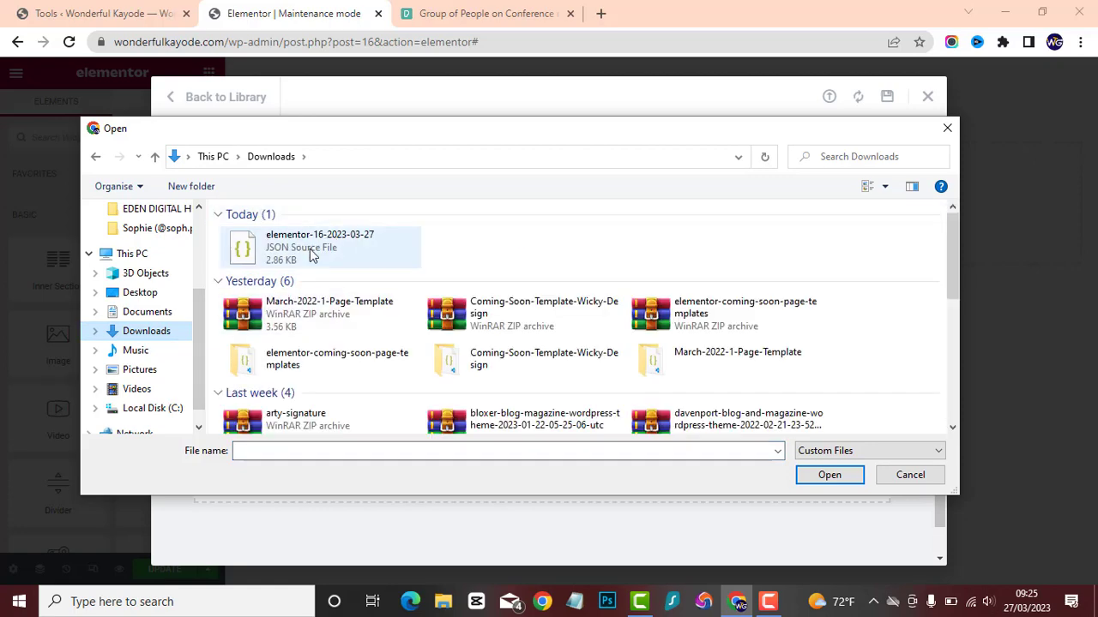
left_click(300, 252)
double_click(299, 252)
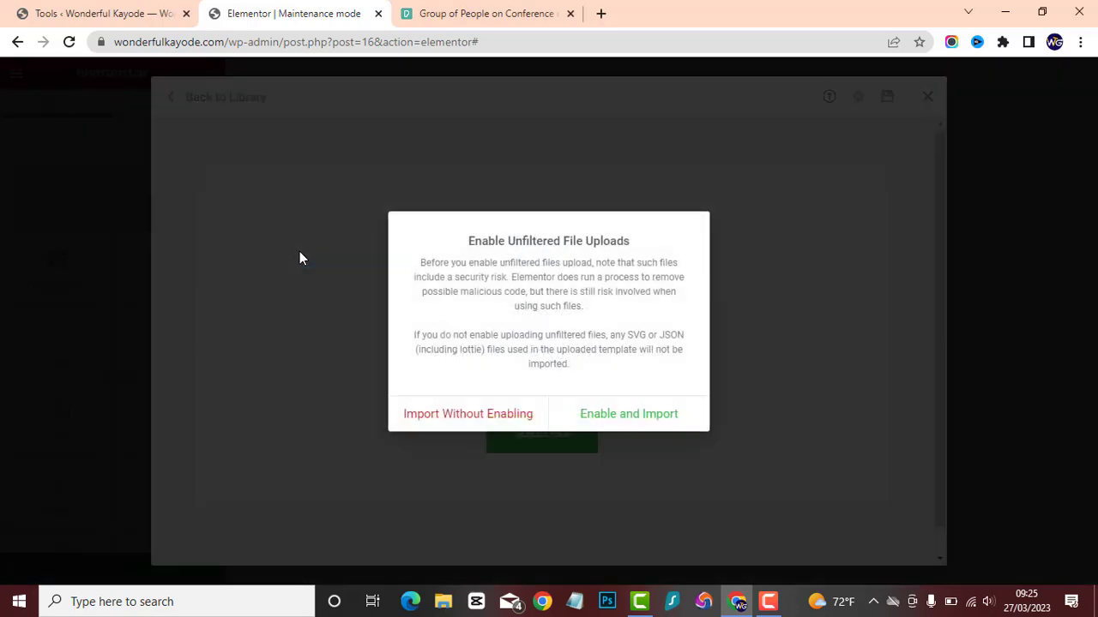
left_click(628, 414)
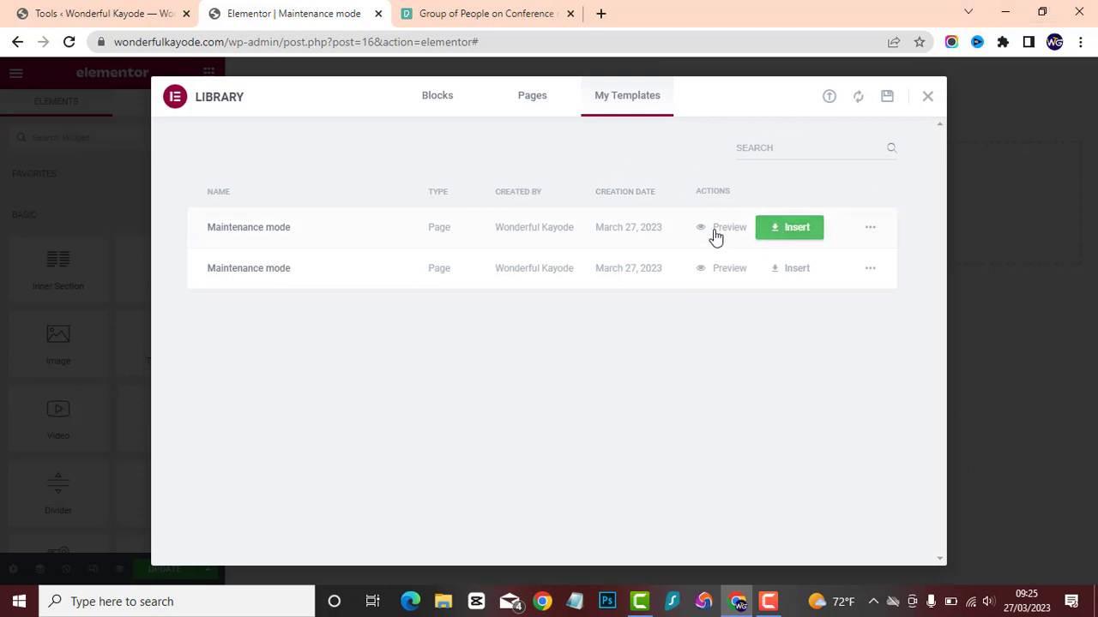
Insert the first Maintenance mode template in the list with its page settings, check it at full width, and update the template.
left_click(787, 230)
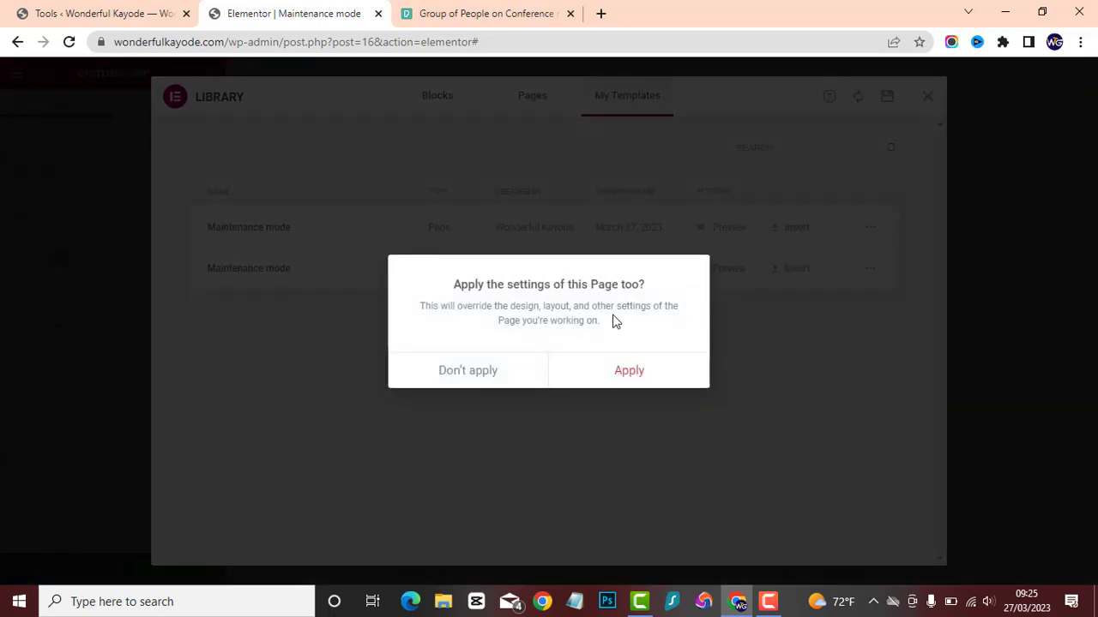
left_click(628, 371)
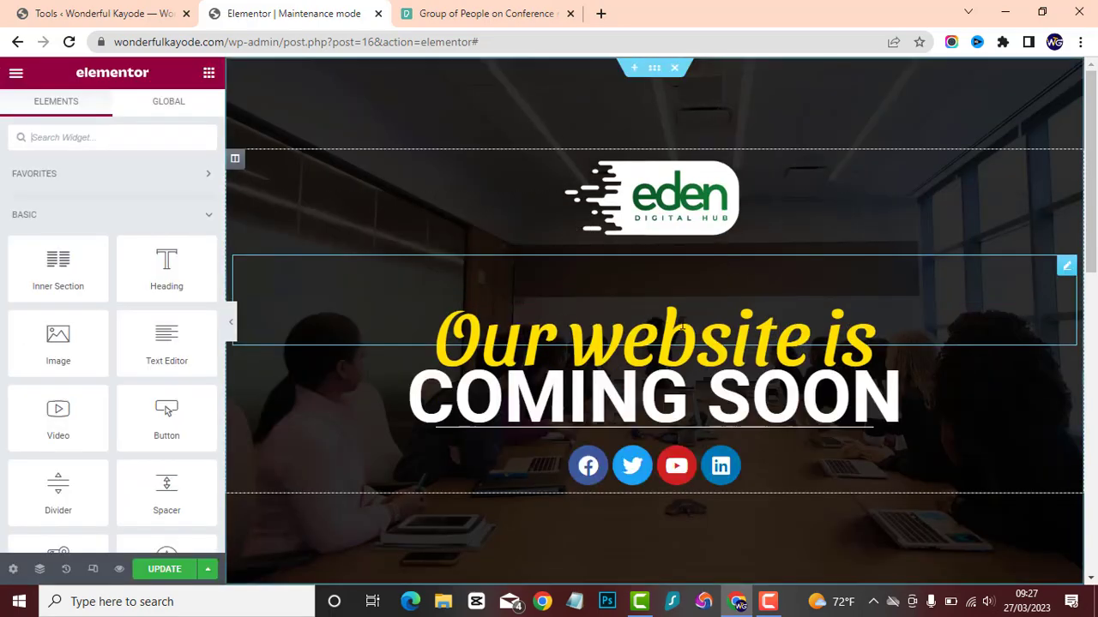
left_click(231, 328)
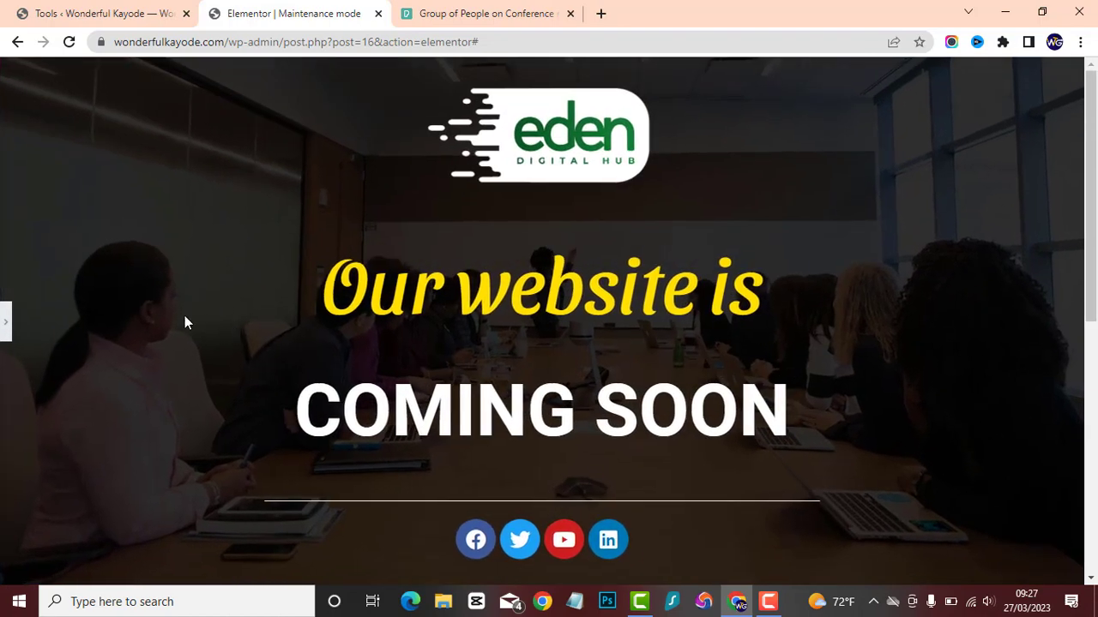
left_click(7, 321)
left_click(153, 570)
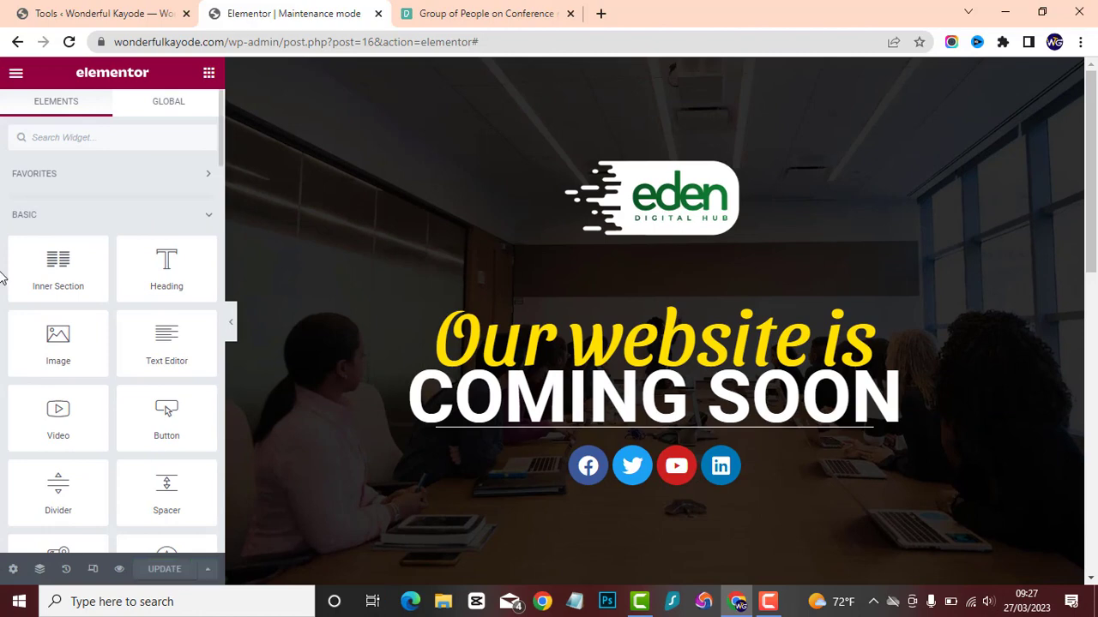
Reload the site's maintenance mode settings, set the mode to Maintenance with the first Maintenance mode template, and save the changes.
left_click(67, 10)
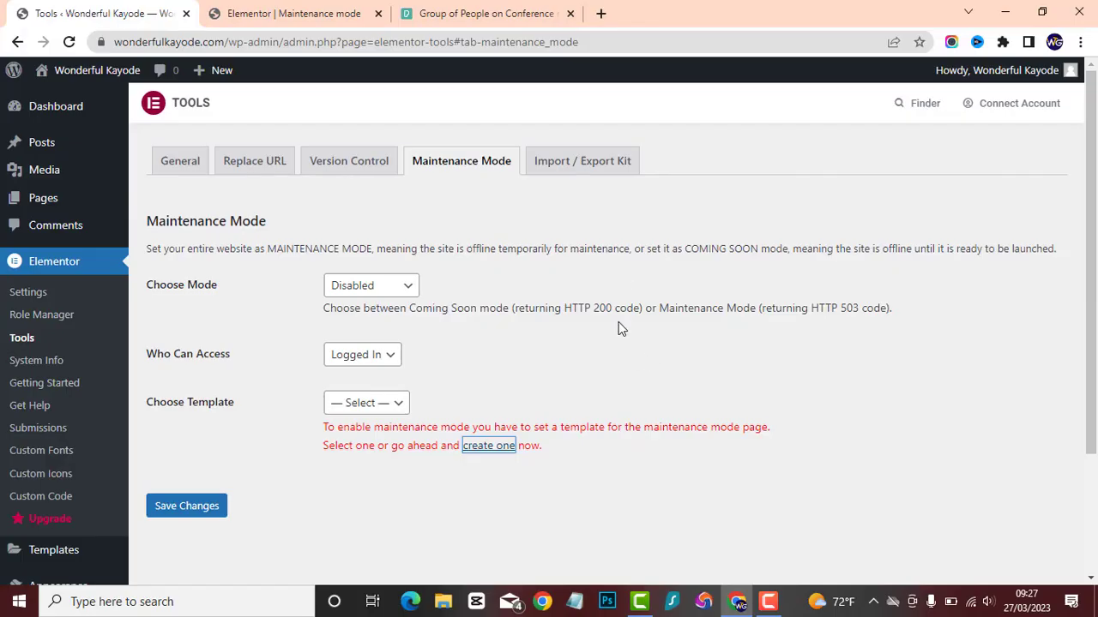
right_click(627, 267)
left_click(672, 316)
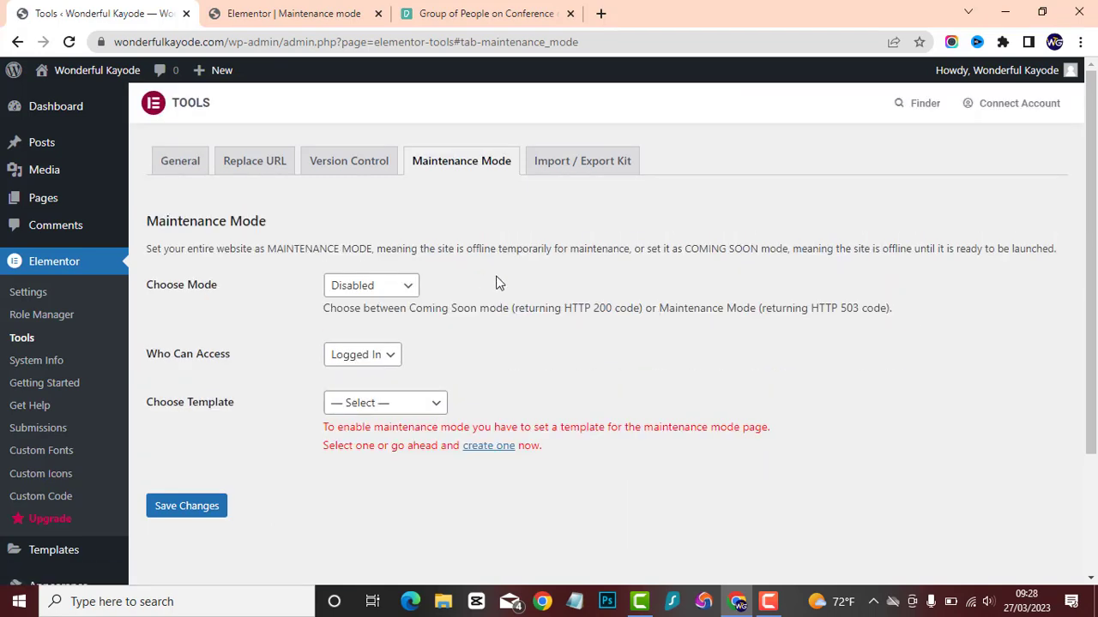
left_click(387, 288)
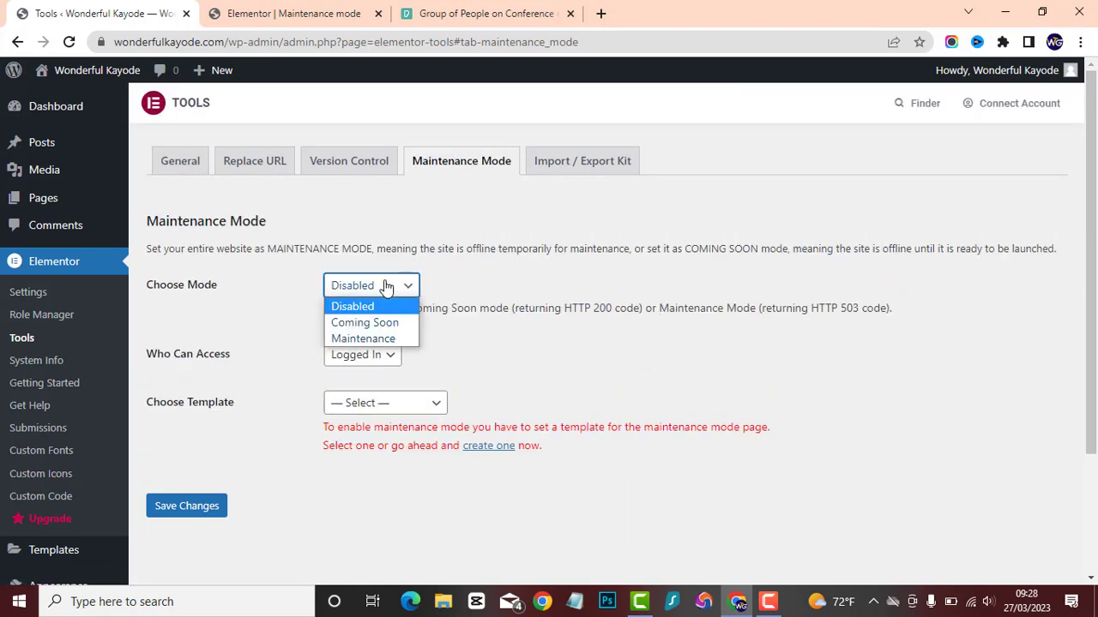
left_click(382, 339)
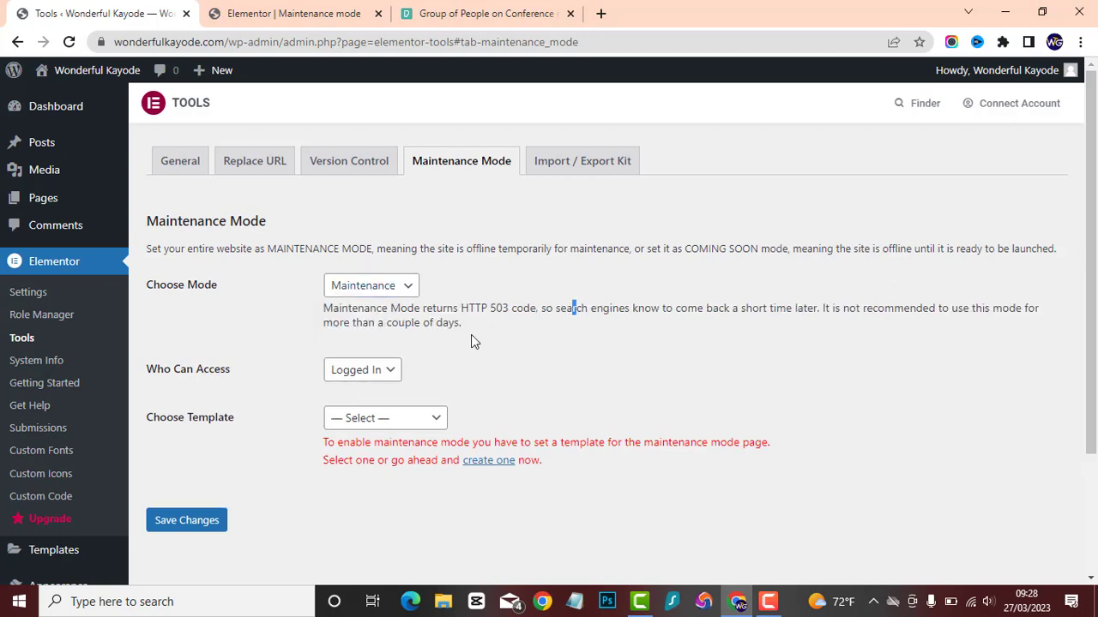
left_click(400, 418)
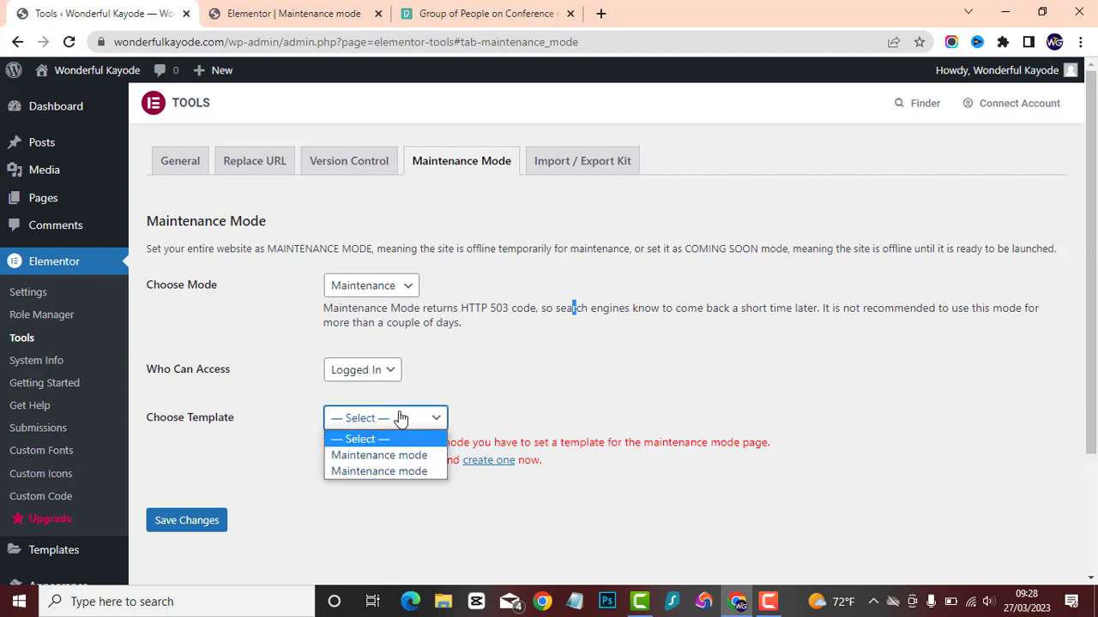
left_click(408, 456)
left_click(179, 505)
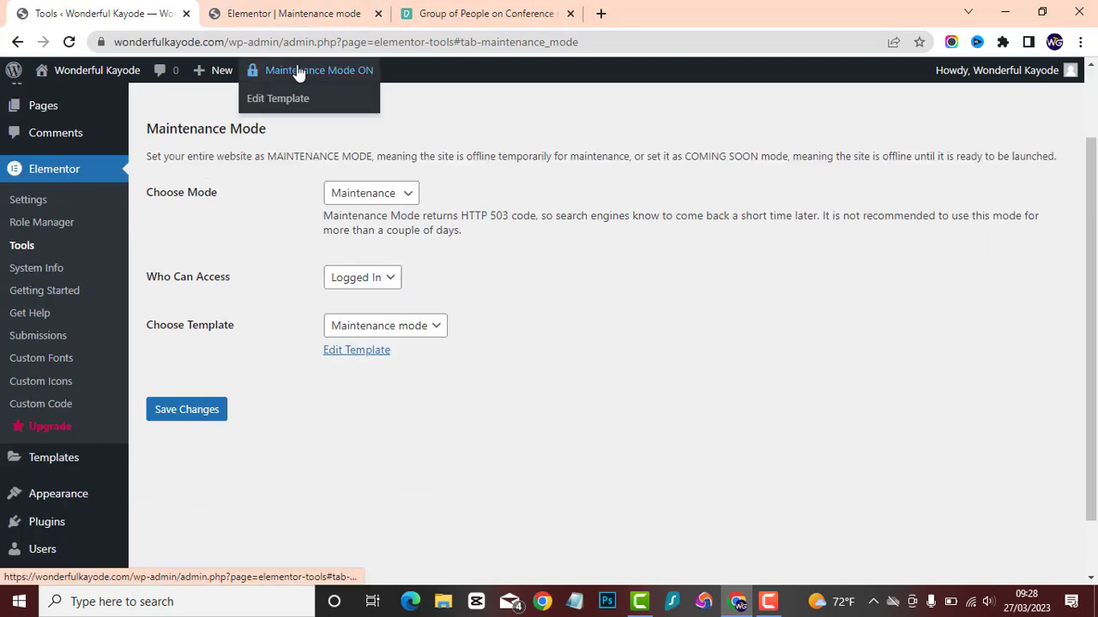
Open the website's home page in a new Incognito window to check the maintenance page as a logged-out visitor.
left_click(1080, 42)
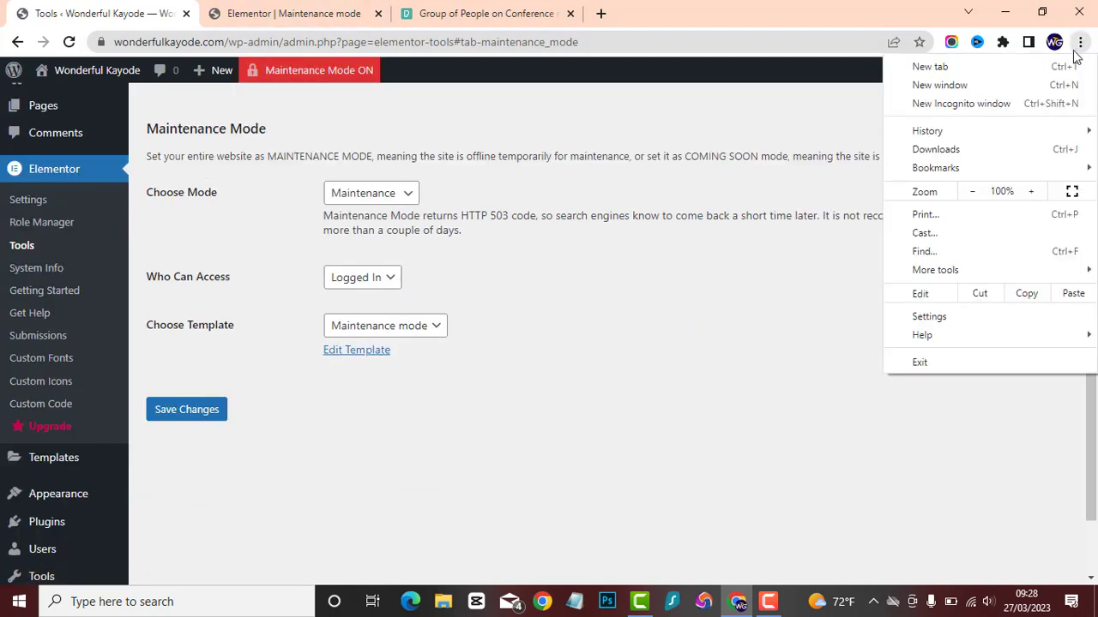
left_click(952, 103)
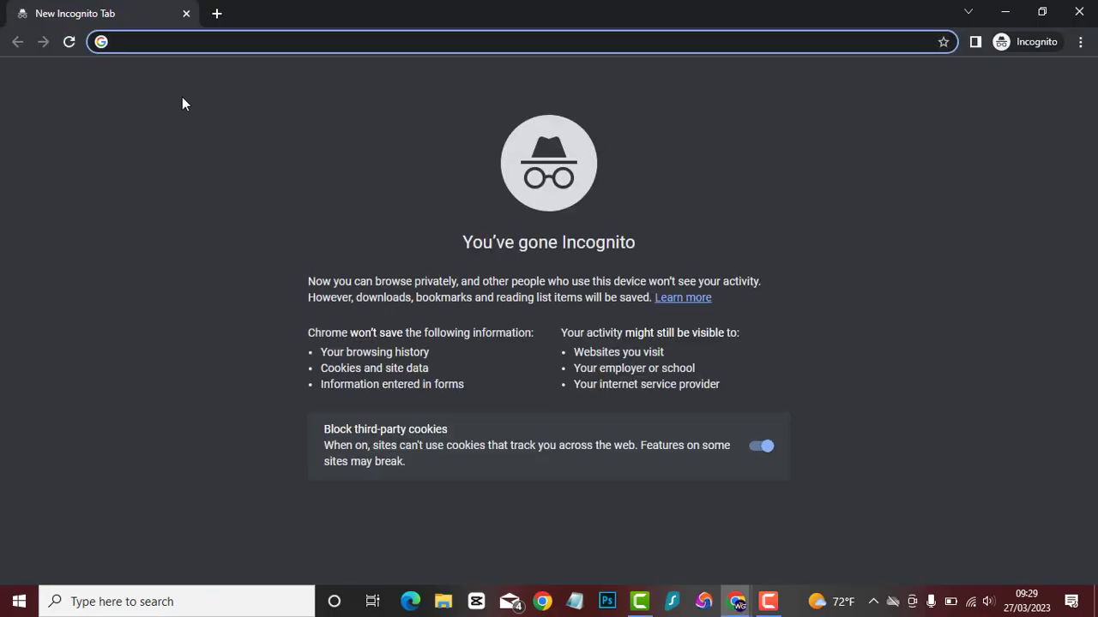
type("won")
key("Return")
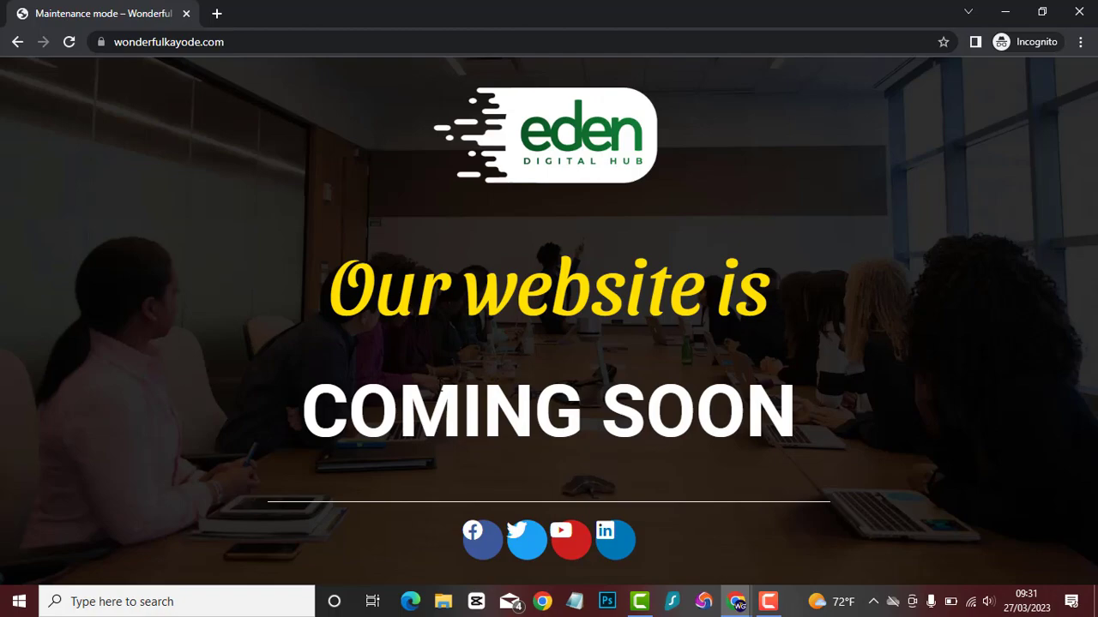
Return to the regular browser window and review the template in the editor and the maintenance mode settings.
key("alt+Tab")
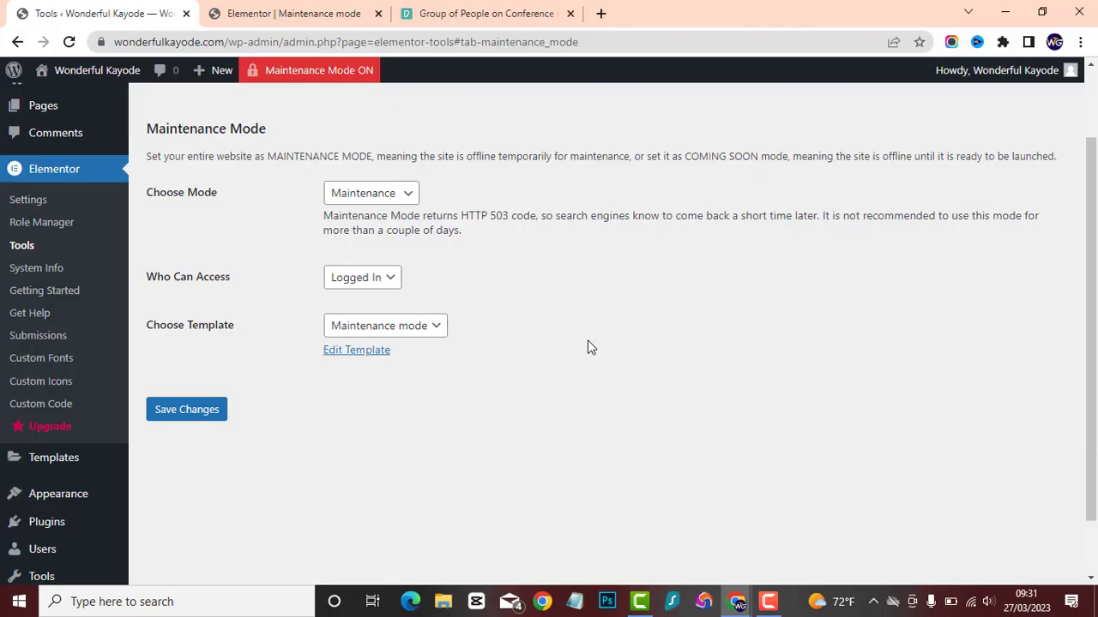
scroll(193, 258, "up", 2)
left_click(292, 13)
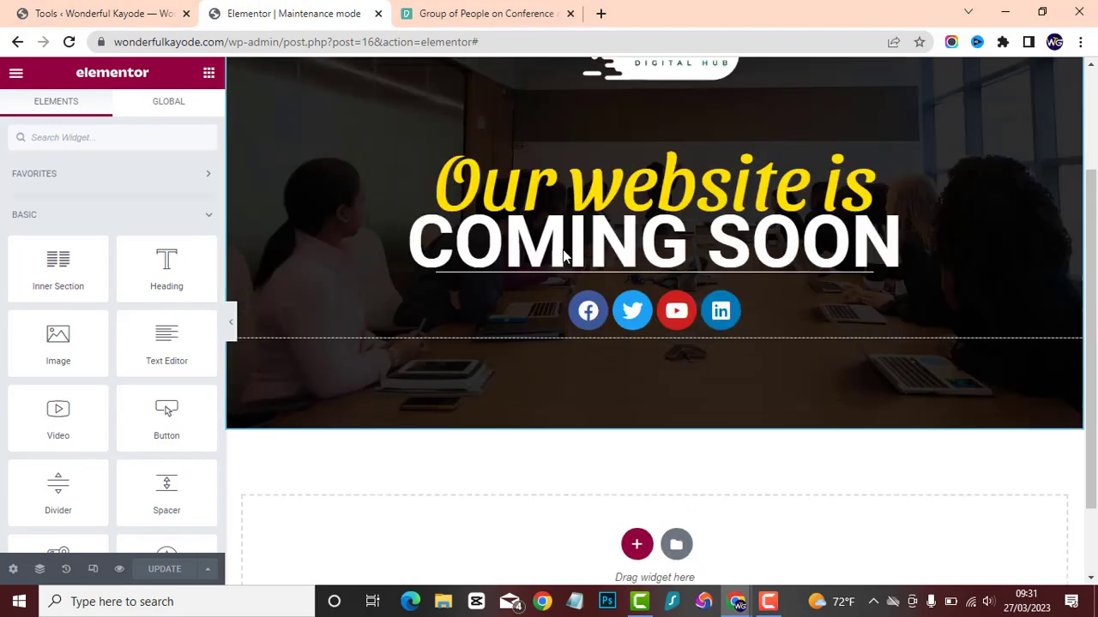
scroll(563, 255, "up", 2)
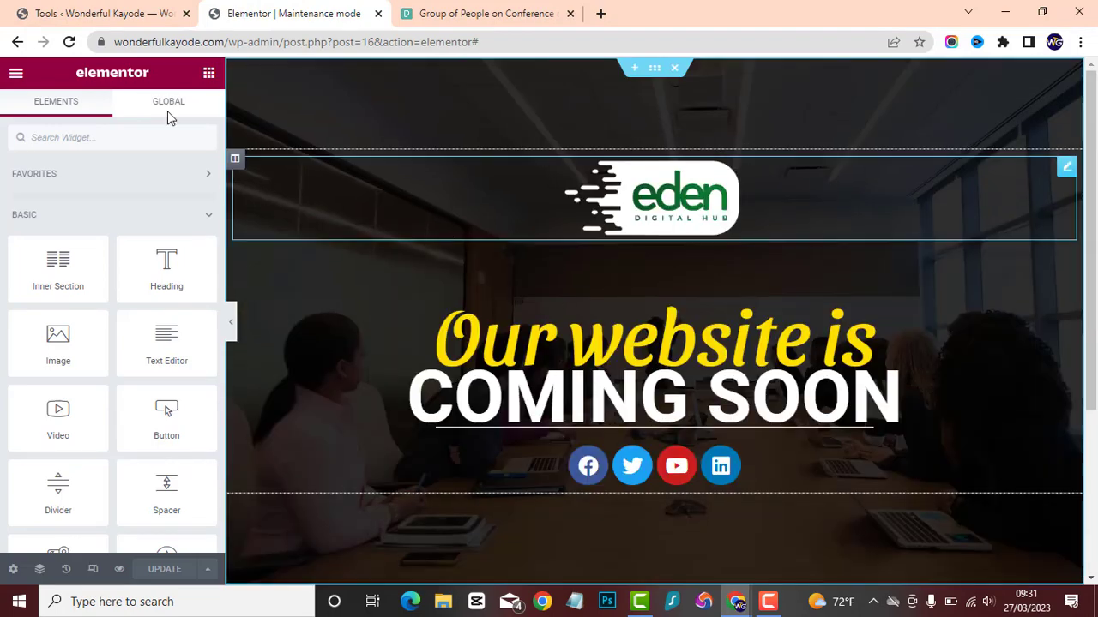
left_click(102, 13)
scroll(429, 262, "down", 2)
scroll(430, 262, "up", 2)
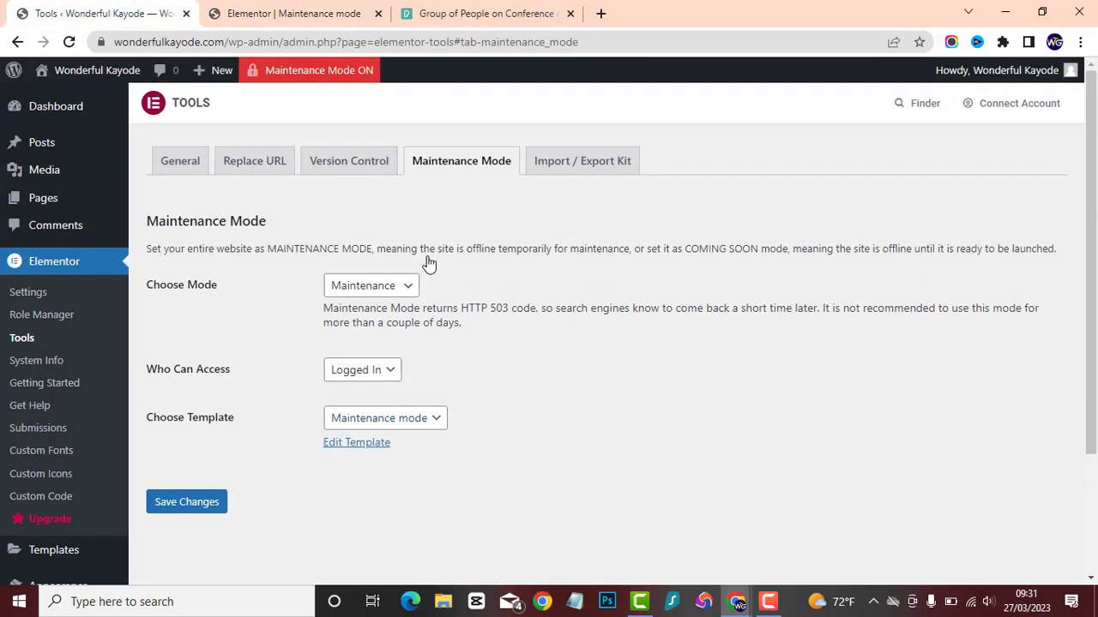